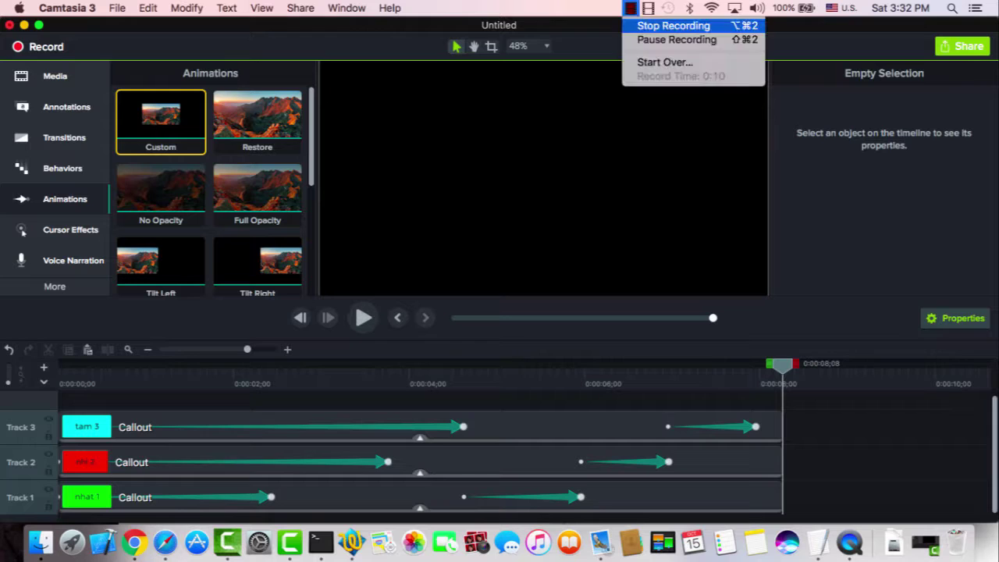
pyautogui.click(669, 21)
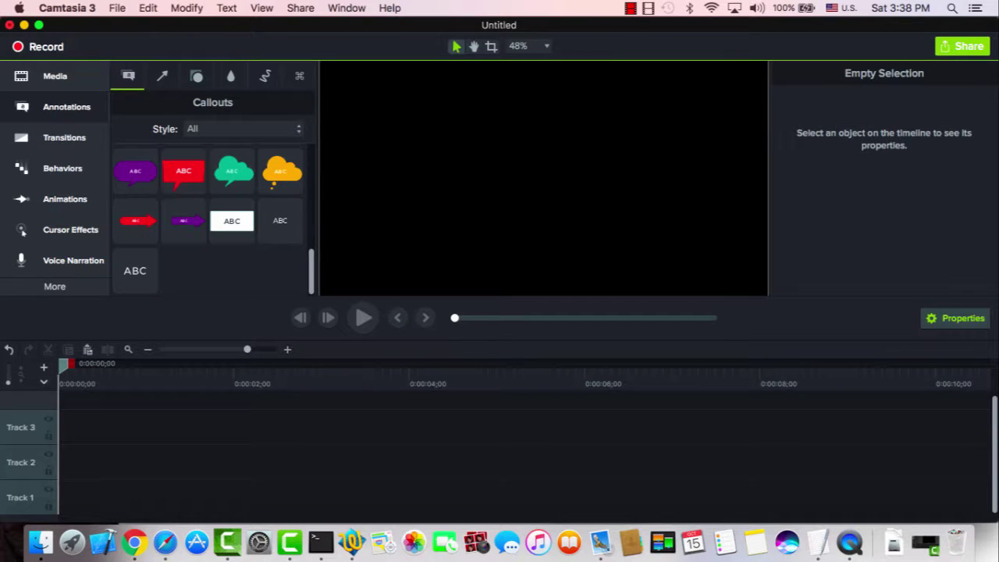
# Step: Add three white rectangular ABC callouts at the start of Tracks 1, 2 and 3 and arrange them in a centred vertical column on the canvas
pyautogui.moveTo(231, 221); pyautogui.dragTo(63, 509)
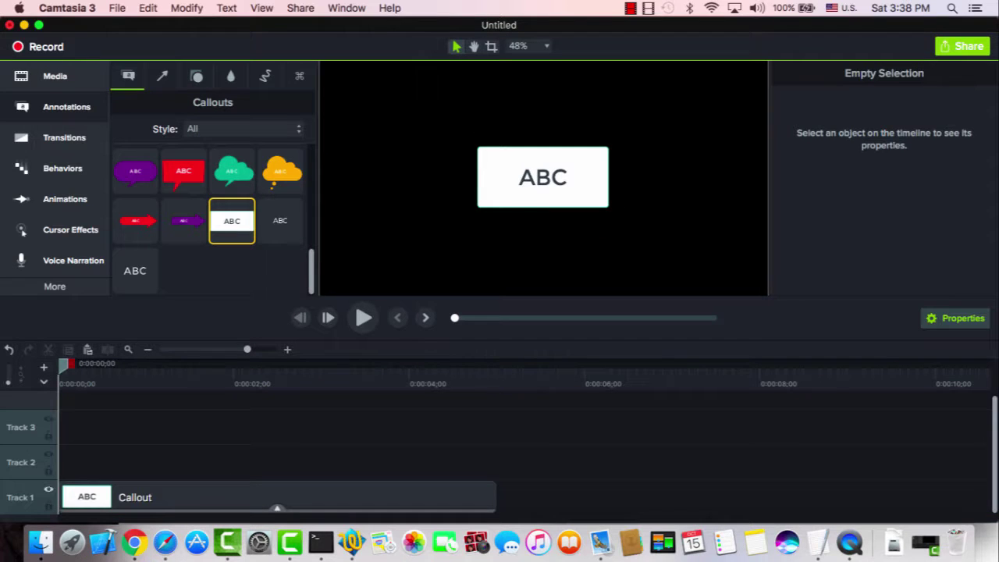
pyautogui.moveTo(542, 177); pyautogui.dragTo(535, 262)
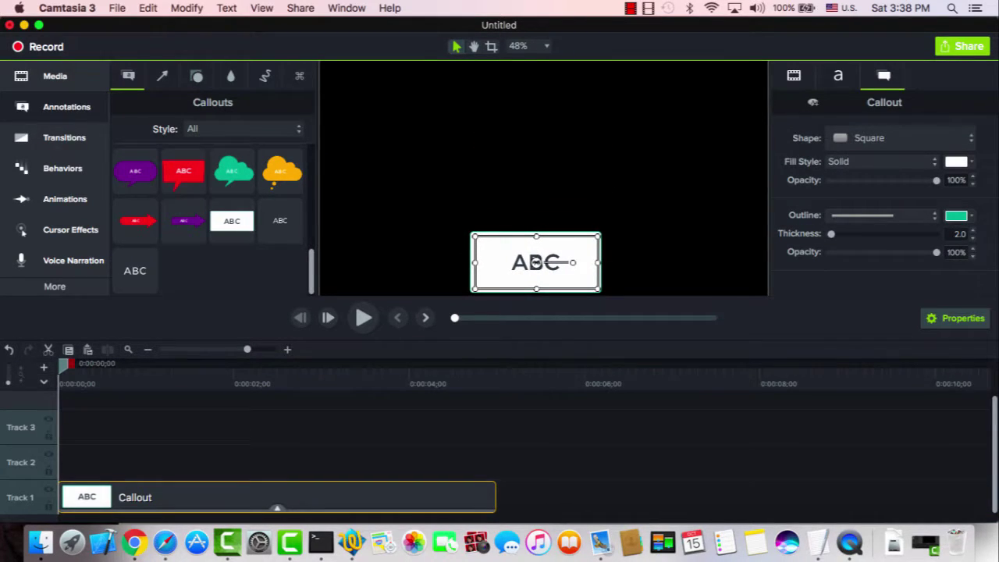
pyautogui.moveTo(232, 220); pyautogui.dragTo(67, 471)
pyautogui.moveTo(542, 178); pyautogui.dragTo(544, 201)
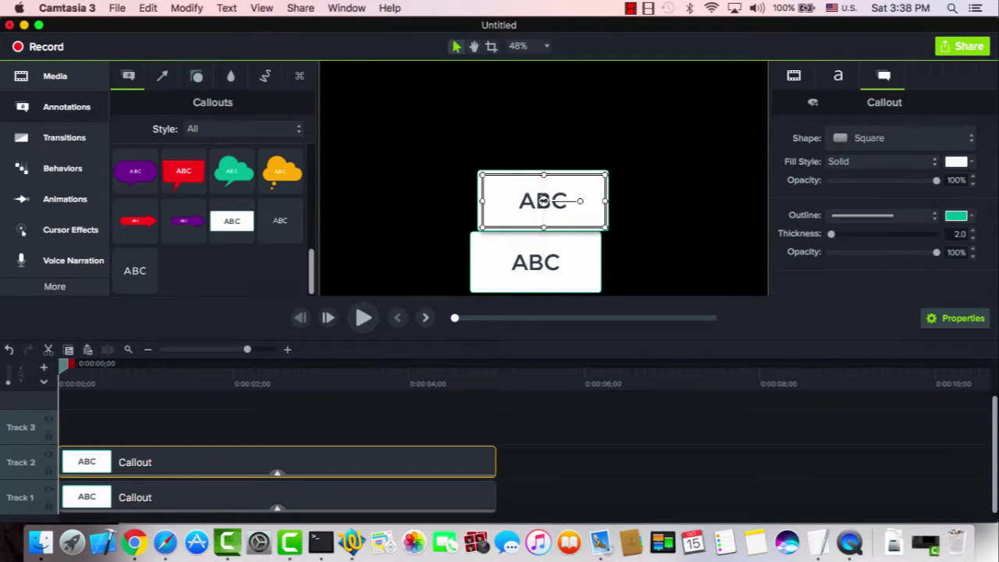
pyautogui.moveTo(232, 221); pyautogui.dragTo(67, 429)
pyautogui.moveTo(543, 177); pyautogui.dragTo(543, 121)
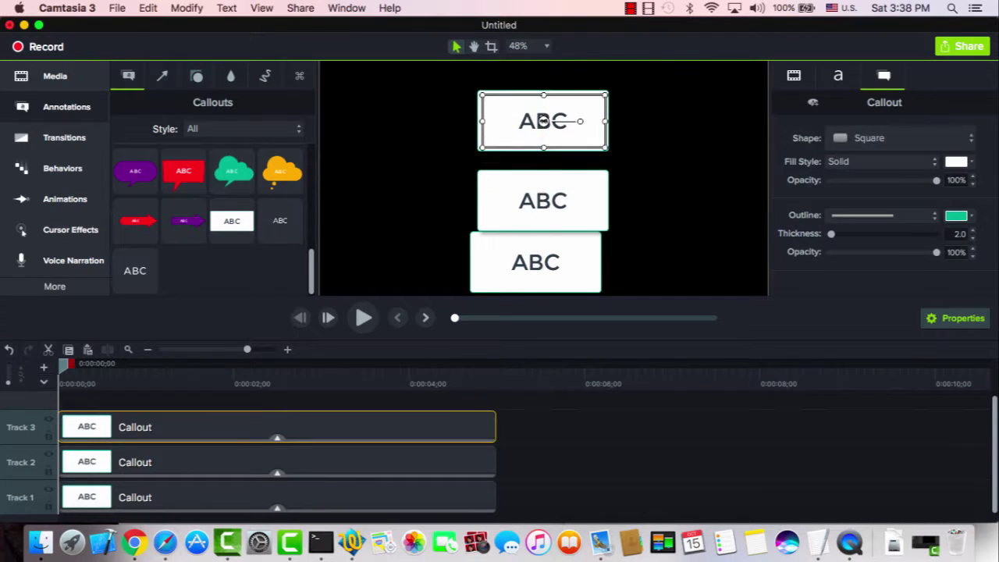
pyautogui.moveTo(543, 200); pyautogui.dragTo(544, 178)
pyautogui.moveTo(537, 262); pyautogui.dragTo(544, 259)
# Step: Change the callout texts to "nhat 1" on Track 1, "nhi 2" on Track 2 and "tam 3" on Track 3
pyautogui.doubleClick(543, 259)
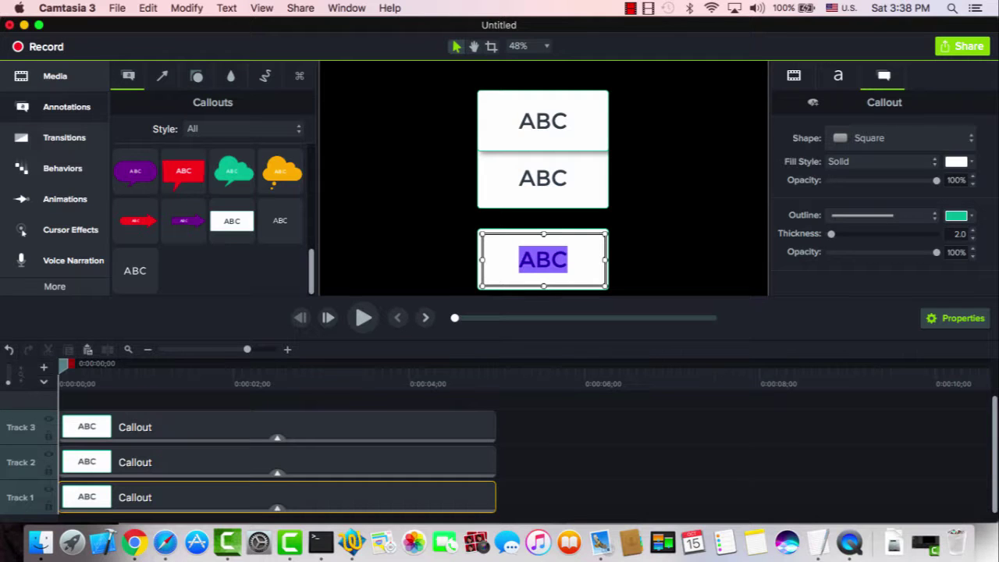
pyautogui.write('nhat 1')
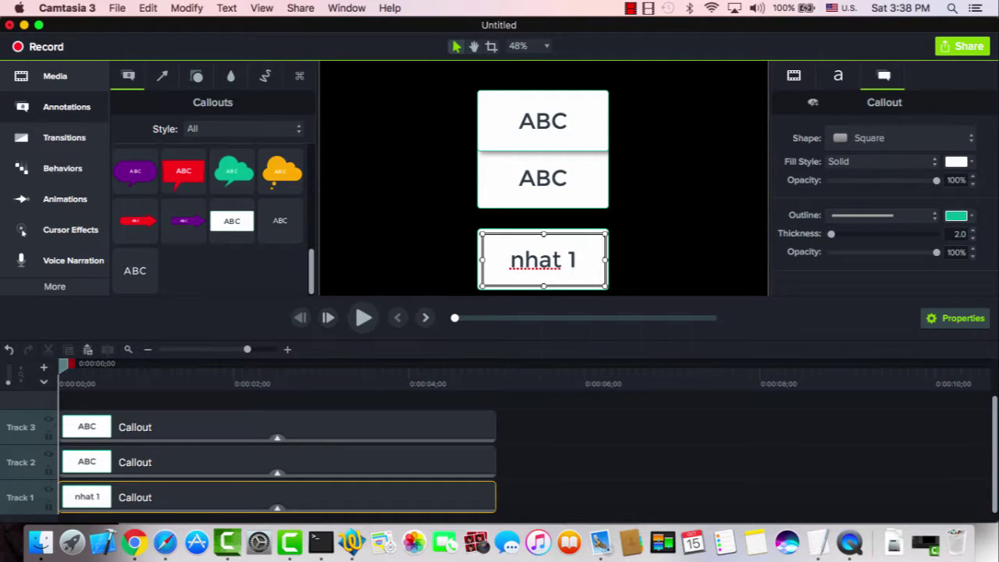
pyautogui.doubleClick(564, 178)
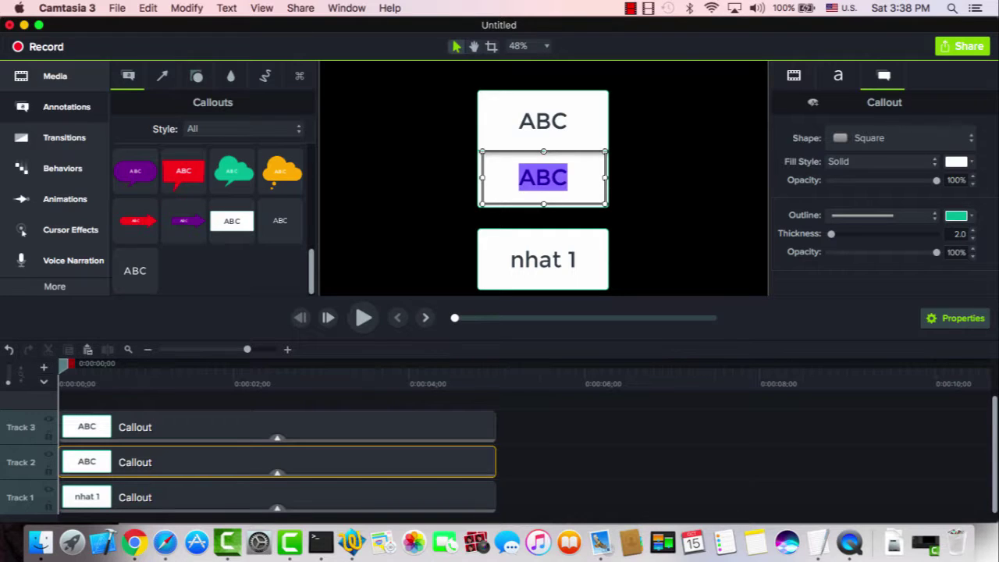
pyautogui.write('nhi')
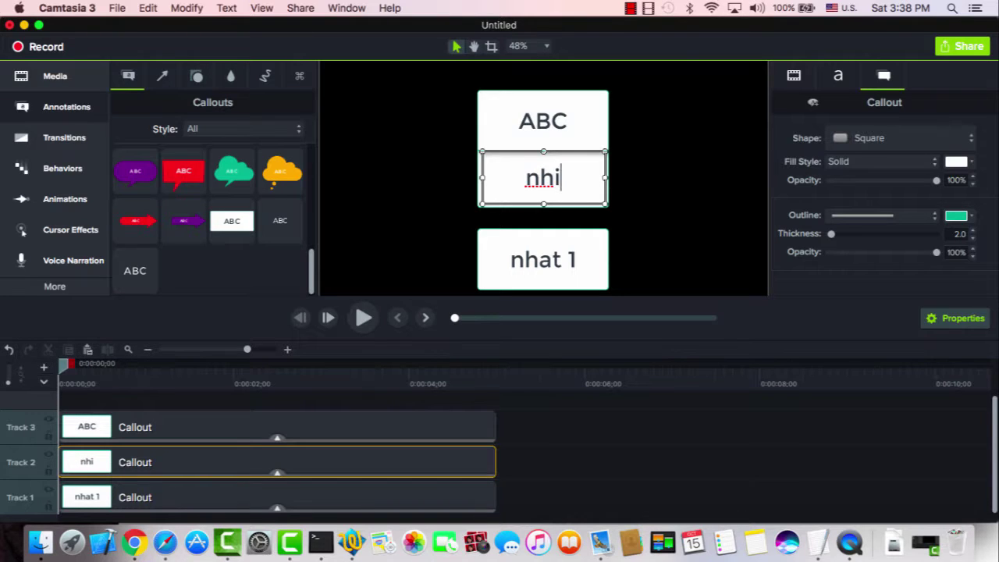
pyautogui.write(' 2')
pyautogui.doubleClick(568, 121)
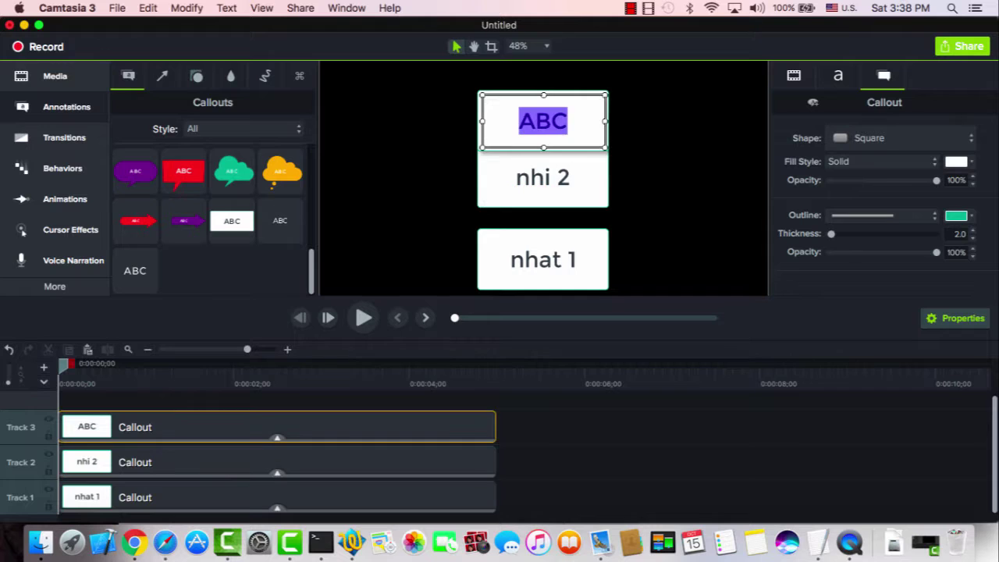
pyautogui.write('tam 3')
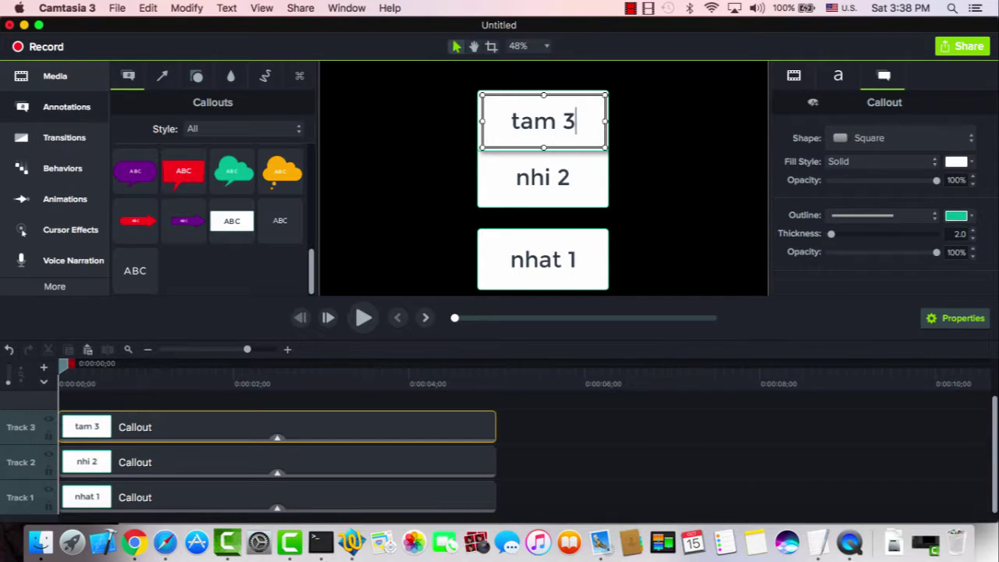
pyautogui.press('Escape')
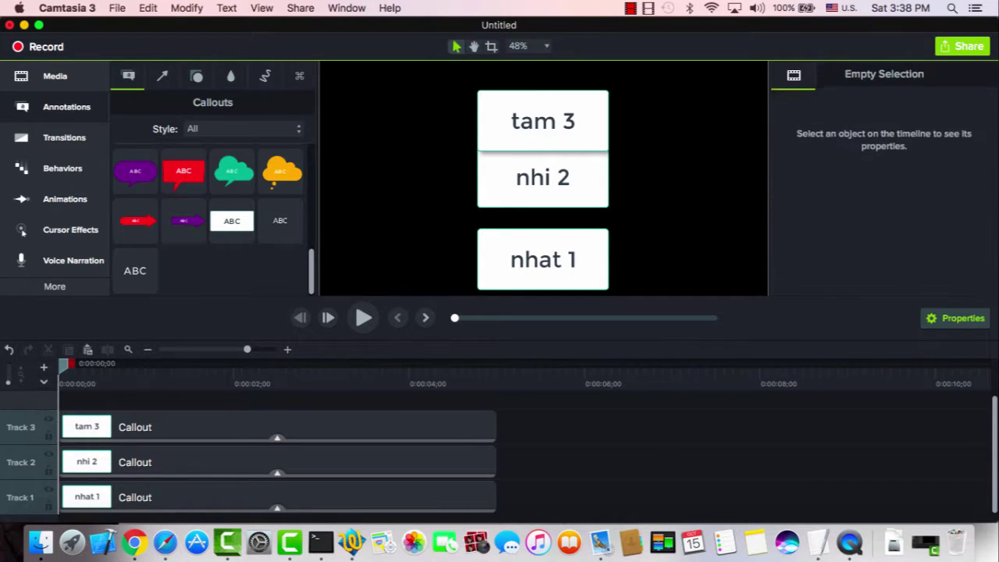
# Step: Move the nhi 2 callout midway between the other two and fill it with red
pyautogui.moveTo(543, 177); pyautogui.dragTo(543, 191)
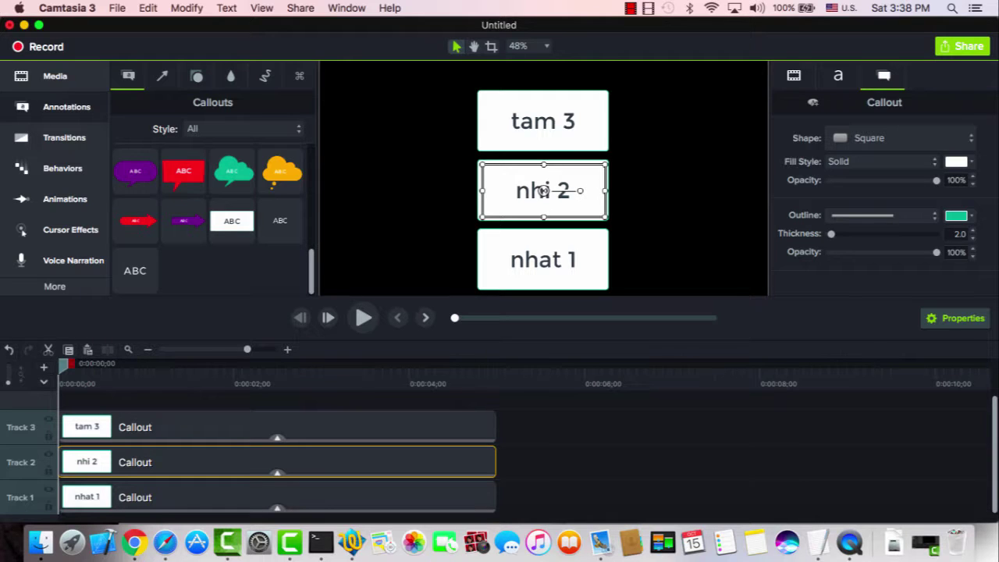
pyautogui.click(955, 161)
pyautogui.click(864, 213)
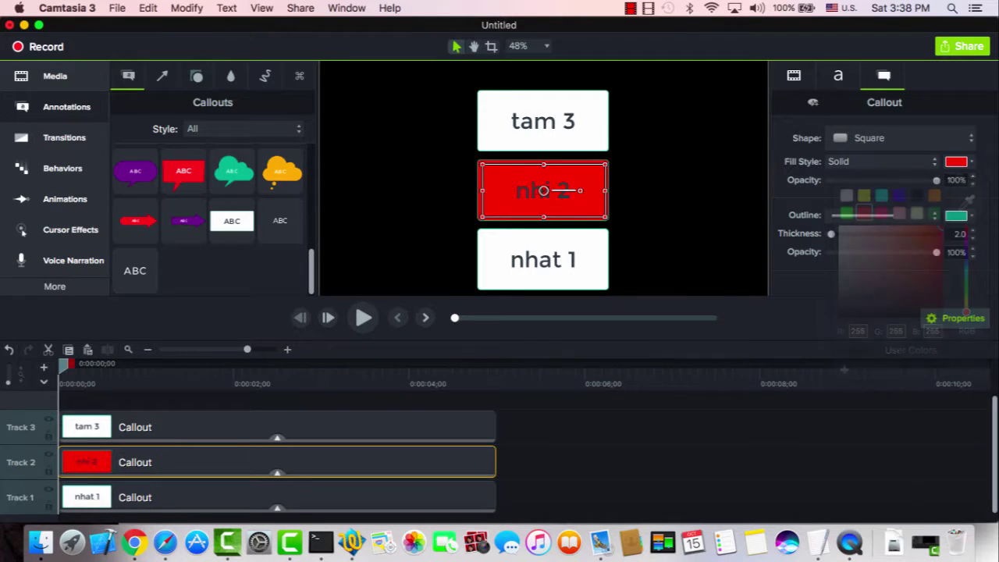
# Step: Fill the tam 3 callout with cyan and the nhat 1 callout with yellow
pyautogui.click(543, 121)
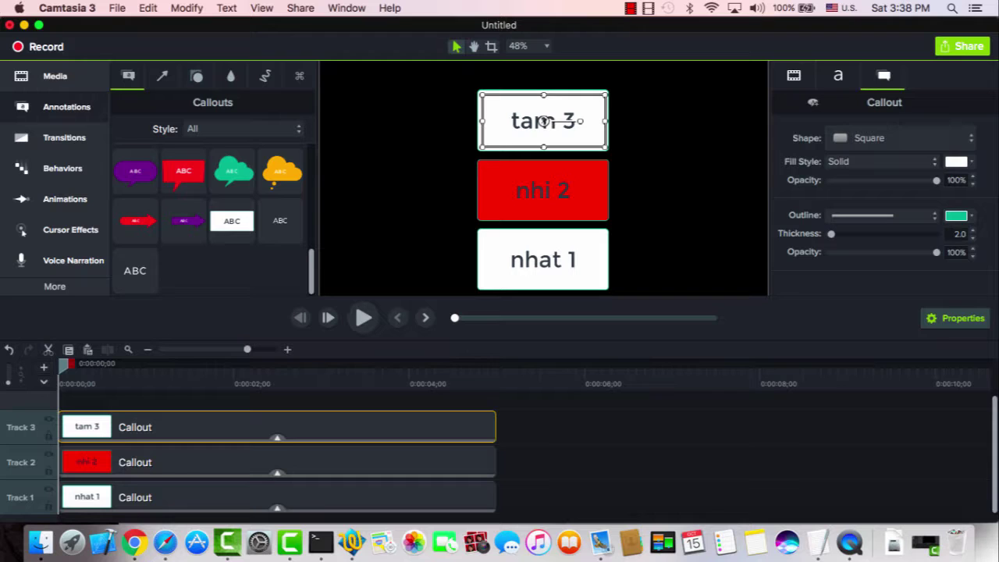
pyautogui.click(956, 161)
pyautogui.click(881, 195)
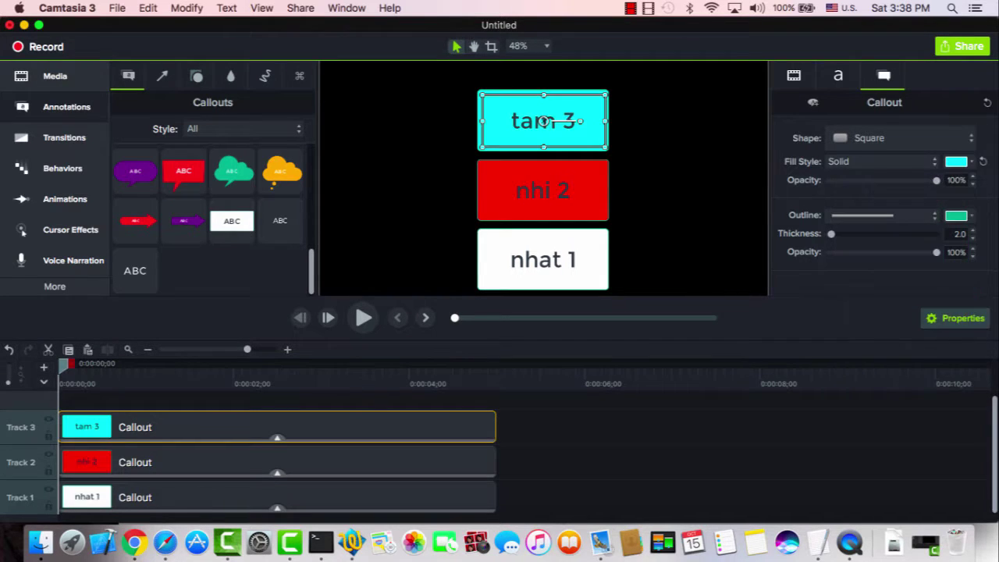
pyautogui.click(543, 260)
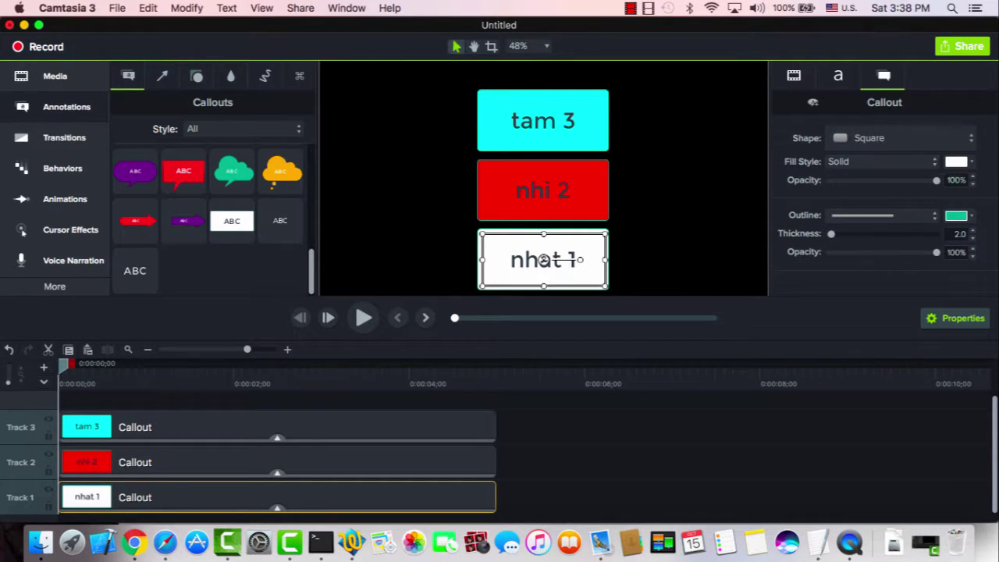
pyautogui.click(956, 161)
pyautogui.click(864, 195)
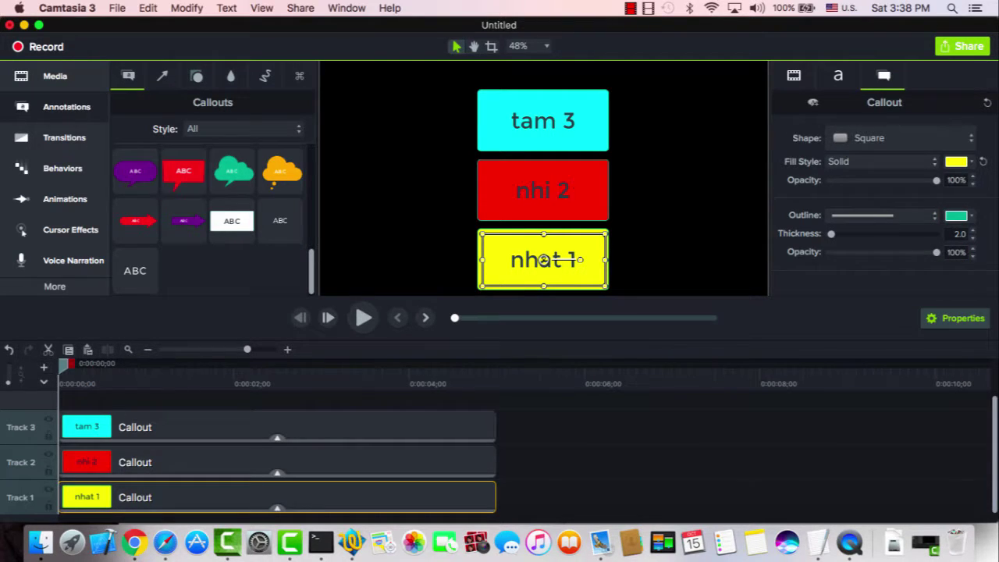
pyautogui.click(631, 8)
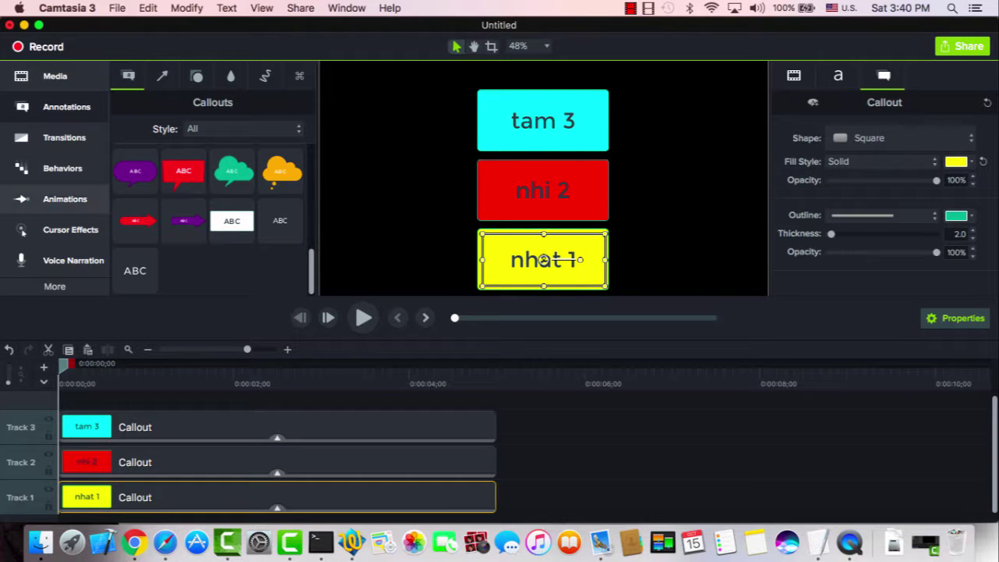
# Step: Add a Custom animation to the nhat 1 callout ending at 0:00:01;00 and place the callout's starting position just above the canvas
pyautogui.click(55, 199)
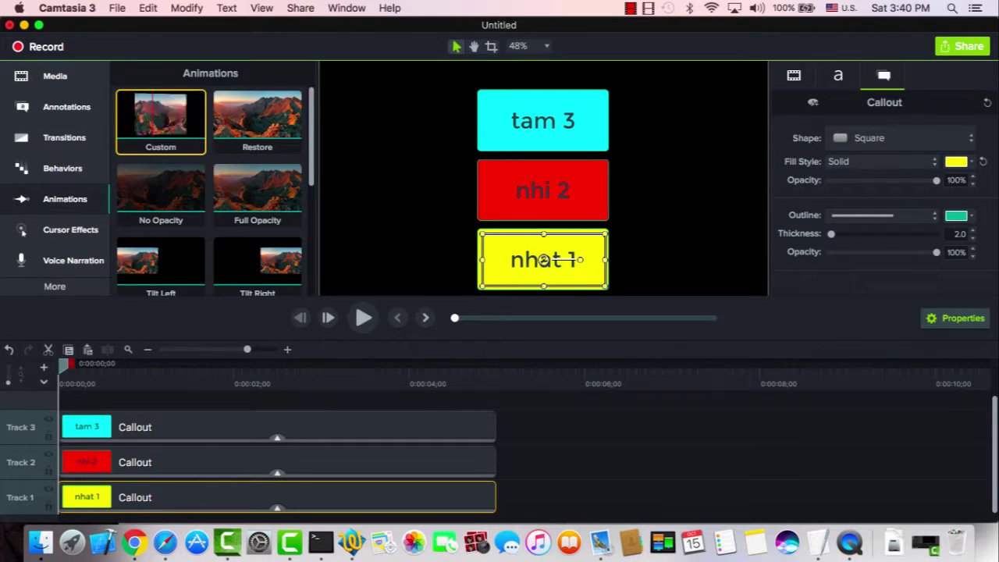
pyautogui.moveTo(161, 117); pyautogui.dragTo(148, 499)
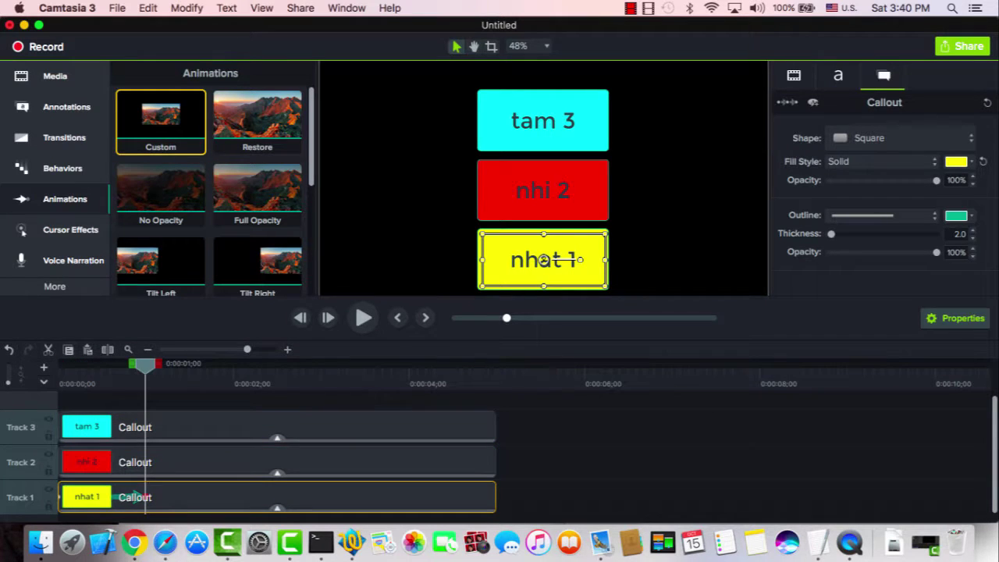
pyautogui.moveTo(145, 364); pyautogui.dragTo(60, 365)
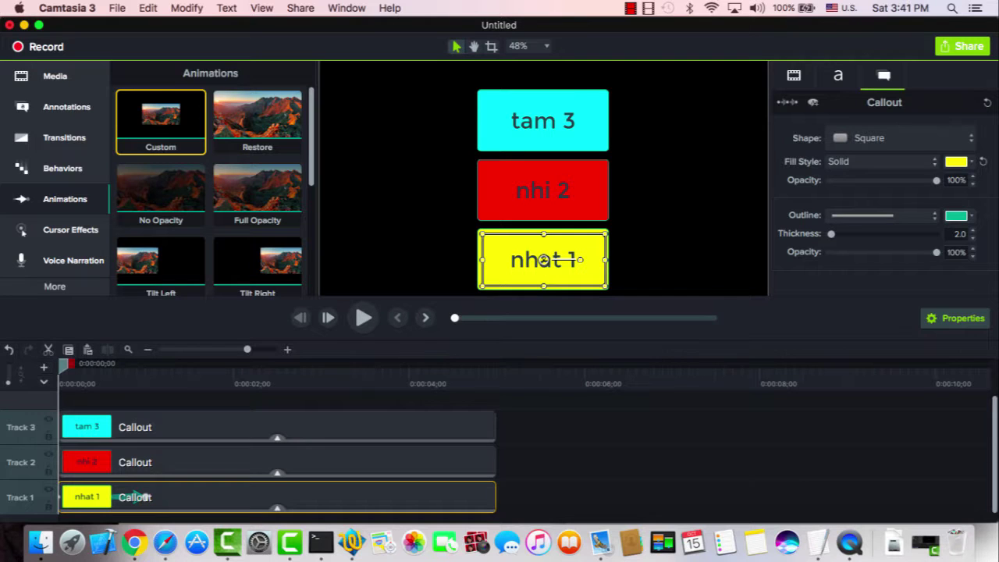
pyautogui.scroll(2, 543, 178)
pyautogui.scroll(-5, 543, 178)
pyautogui.scroll(-2, 544, 178)
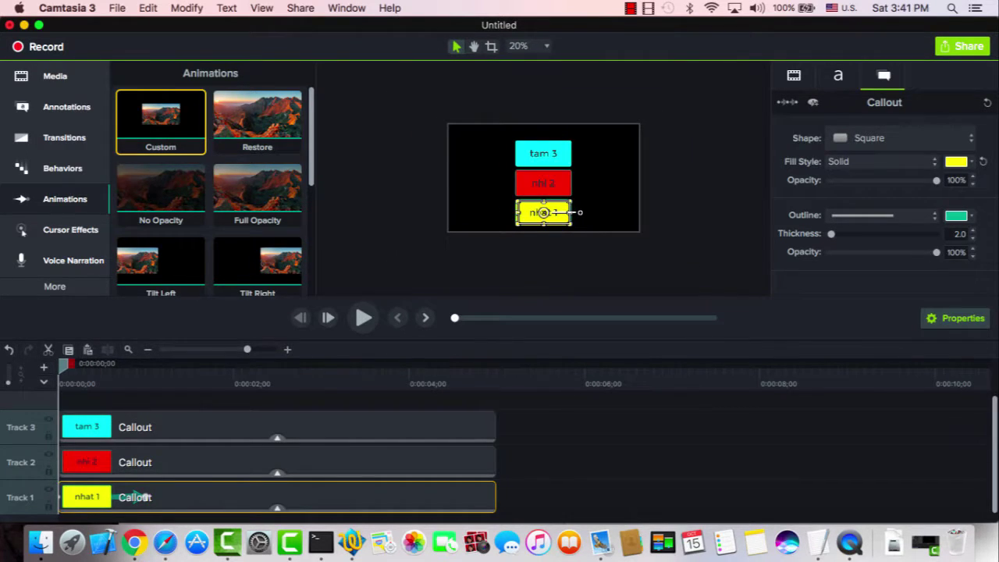
pyautogui.moveTo(136, 496); pyautogui.dragTo(137, 496)
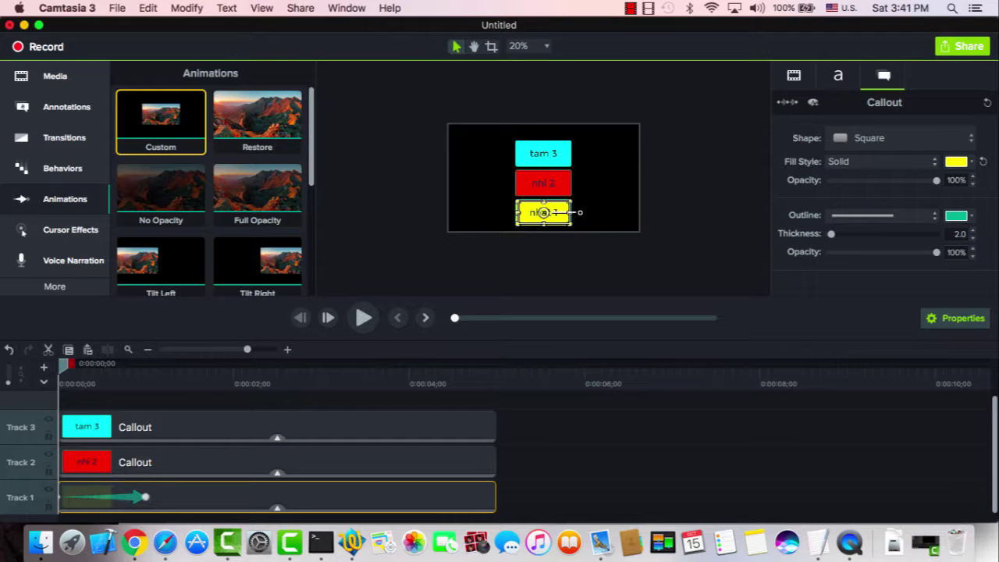
pyautogui.moveTo(543, 212); pyautogui.dragTo(543, 112)
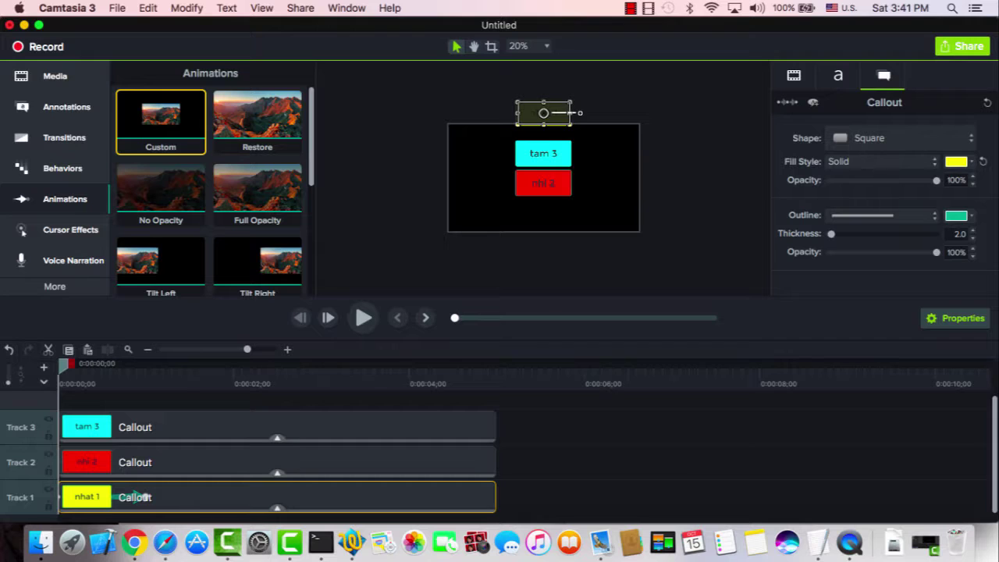
# Step: Play the timeline from the beginning to check how the nhat 1 callout drops into place
pyautogui.moveTo(61, 365)
pyautogui.mouseDown()
pyautogui.moveTo(146, 365)
pyautogui.moveTo(61, 364)
pyautogui.mouseUp()
pyautogui.press('space')
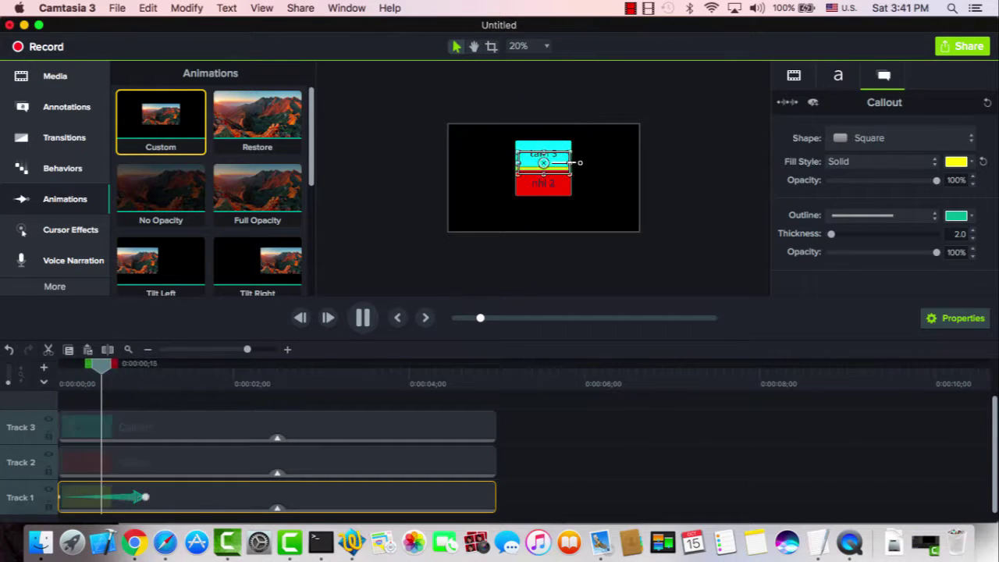
pyautogui.press('space')
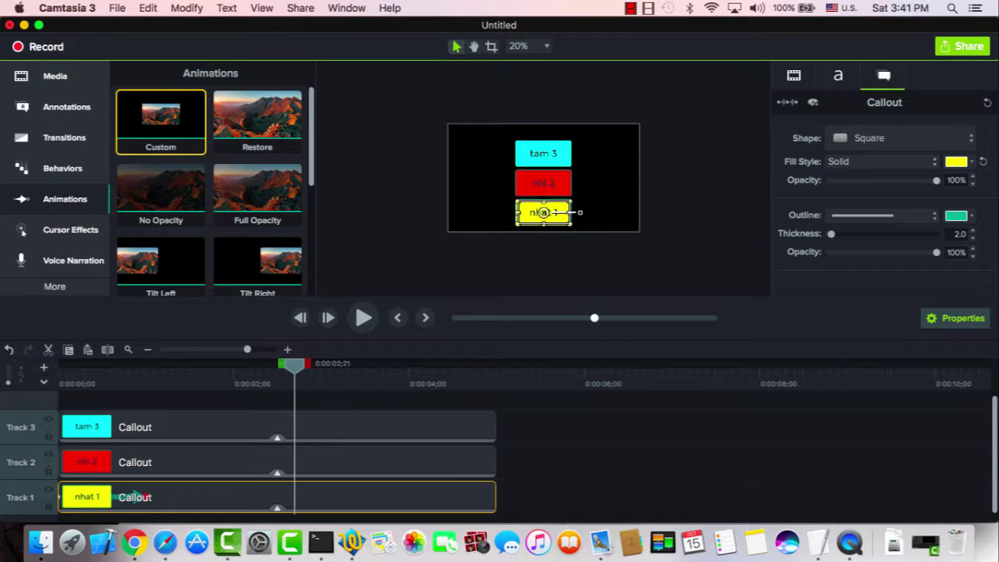
# Step: Make the nhi 2 callout drop in from just above the canvas with a Custom animation ending at 0:00:02;00, and play it back
pyautogui.moveTo(161, 117); pyautogui.dragTo(243, 467)
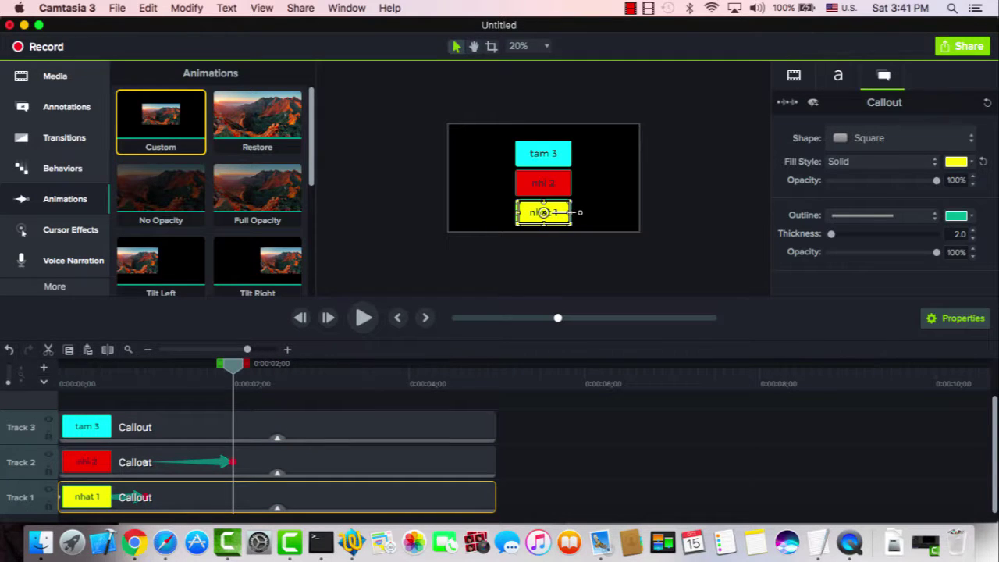
pyautogui.moveTo(233, 366); pyautogui.dragTo(62, 365)
pyautogui.moveTo(543, 182); pyautogui.dragTo(543, 113)
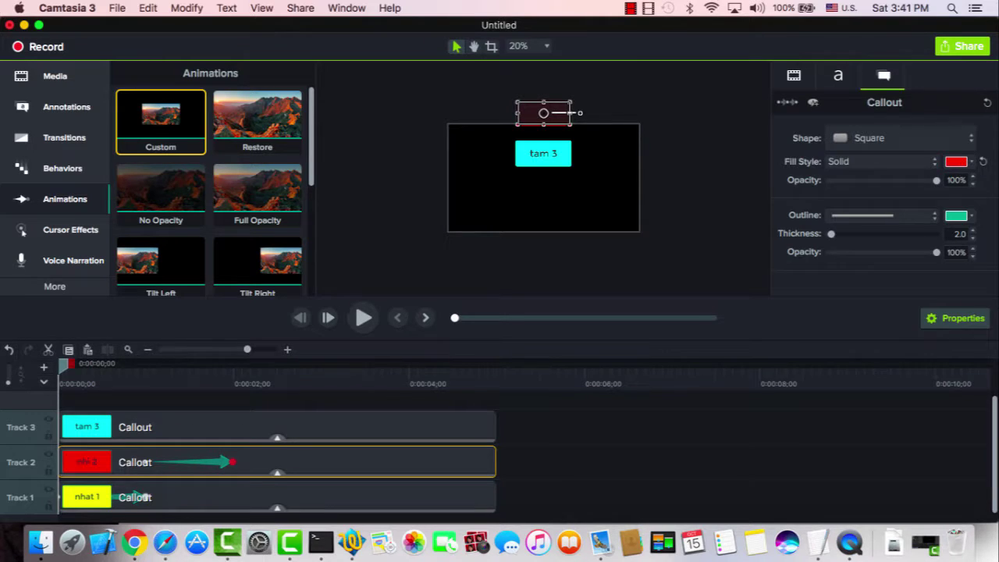
pyautogui.press('space')
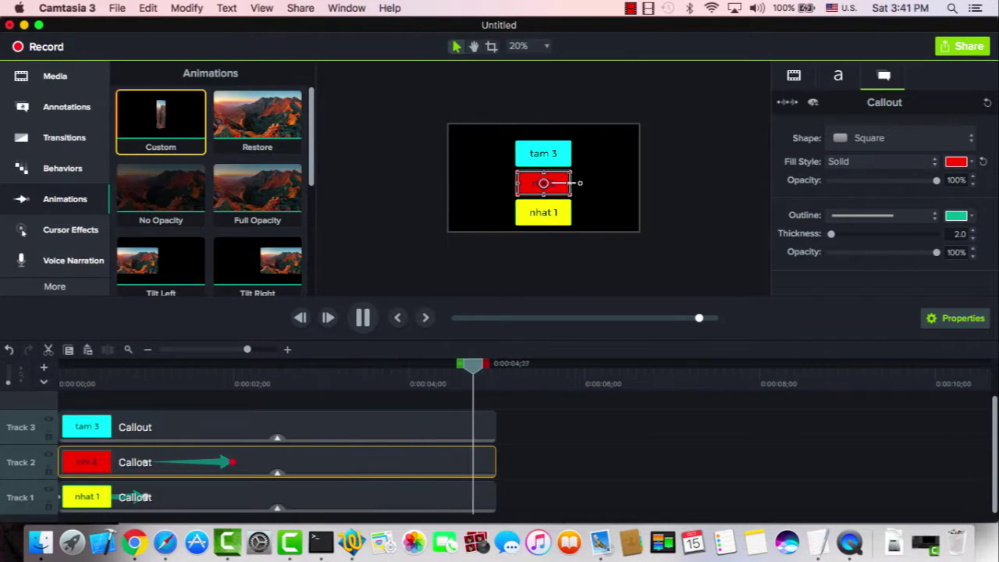
# Step: Make the tam 3 callout drop in from just above the canvas with a Custom animation ending at 0:00:02;28, and play back the sequence
pyautogui.moveTo(160, 187); pyautogui.dragTo(315, 434)
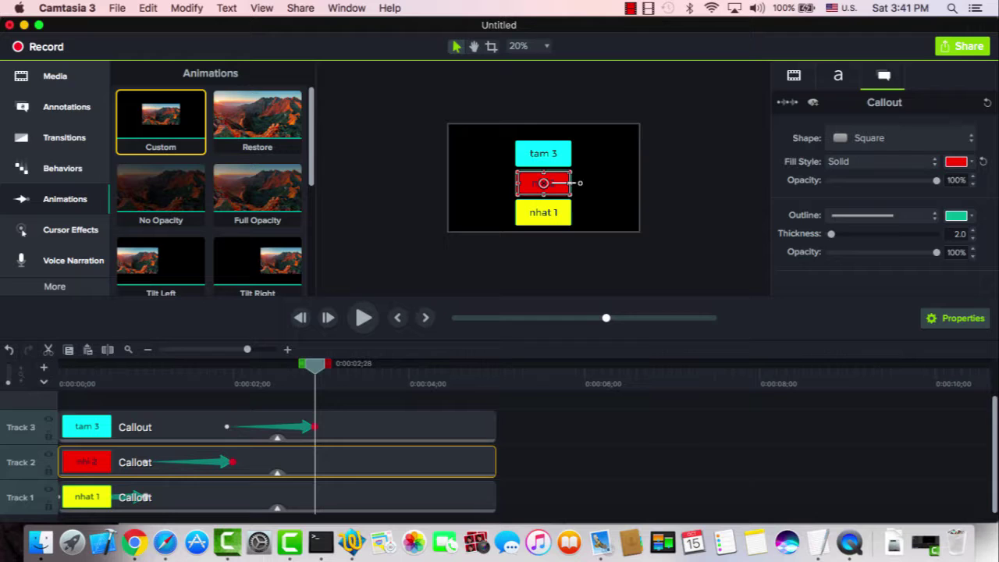
pyautogui.moveTo(314, 365); pyautogui.dragTo(145, 365)
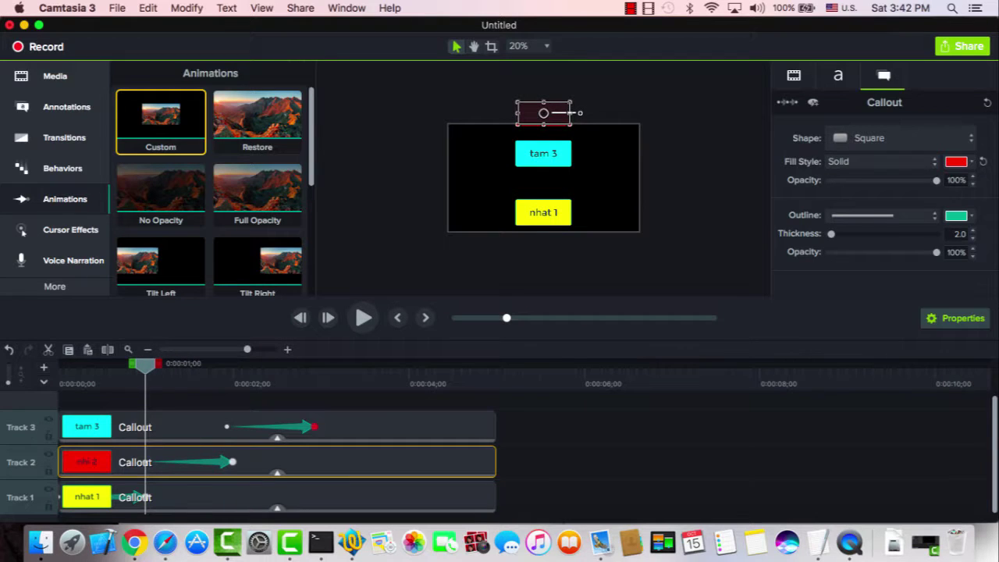
pyautogui.moveTo(543, 153); pyautogui.dragTo(543, 113)
pyautogui.moveTo(145, 364); pyautogui.dragTo(58, 365)
pyautogui.press('space')
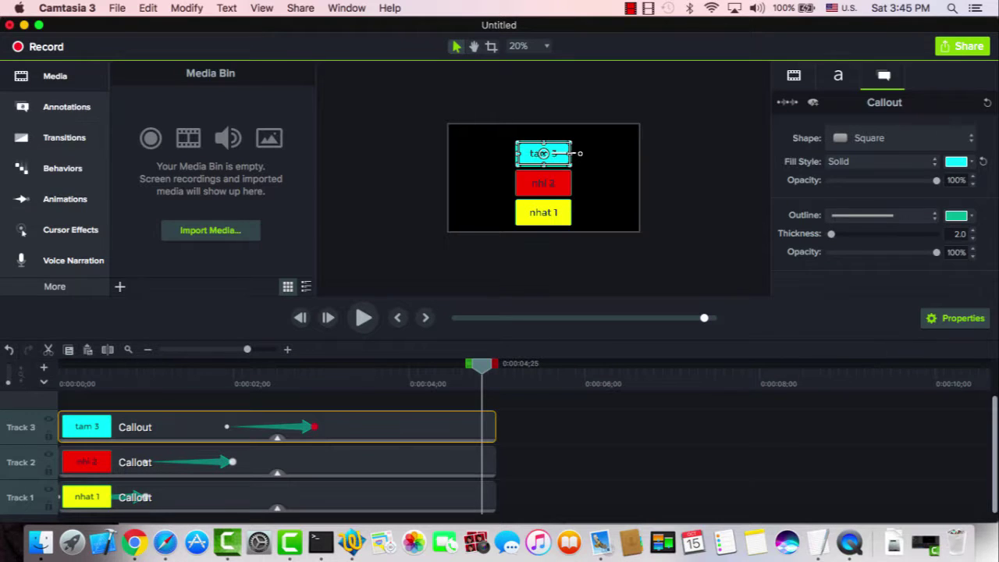
# Step: Add a Custom animation ending at 0:00:03;28 to the nhat 1 callout, moving it just past the canvas's right edge, and play it back
pyautogui.click(65, 199)
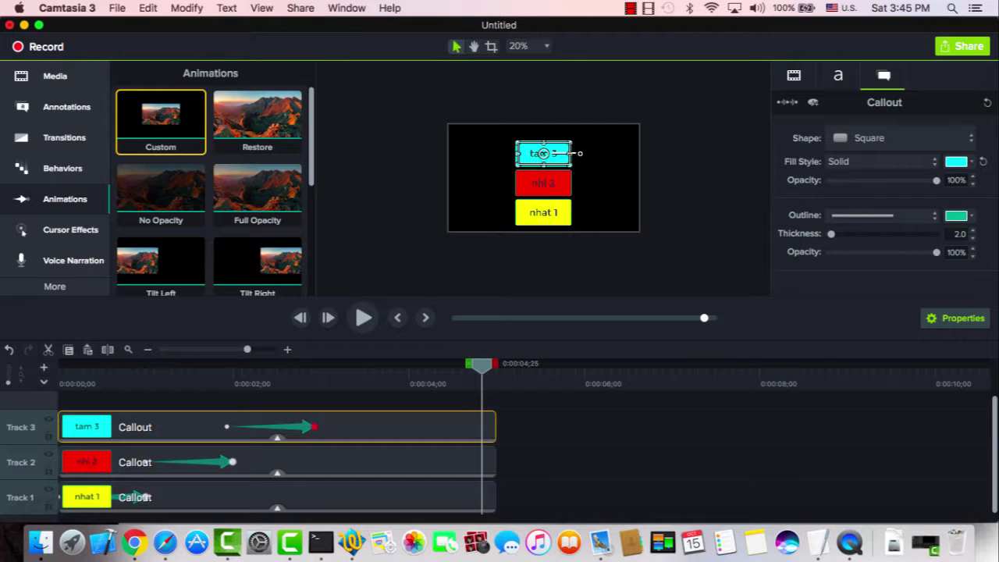
pyautogui.moveTo(161, 117); pyautogui.dragTo(410, 512)
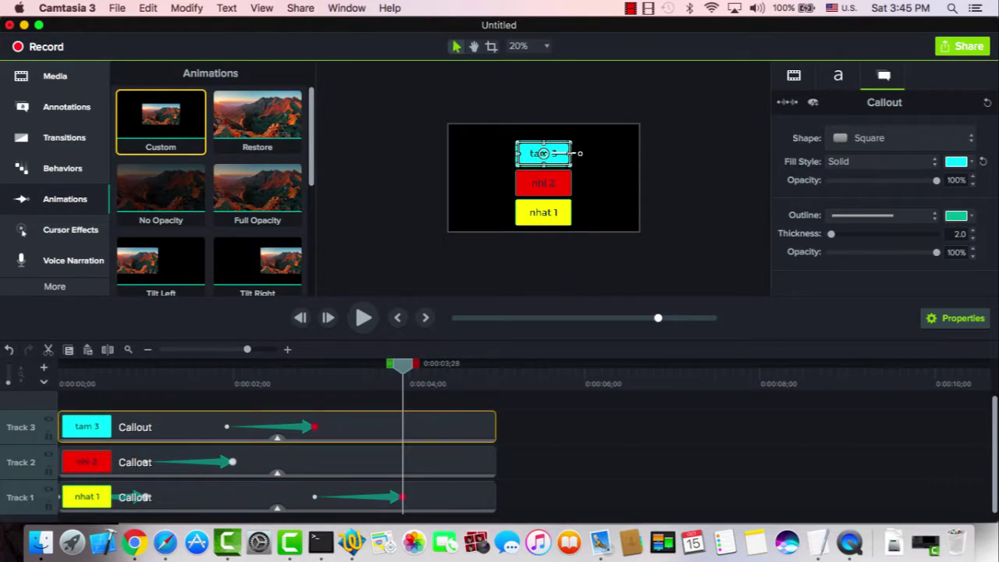
pyautogui.click(402, 497)
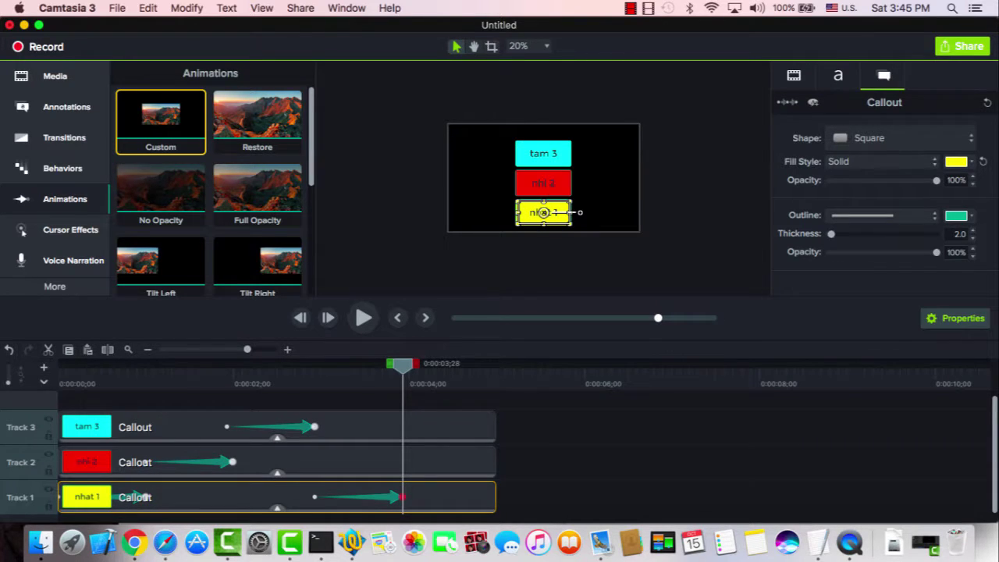
pyautogui.moveTo(543, 212); pyautogui.dragTo(664, 219)
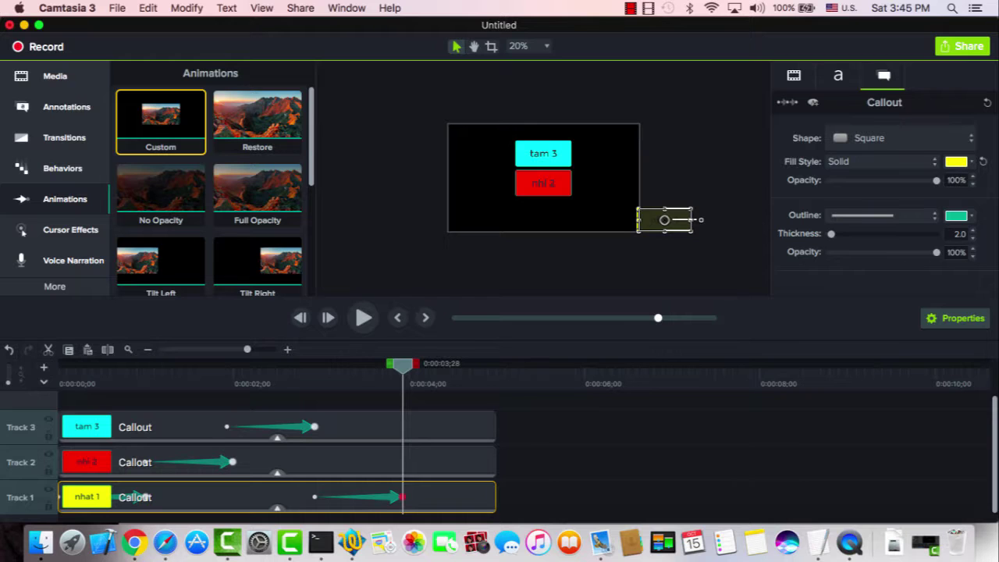
pyautogui.moveTo(402, 364); pyautogui.dragTo(253, 364)
pyautogui.press('space')
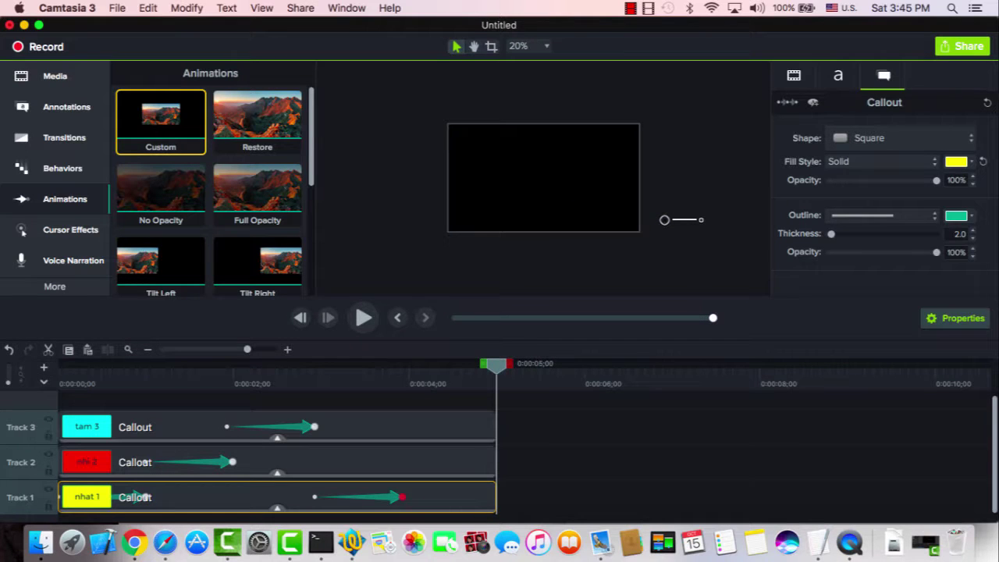
# Step: Add a Custom animation ending at 0:00:04;28 to the nhi 2 callout and extend all three callouts to 0:00:06;08
pyautogui.moveTo(161, 192); pyautogui.dragTo(492, 482)
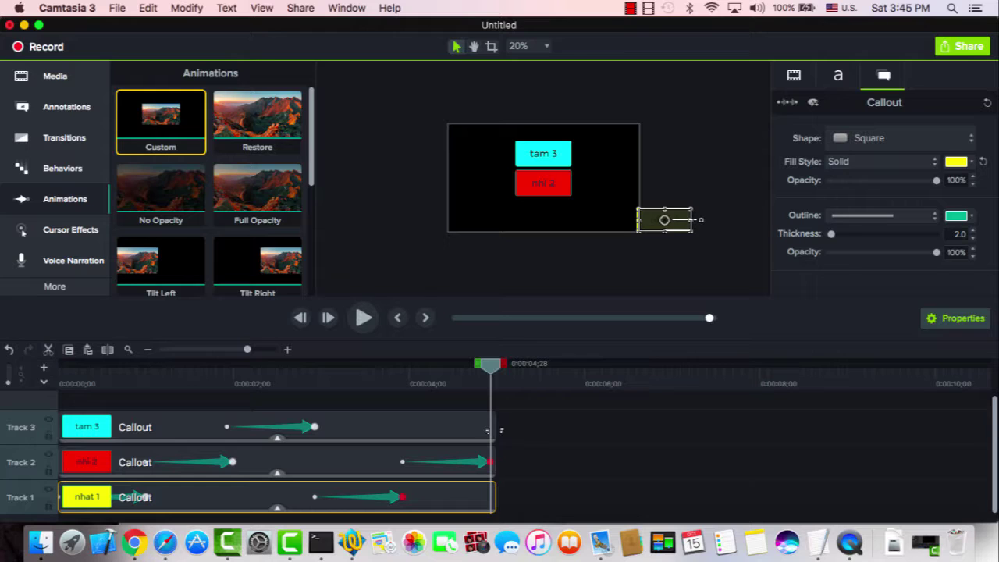
pyautogui.moveTo(488, 430); pyautogui.dragTo(607, 430)
pyautogui.moveTo(493, 462); pyautogui.dragTo(607, 463)
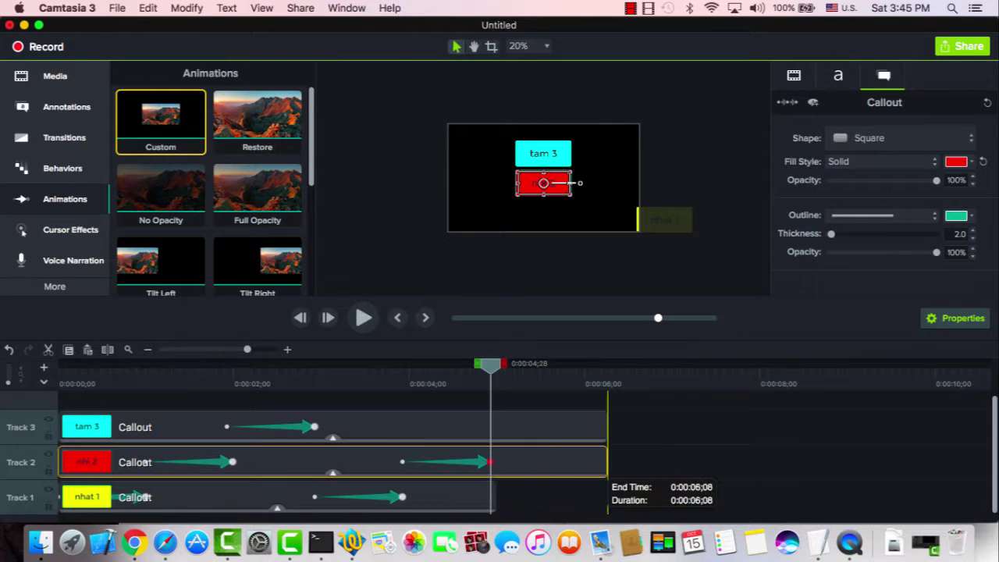
pyautogui.moveTo(493, 499); pyautogui.dragTo(607, 500)
# Step: Place the nhi 2 callout's position at 0:00:04;28 just past the canvas's right edge, above nhat 1, and play it back
pyautogui.click(546, 183)
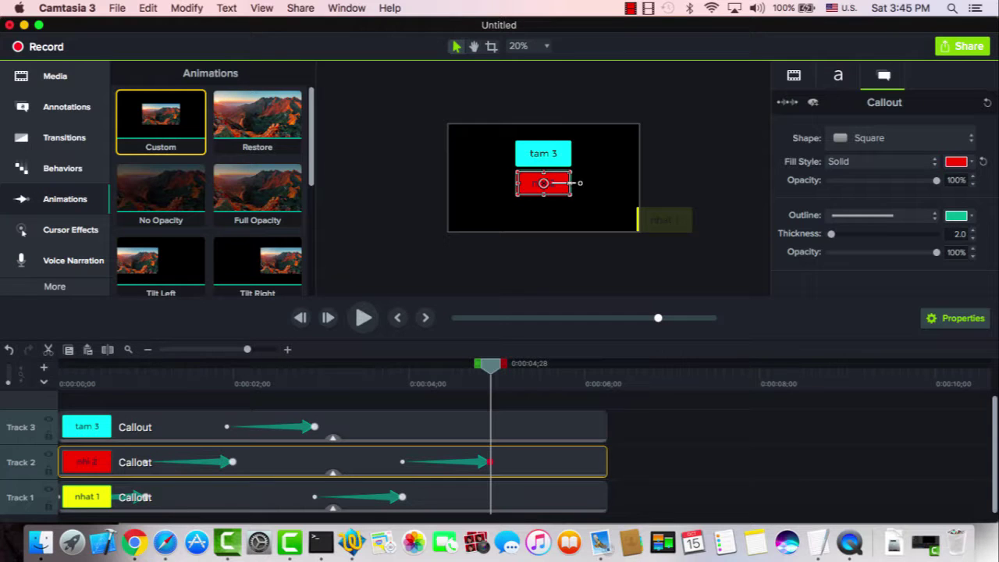
pyautogui.moveTo(546, 182); pyautogui.dragTo(666, 188)
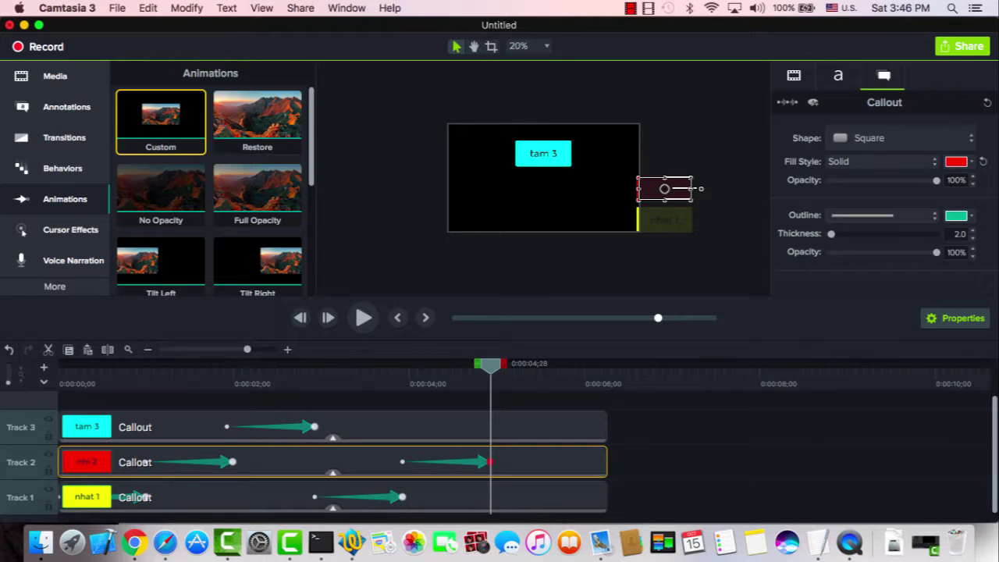
pyautogui.moveTo(490, 366); pyautogui.dragTo(277, 365)
pyautogui.press('space')
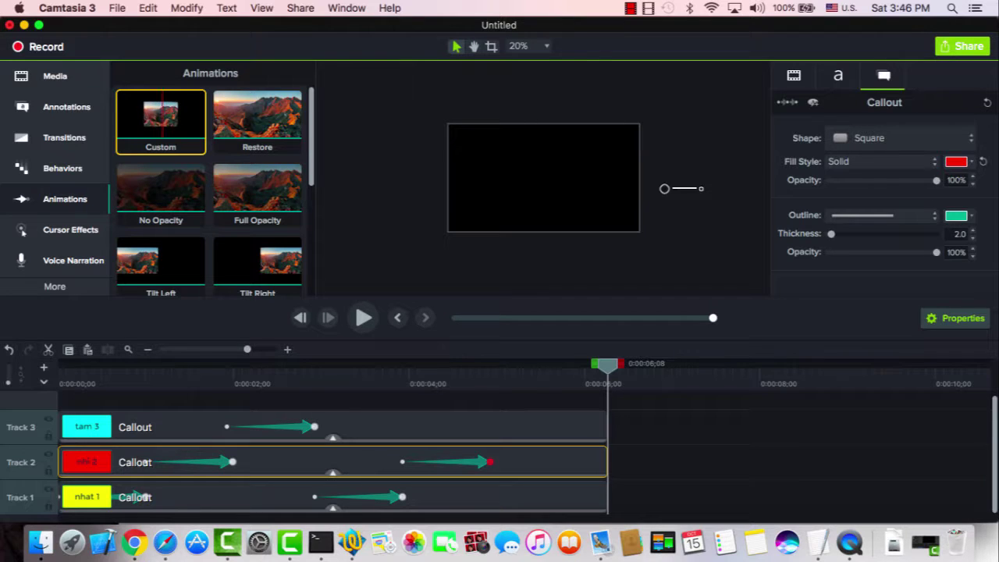
# Step: Make the tam 3 callout exit past the canvas's right edge with a Custom animation ending at 0:00:05;28, and play back the sequence
pyautogui.moveTo(161, 117); pyautogui.dragTo(458, 387)
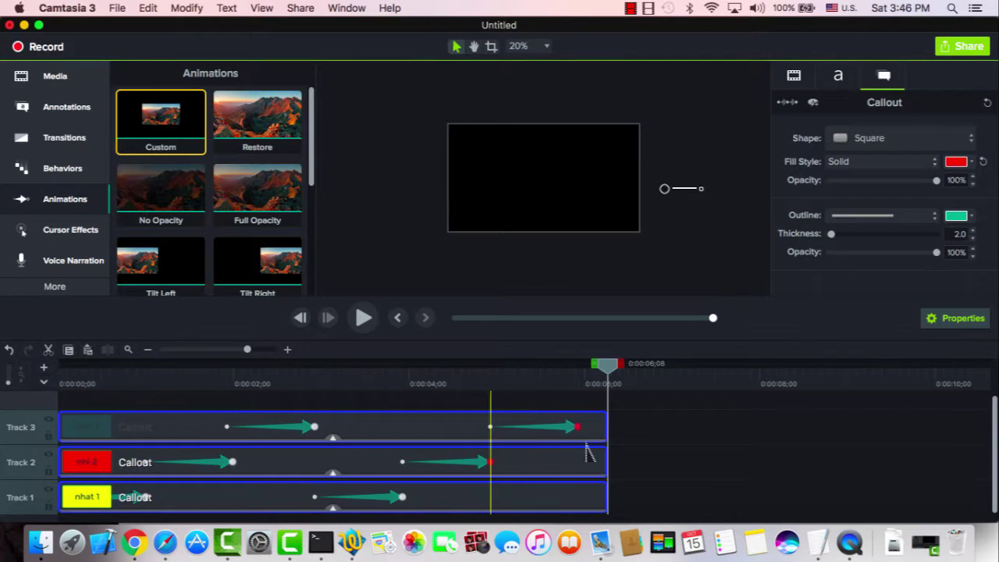
pyautogui.click(579, 460)
pyautogui.click(578, 427)
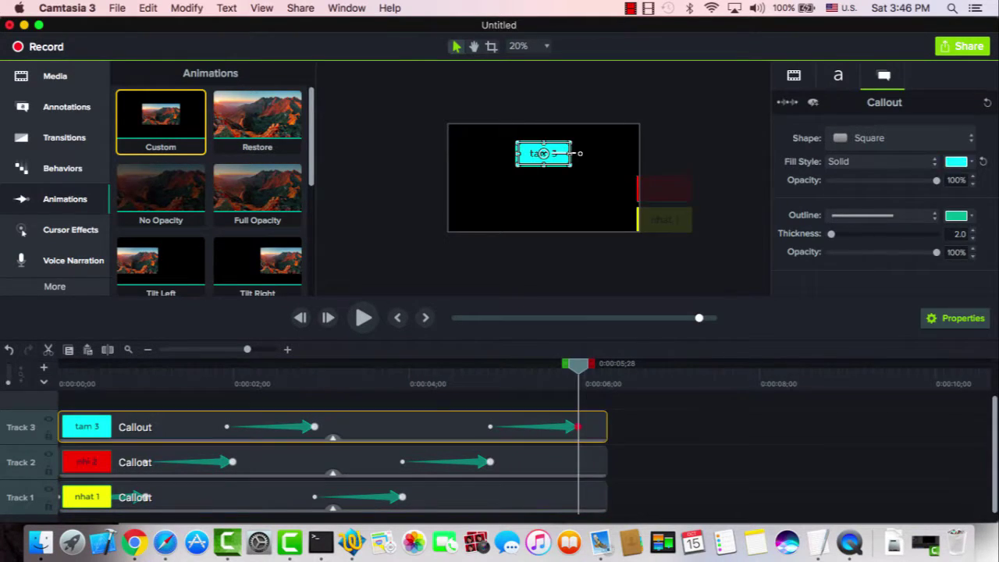
pyautogui.moveTo(546, 153); pyautogui.dragTo(667, 164)
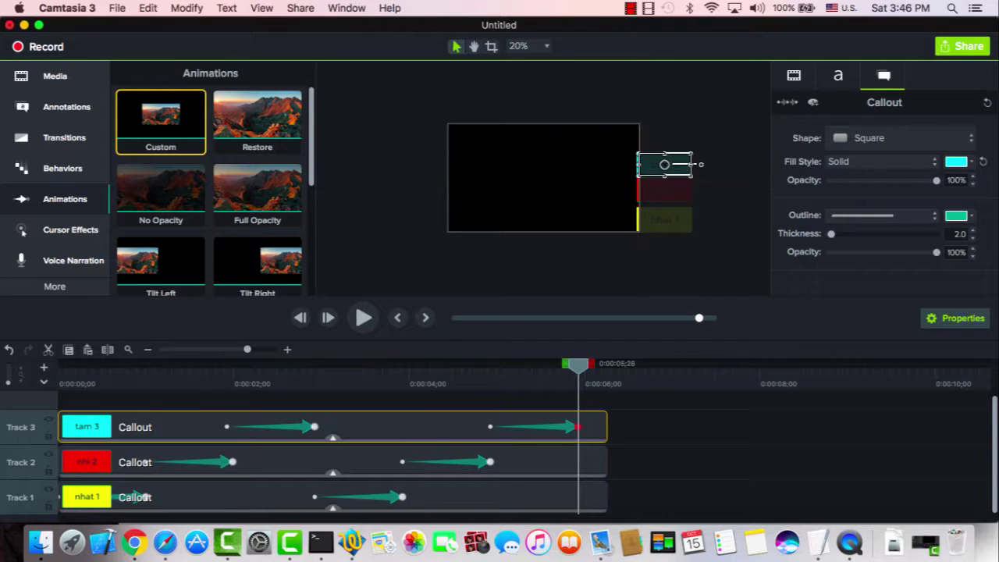
pyautogui.moveTo(578, 364); pyautogui.dragTo(136, 363)
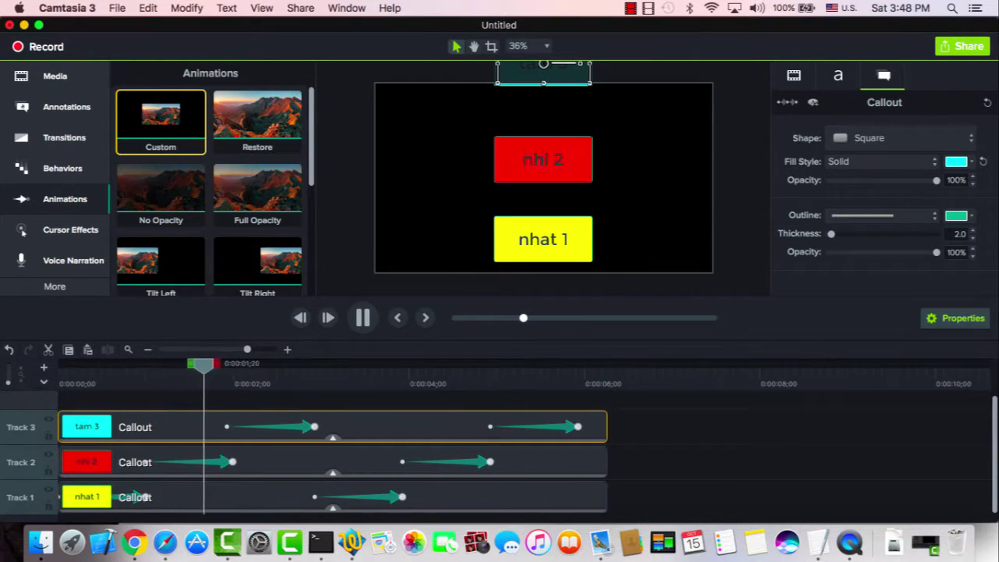
# Step: At 0:00:01;01, stretch the nhat 1 callout across the full canvas width along its bottom edge, and play back from the start
pyautogui.press('space')
pyautogui.press(',')
pyautogui.press(',')
pyautogui.press(',')
pyautogui.press(',')
pyautogui.press(',')
pyautogui.press(',')
pyautogui.press(',')
pyautogui.press(',')
pyautogui.press(',')
pyautogui.press(',')
pyautogui.press(',')
pyautogui.press(',')
pyautogui.press(',')
pyautogui.press(',')
pyautogui.press(',')
pyautogui.press(',')
pyautogui.press(',')
pyautogui.press(',')
pyautogui.press(',')
pyautogui.press(',')
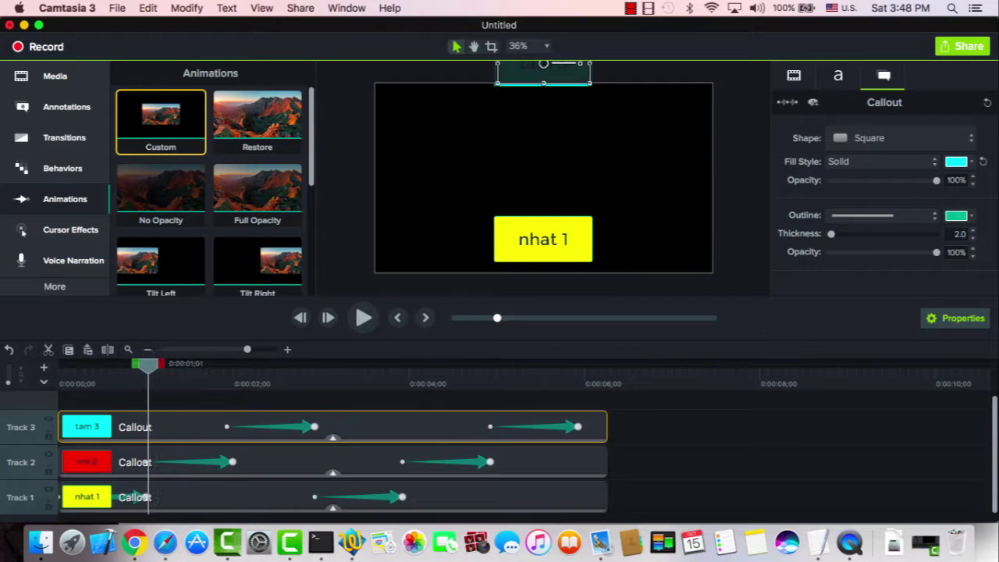
pyautogui.click(543, 239)
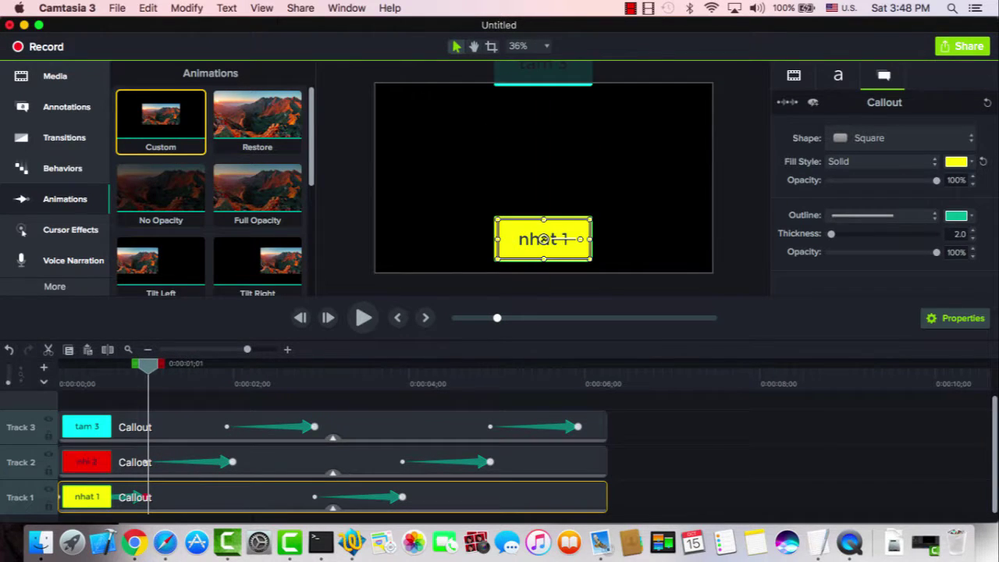
pyautogui.moveTo(543, 239)
pyautogui.mouseDown()
pyautogui.moveTo(605, 239)
pyautogui.moveTo(543, 239)
pyautogui.moveTo(543, 249)
pyautogui.mouseUp()
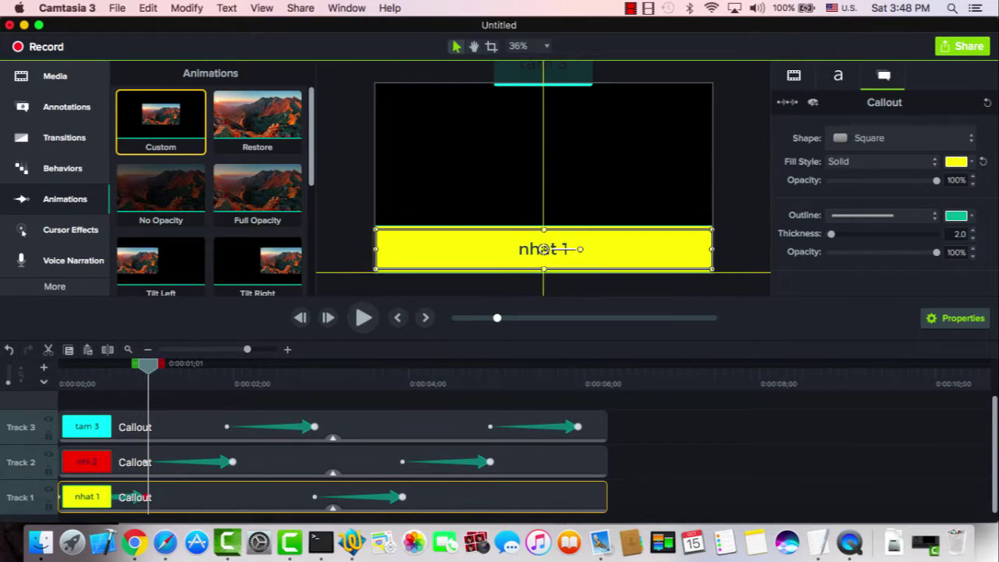
pyautogui.moveTo(148, 365); pyautogui.dragTo(59, 365)
pyautogui.press('space')
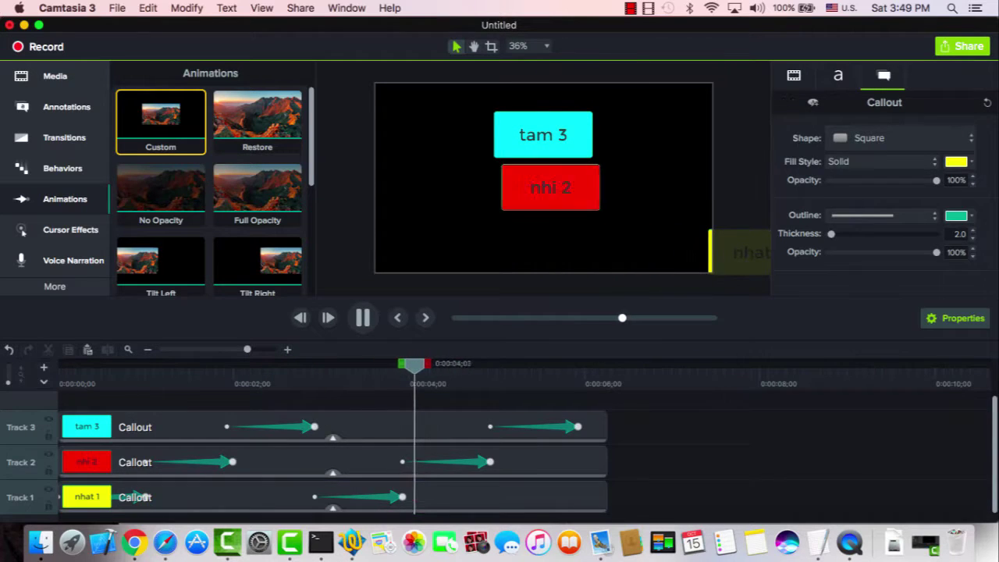
pyautogui.press('space')
# Step: At 0:00:02;00, place the nhi 2 callout directly above nhat 1, stretch it to the full canvas width, and play back from the start
pyautogui.moveTo(455, 366); pyautogui.dragTo(235, 365)
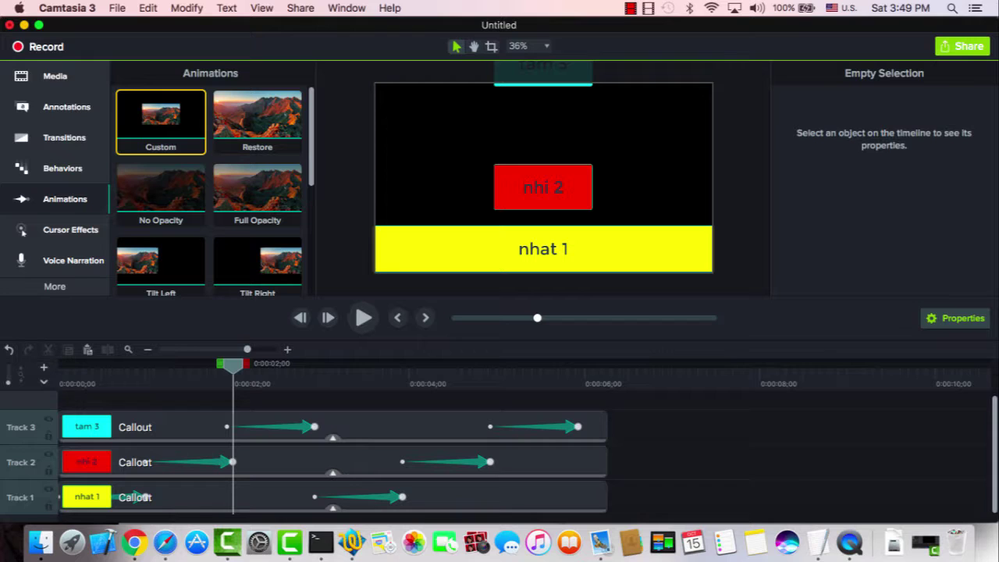
pyautogui.click(233, 462)
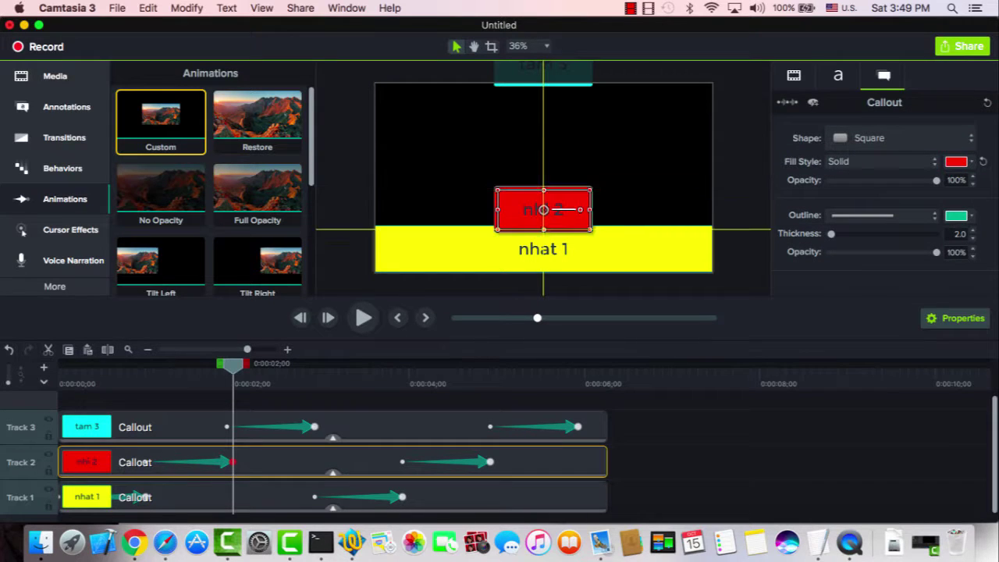
pyautogui.moveTo(590, 200); pyautogui.dragTo(712, 201)
pyautogui.moveTo(496, 200); pyautogui.dragTo(376, 200)
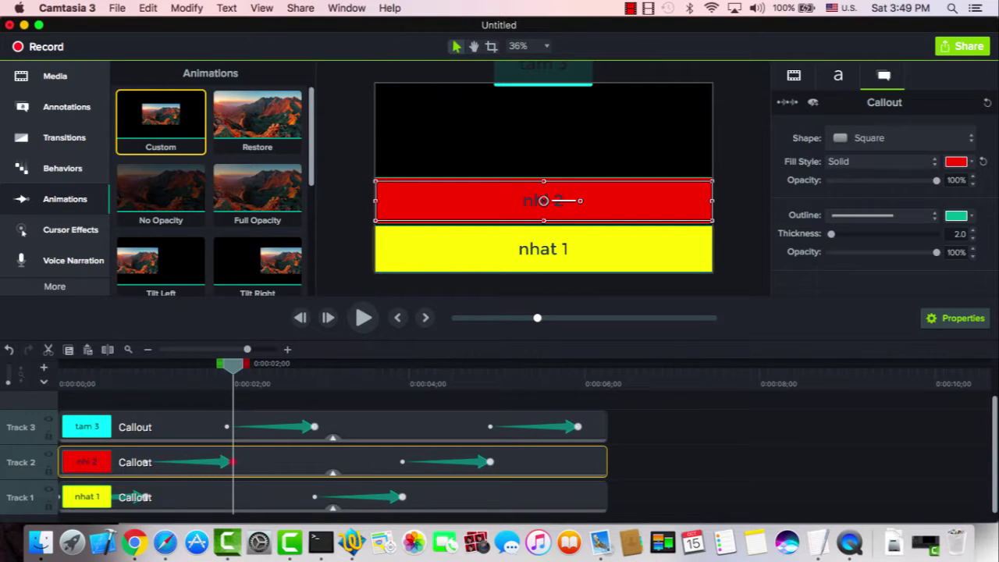
pyautogui.press('Escape')
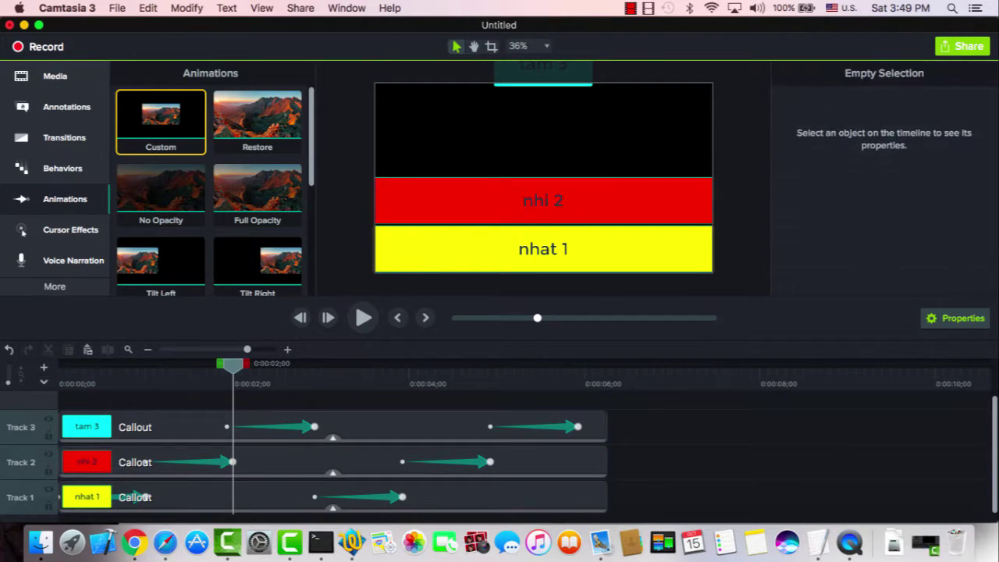
pyautogui.moveTo(232, 365); pyautogui.dragTo(59, 365)
pyautogui.press('space')
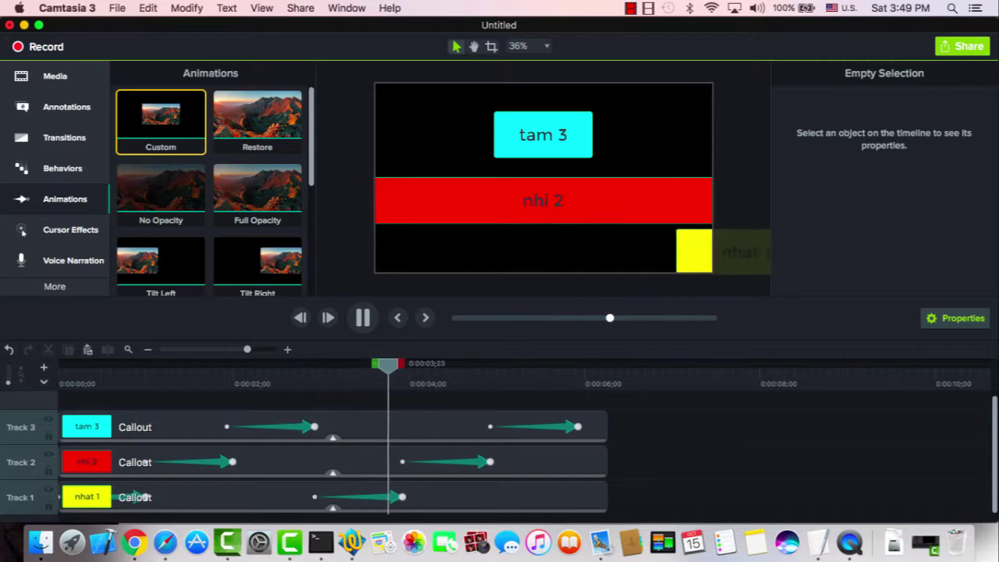
pyautogui.press('space')
# Step: At 0:00:02;29, place the tam 3 callout directly above nhi 2, stretch it to the full canvas width, and play back the sequence
pyautogui.moveTo(455, 364); pyautogui.dragTo(318, 364)
pyautogui.moveTo(544, 134); pyautogui.dragTo(710, 154)
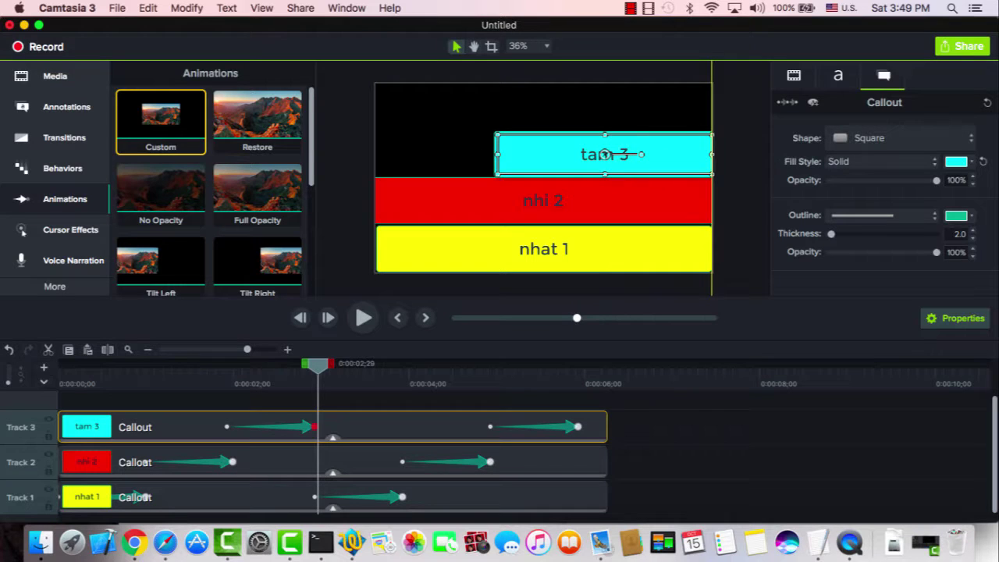
pyautogui.moveTo(497, 154); pyautogui.dragTo(376, 154)
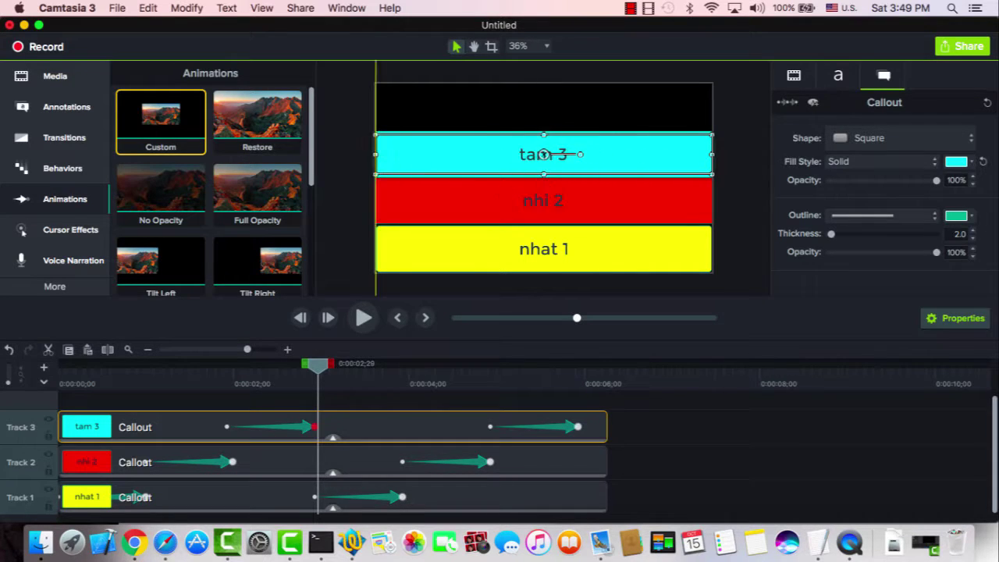
pyautogui.moveTo(317, 364); pyautogui.dragTo(59, 365)
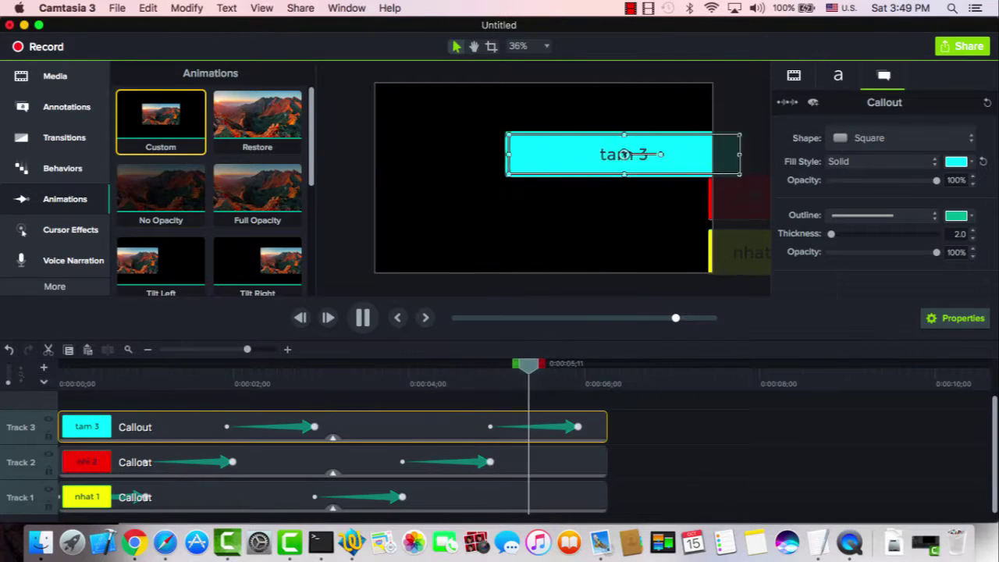
pyautogui.click(631, 8)
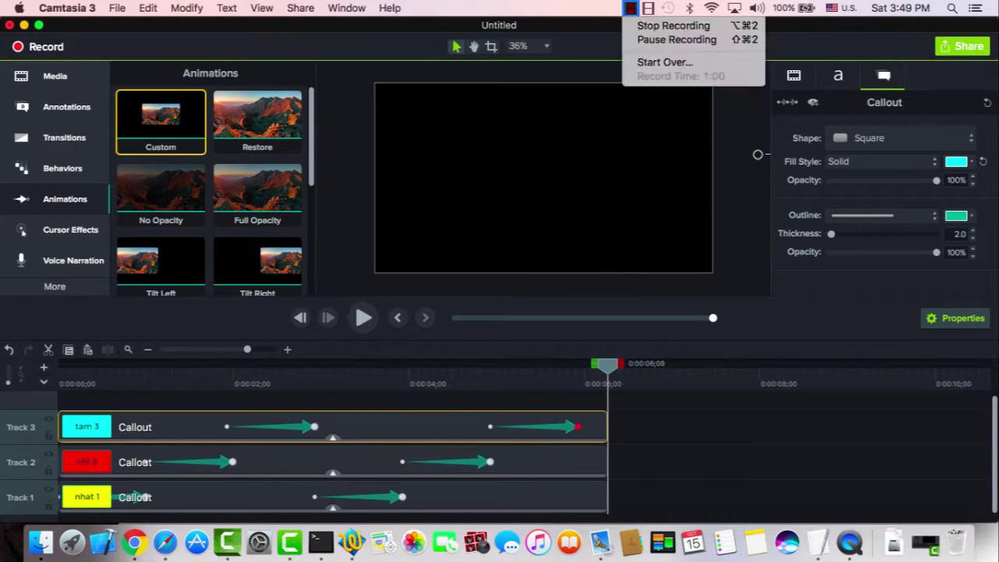
pyautogui.click(669, 24)
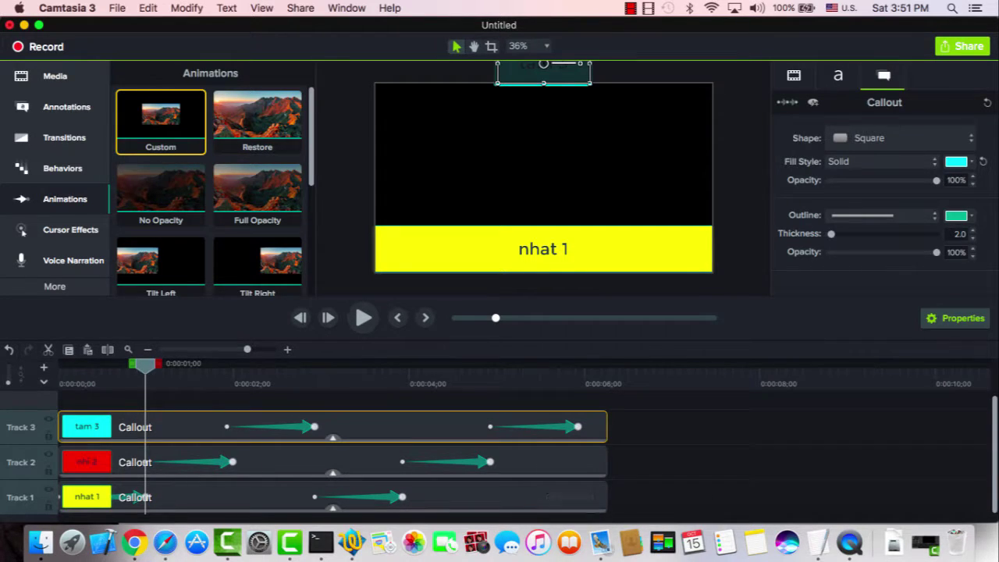
# Step: Set the nhat 1 callout's text size to 144 at 0:00:01;00 and play the timeline from the beginning
pyautogui.click(546, 496)
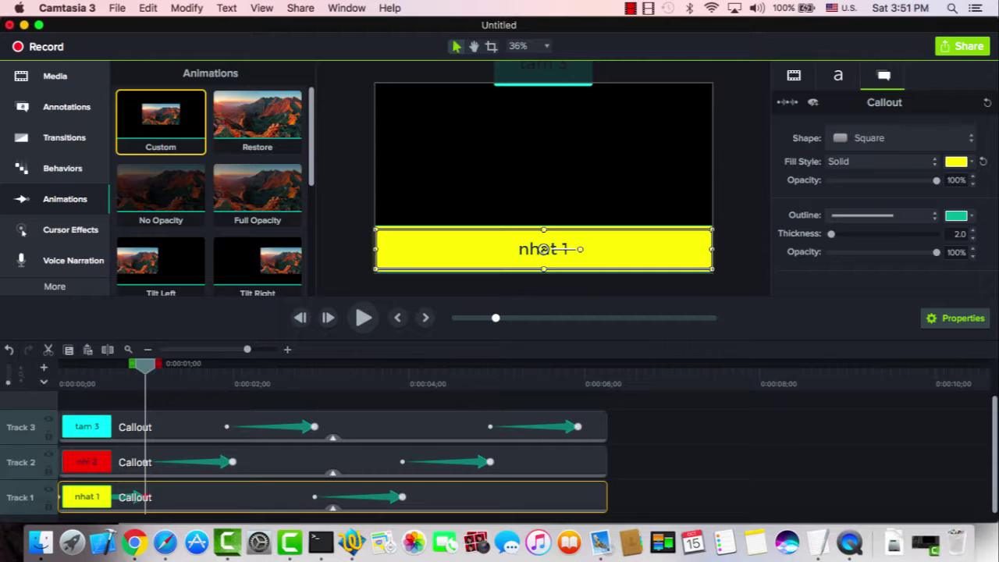
pyautogui.click(837, 75)
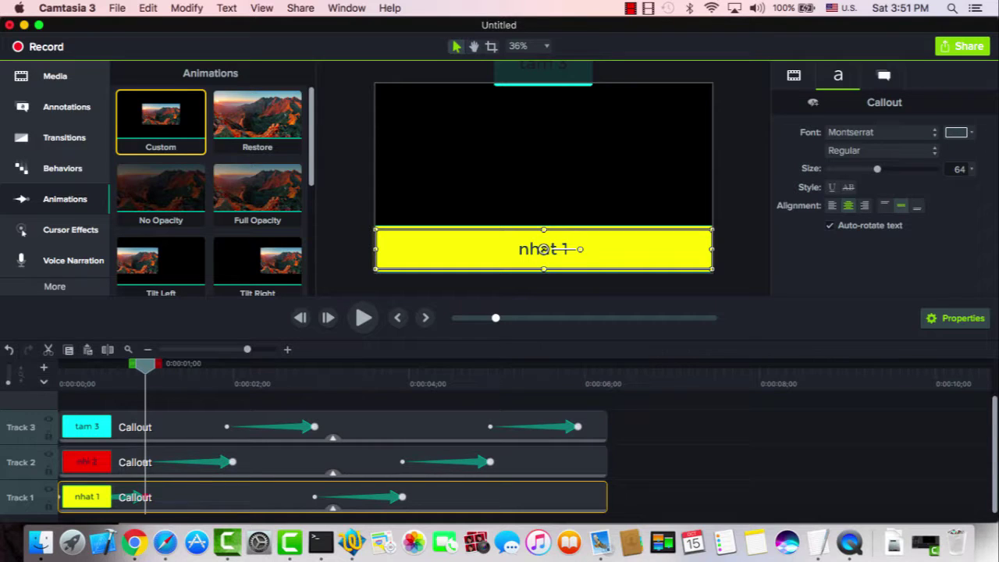
pyautogui.click(971, 169)
pyautogui.click(955, 217)
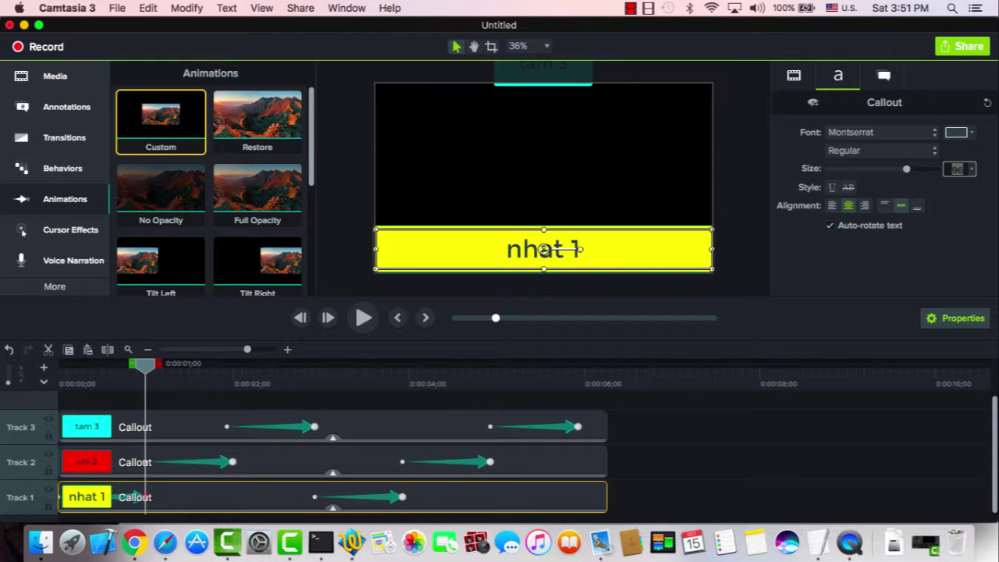
pyautogui.click(971, 168)
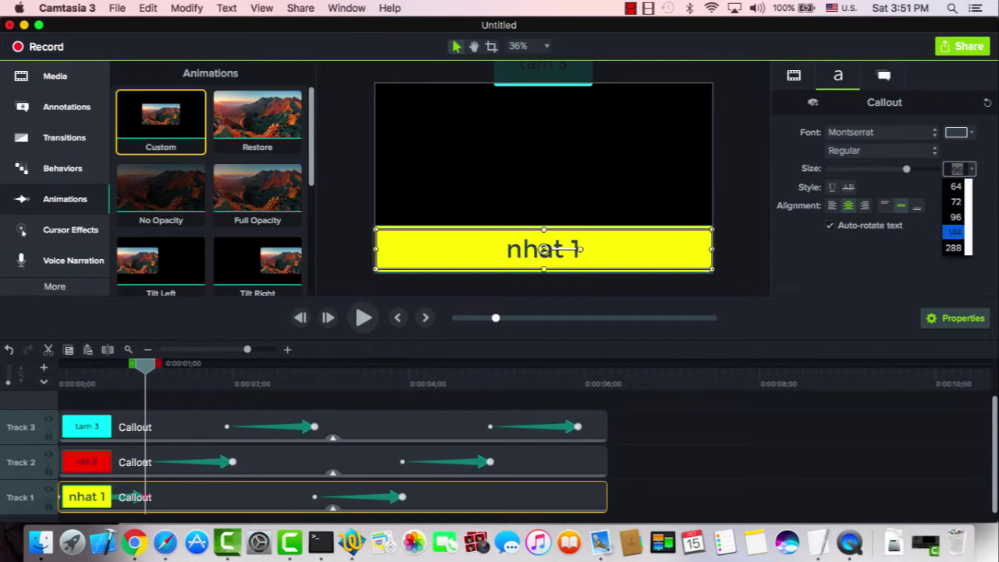
pyautogui.click(955, 231)
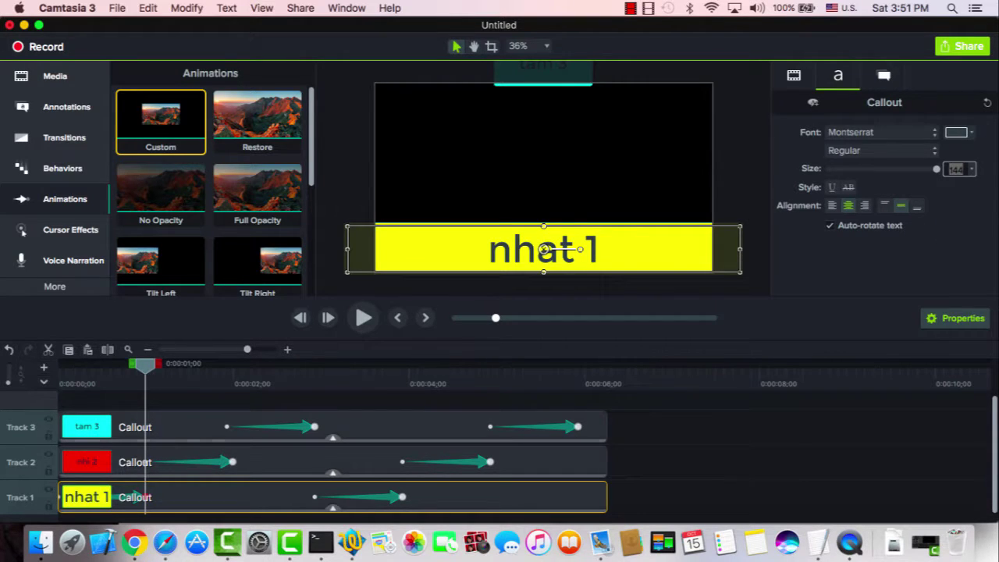
pyautogui.moveTo(145, 366); pyautogui.dragTo(59, 365)
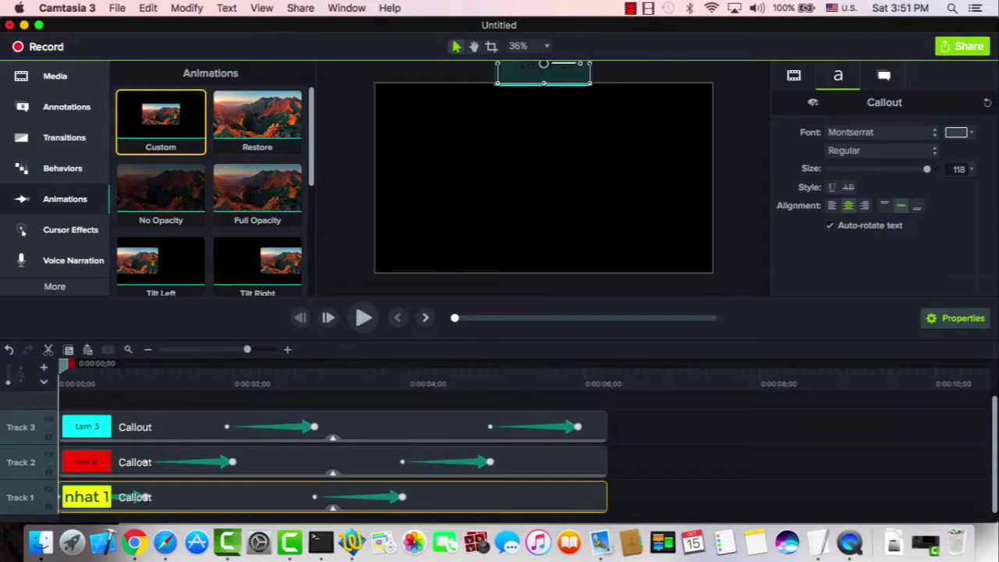
pyautogui.press('space')
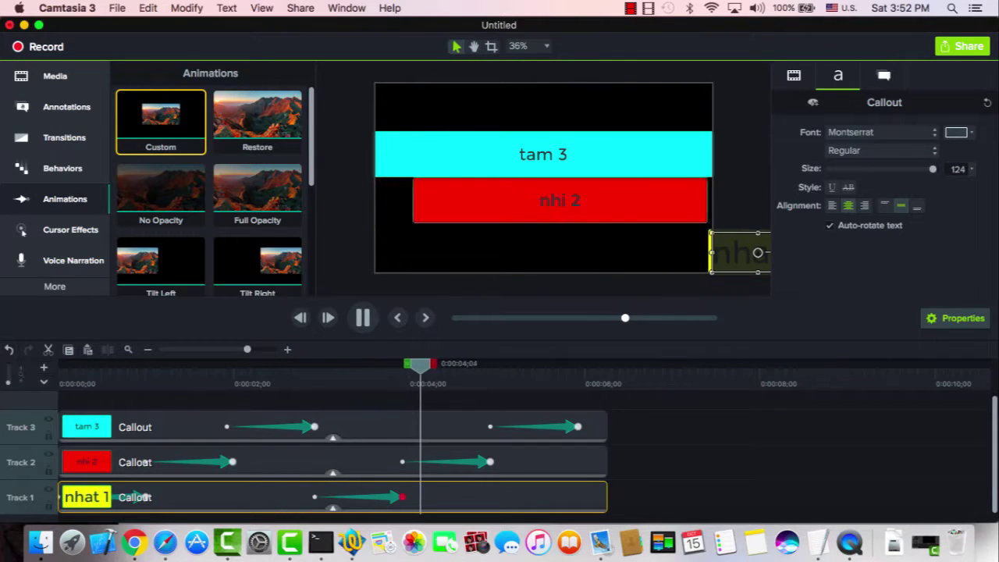
# Step: Stop the playback and set the nhi 2 callout's text size to 96 at 0:00:02;00
pyautogui.press('space')
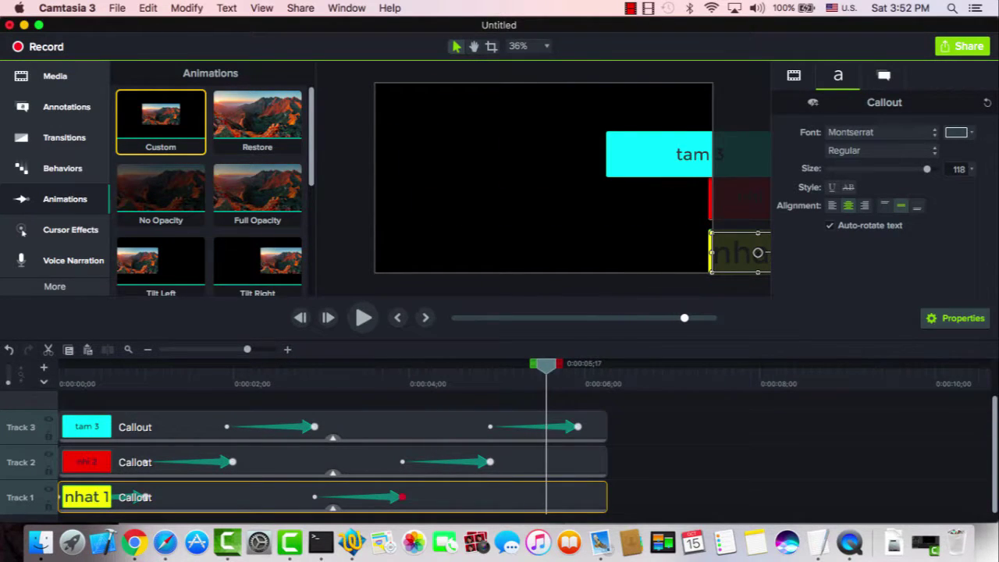
pyautogui.moveTo(546, 365); pyautogui.dragTo(232, 366)
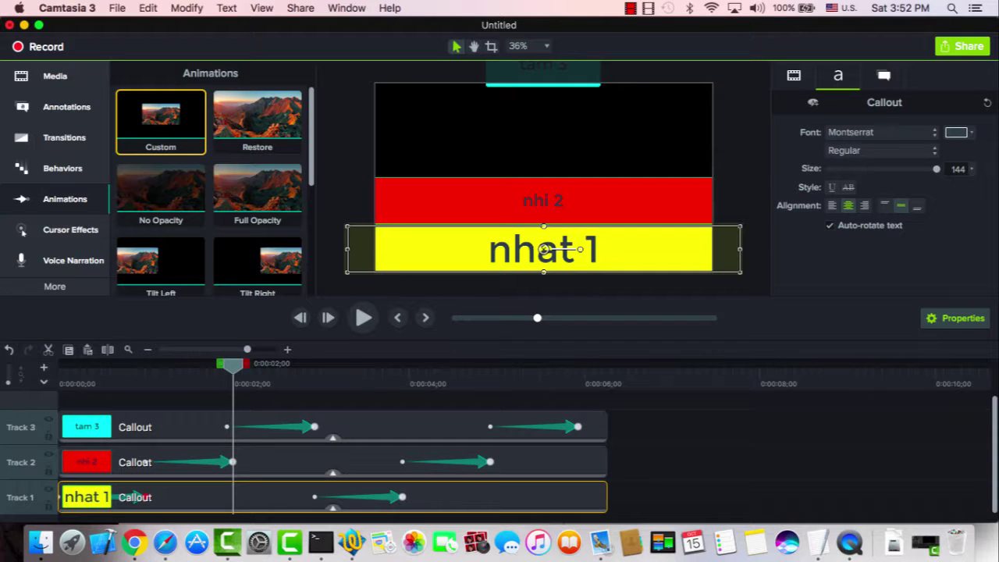
pyautogui.click(544, 201)
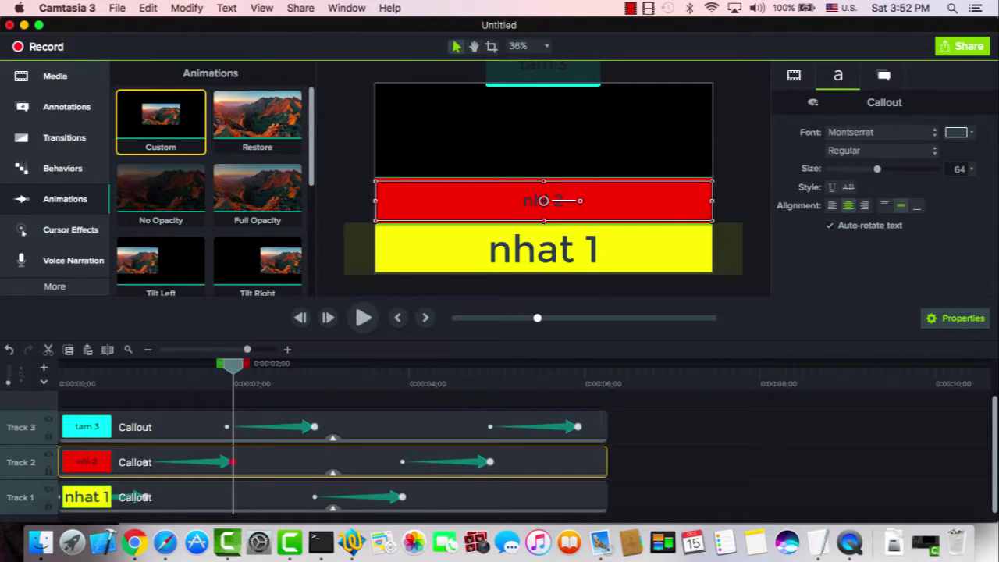
pyautogui.click(971, 168)
pyautogui.click(955, 216)
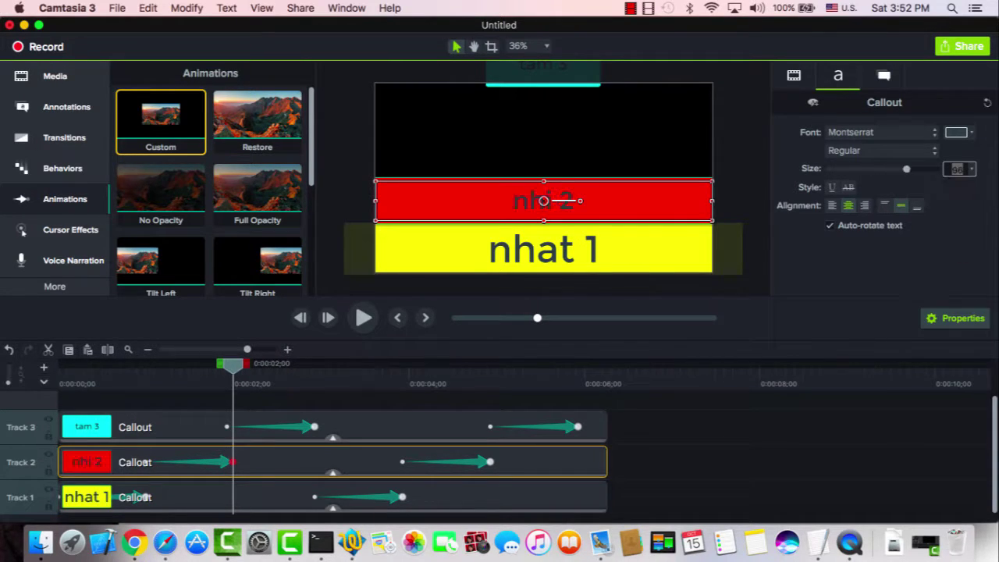
# Step: Set the tam 3 callout's text size to 72 at 0:00:02;28 and play the timeline from the beginning
pyautogui.press('space')
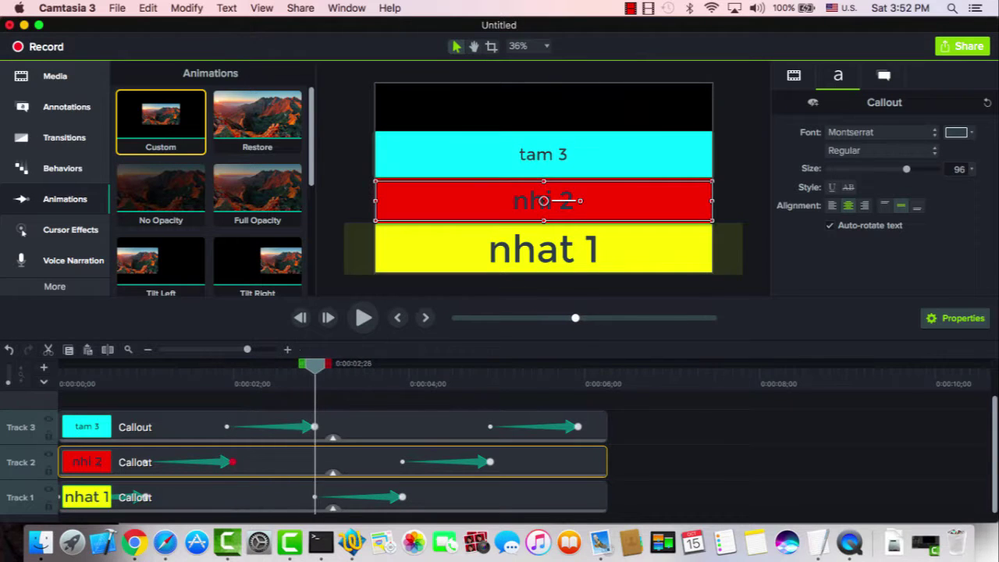
pyautogui.click(314, 427)
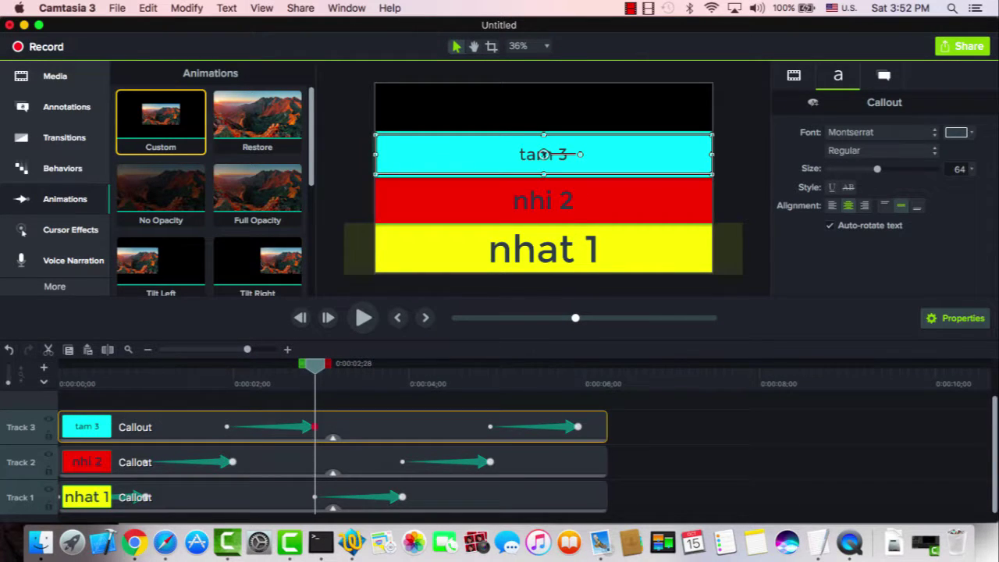
pyautogui.click(959, 168)
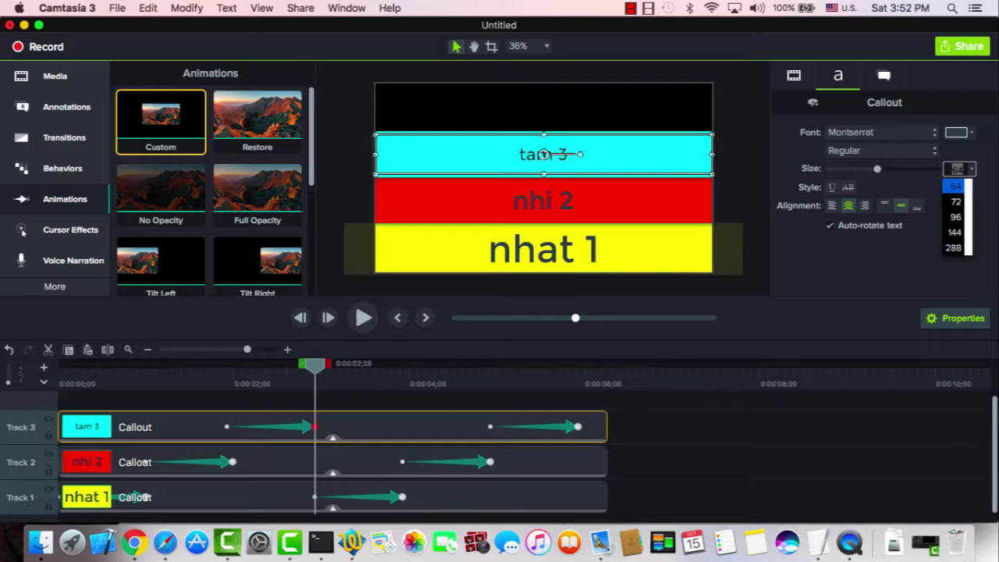
pyautogui.click(954, 201)
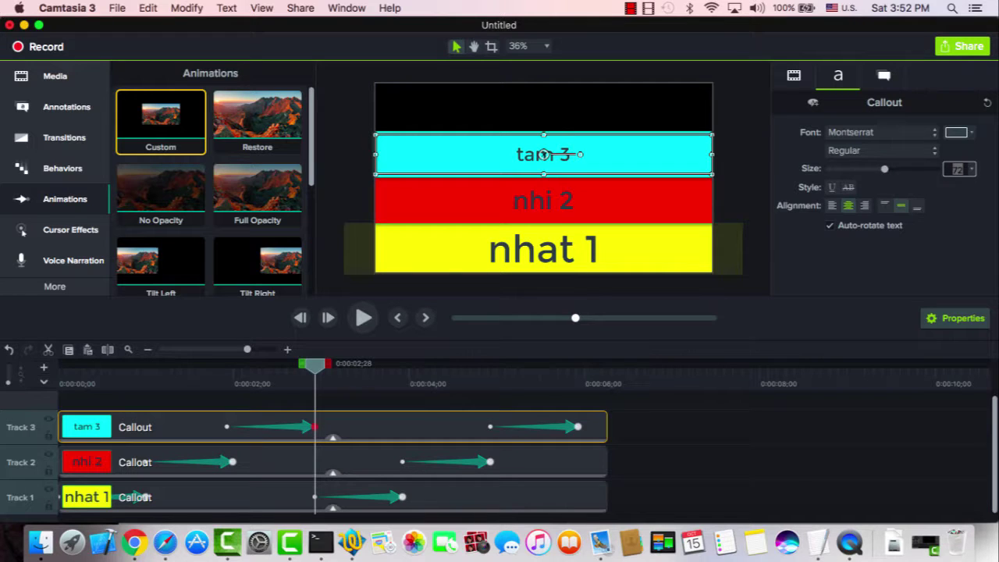
pyautogui.moveTo(314, 366); pyautogui.dragTo(59, 366)
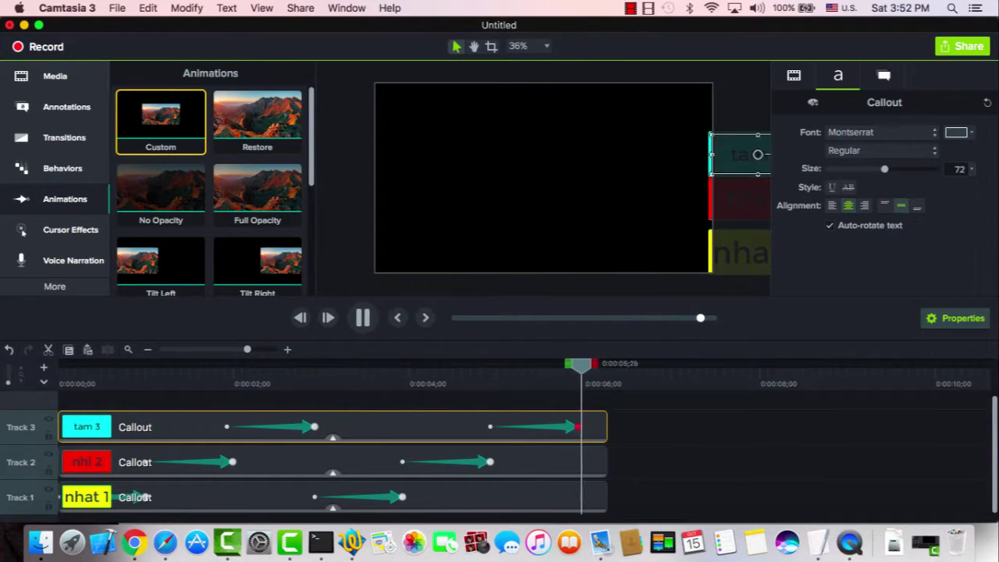
pyautogui.click(631, 8)
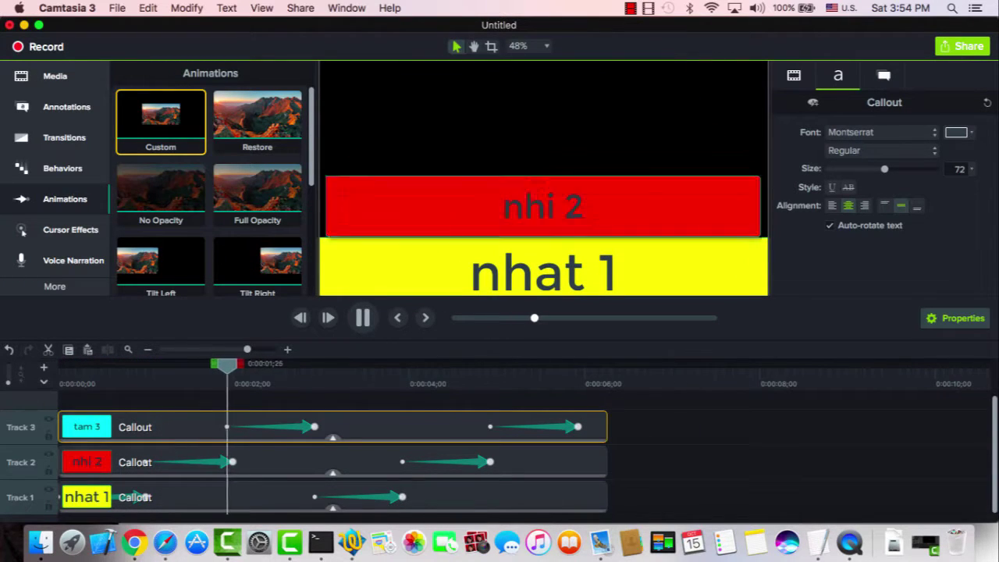
# Step: Rotate the nhat 1 callout a full turn at 0:00:01;01 and play the timeline from the beginning
pyautogui.press('space')
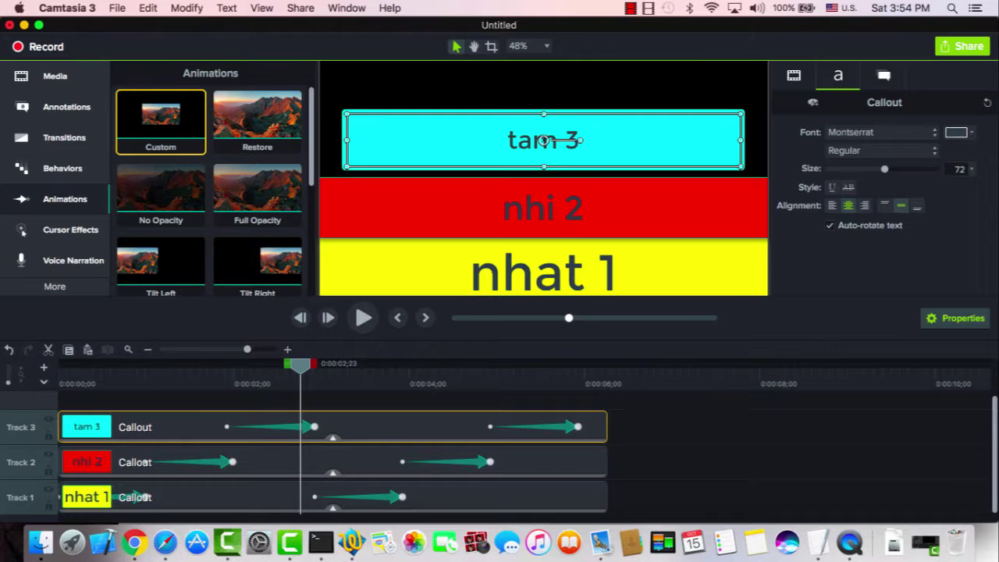
pyautogui.moveTo(300, 365); pyautogui.dragTo(145, 365)
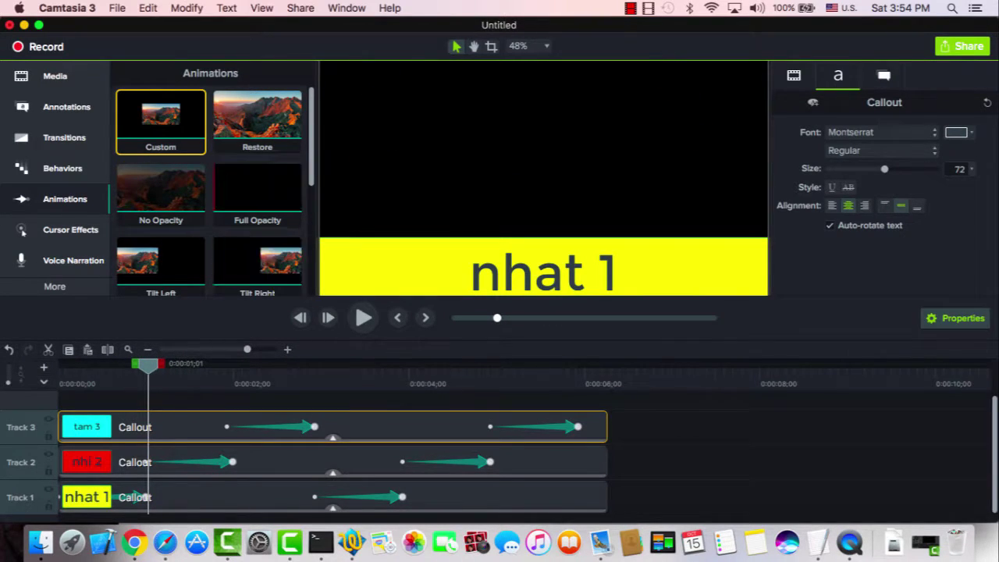
pyautogui.click(544, 272)
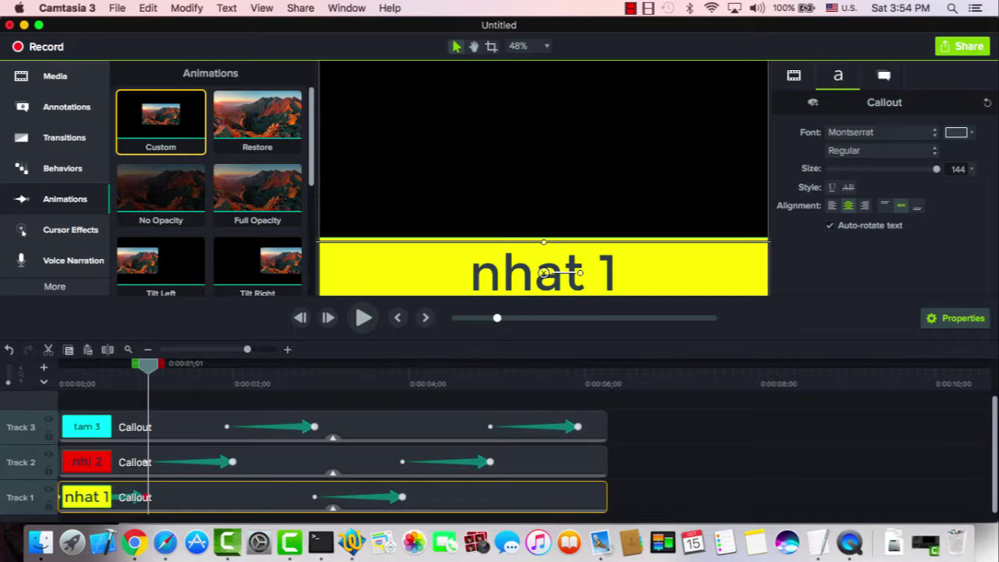
pyautogui.moveTo(580, 272); pyautogui.dragTo(544, 272)
pyautogui.moveTo(147, 365); pyautogui.dragTo(58, 366)
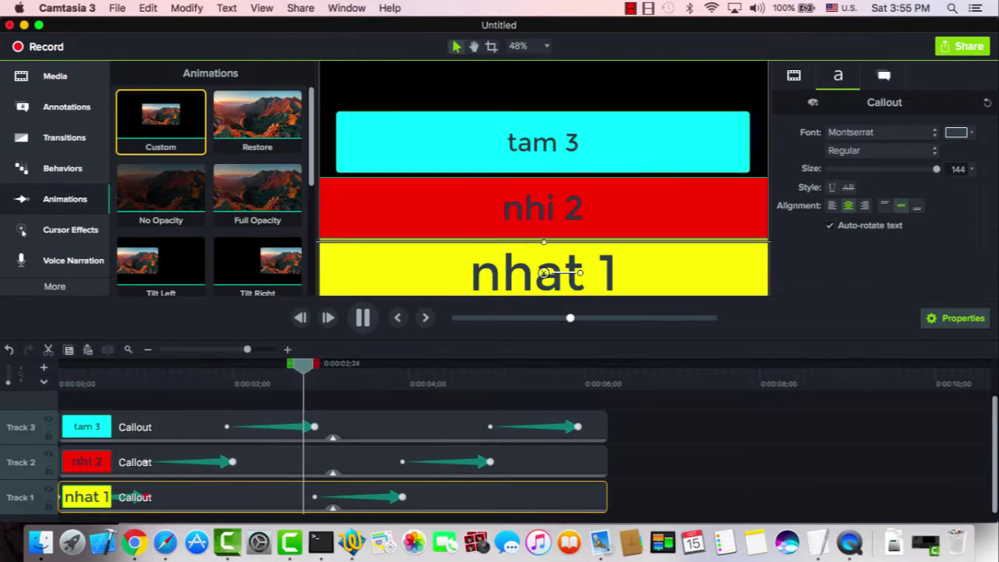
# Step: Rotate the nhi 2 callout a full turn at 0:00:02;00 and play the timeline from the beginning
pyautogui.moveTo(411, 365); pyautogui.dragTo(239, 365)
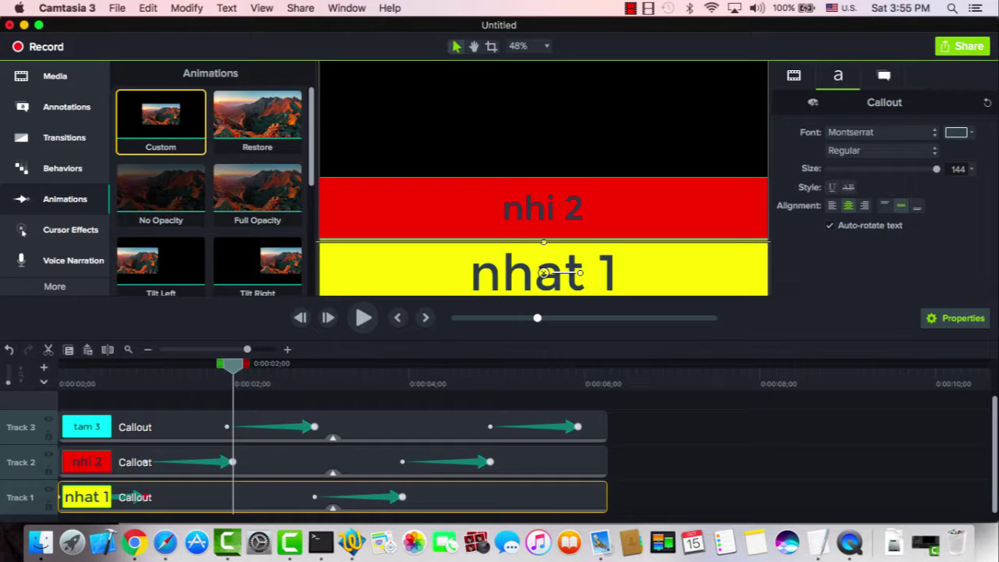
pyautogui.click(543, 209)
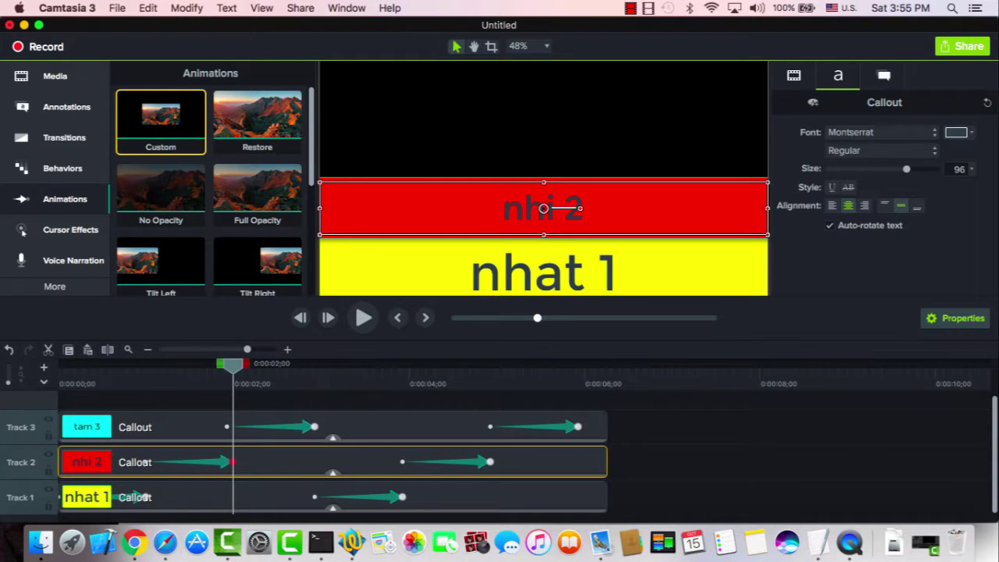
pyautogui.moveTo(580, 208)
pyautogui.mouseDown()
pyautogui.moveTo(575, 226)
pyautogui.moveTo(579, 208)
pyautogui.mouseUp()
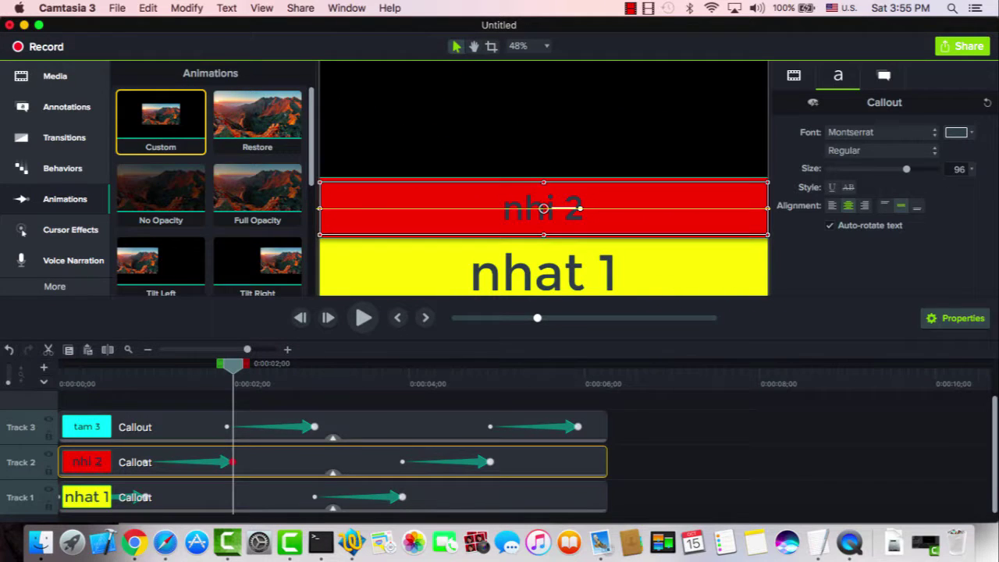
pyautogui.moveTo(233, 365); pyautogui.dragTo(61, 365)
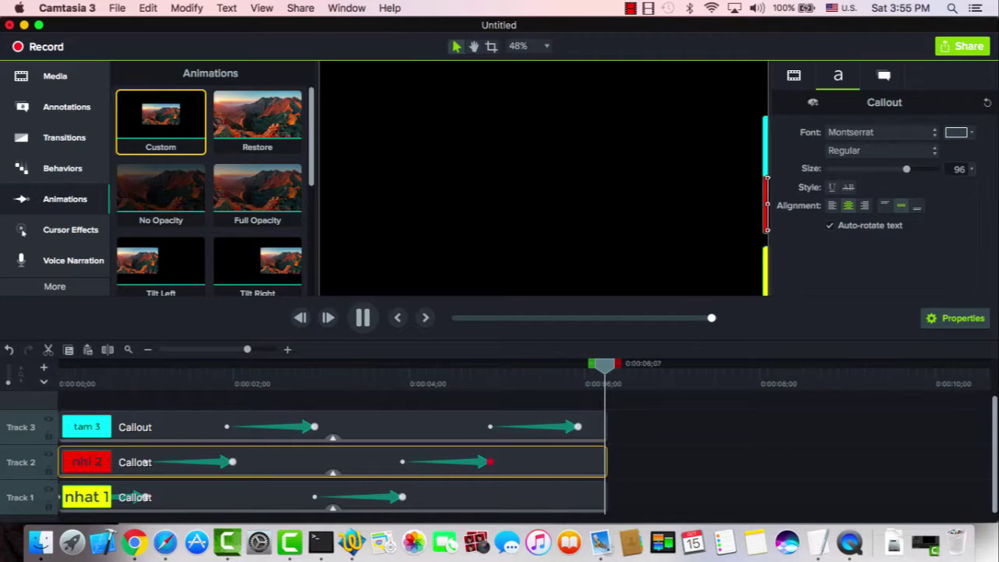
# Step: Rotate the tam 3 callout a full turn at 0:00:02;28 and play the whole sequence from the beginning
pyautogui.moveTo(607, 365); pyautogui.dragTo(314, 363)
pyautogui.click(544, 147)
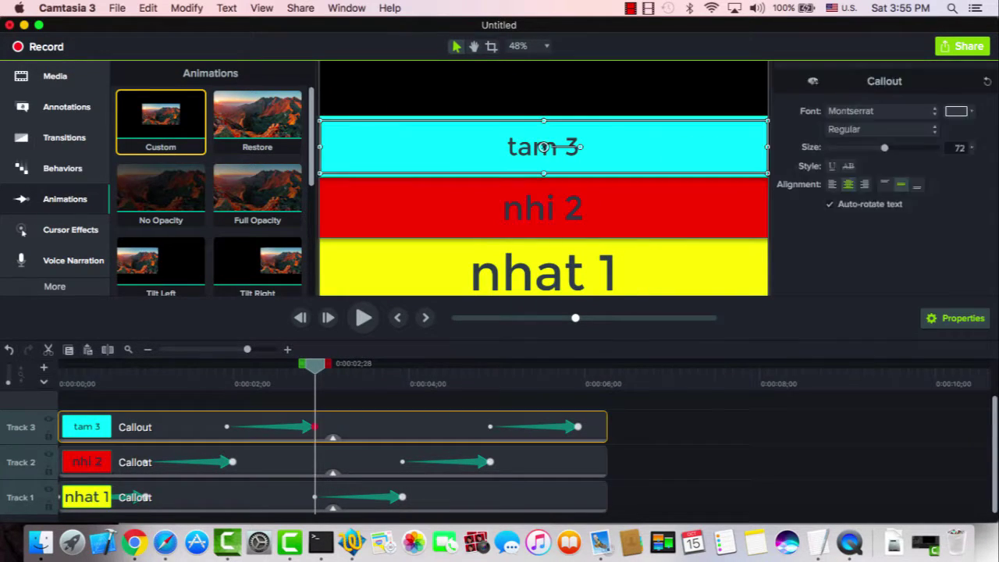
pyautogui.moveTo(579, 147)
pyautogui.mouseDown()
pyautogui.moveTo(569, 171)
pyautogui.moveTo(543, 182)
pyautogui.moveTo(570, 173)
pyautogui.moveTo(557, 113)
pyautogui.moveTo(580, 147)
pyautogui.mouseUp()
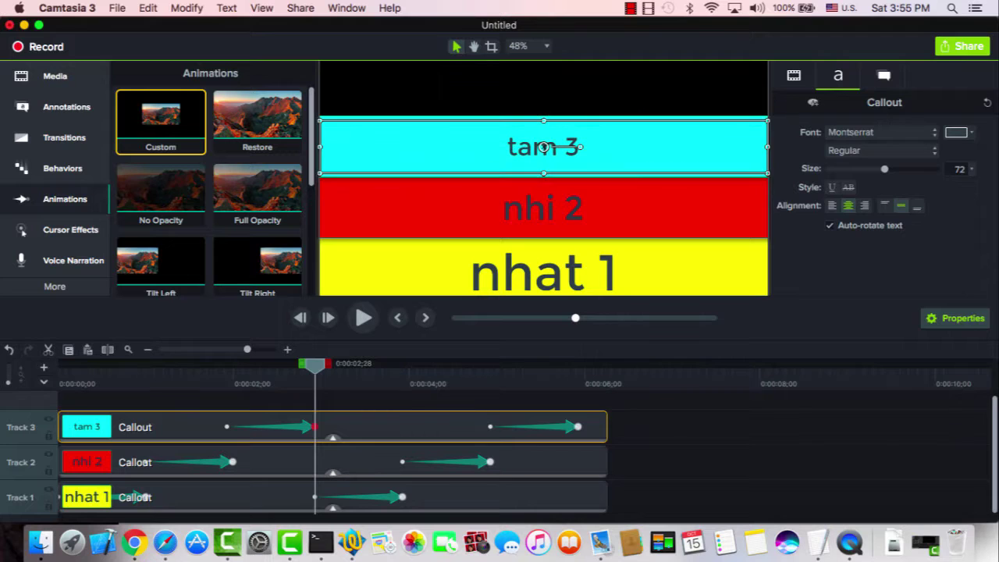
pyautogui.press('Home')
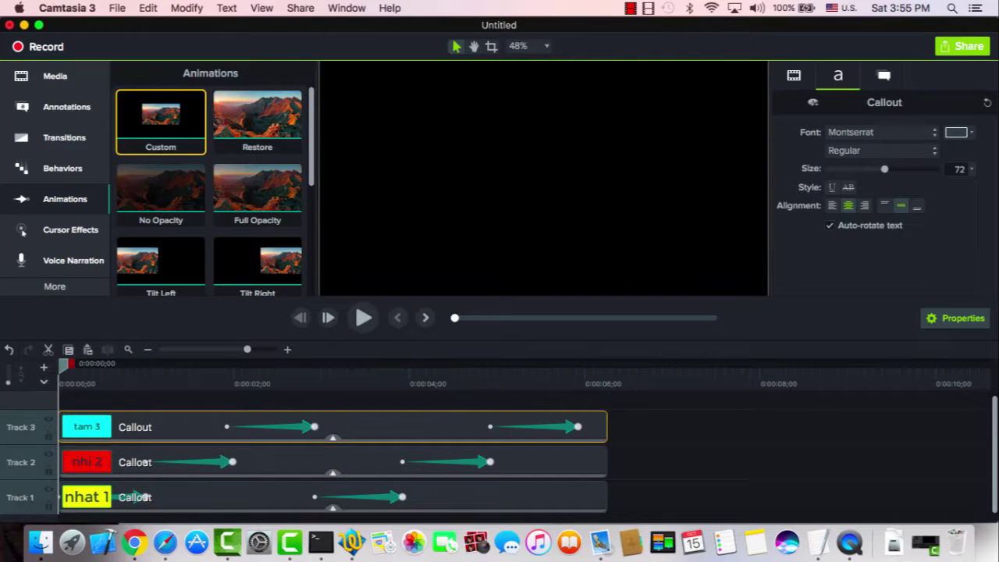
pyautogui.press('space')
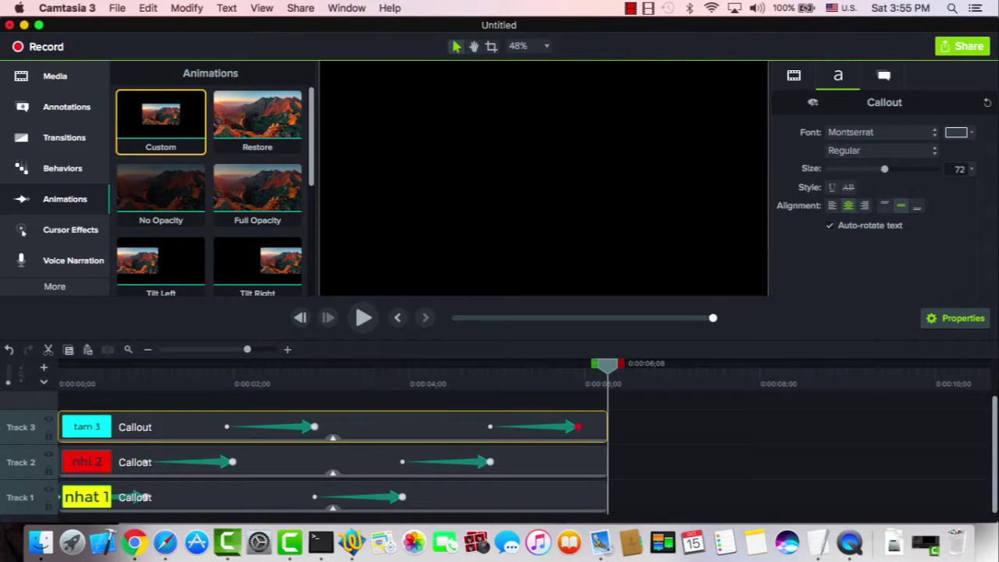
pyautogui.click(630, 8)
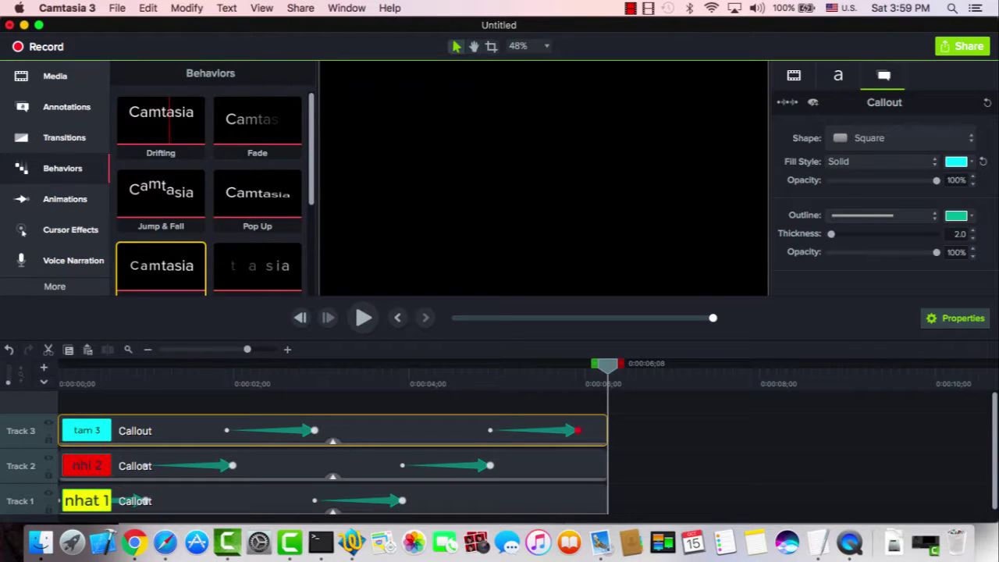
# Step: Apply the Drifting behavior to nhat 1, Jump & Fall to nhi 2 and Pulsating to tam 3, and play back from the start
pyautogui.moveTo(156, 148); pyautogui.dragTo(156, 501)
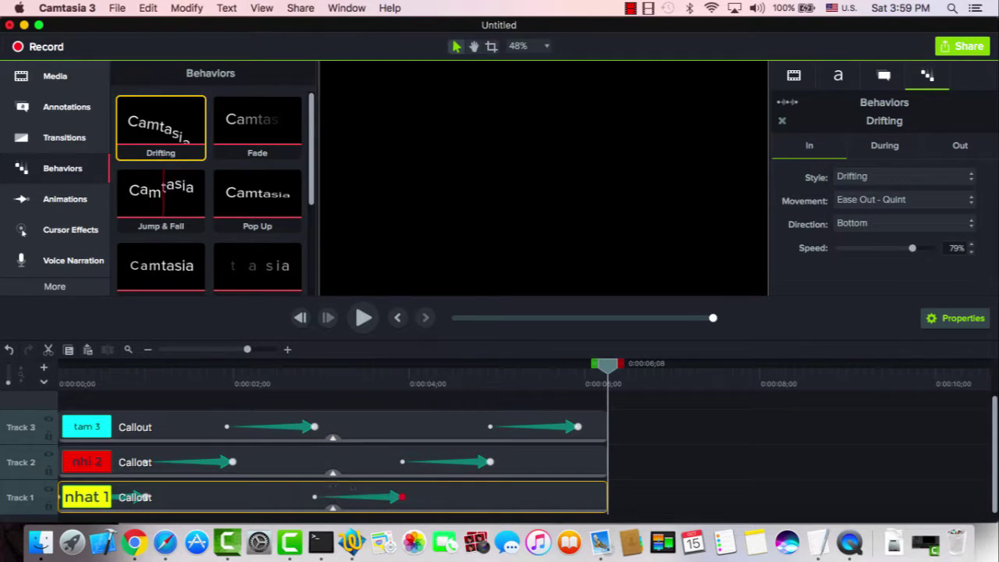
pyautogui.moveTo(161, 195); pyautogui.dragTo(166, 468)
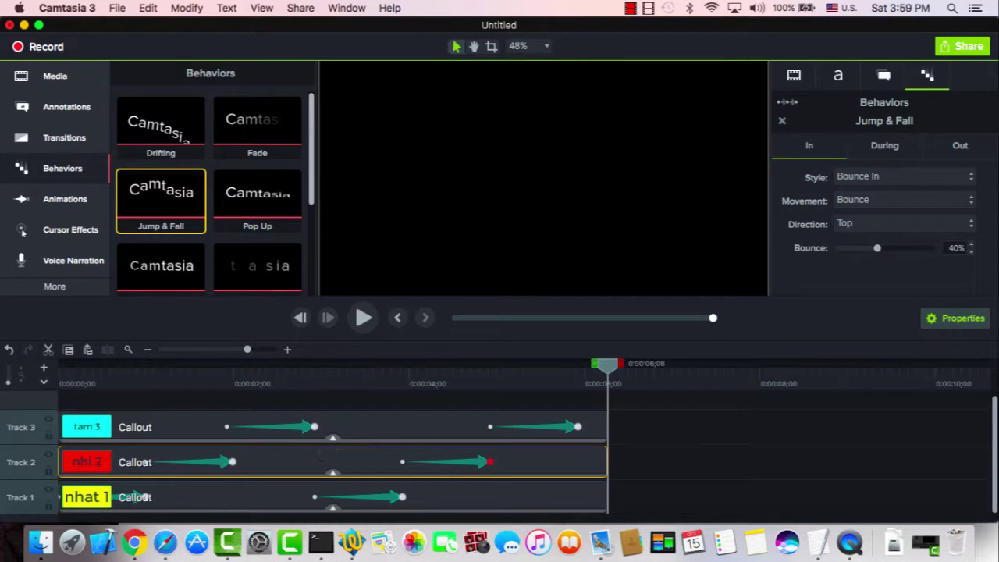
pyautogui.scroll(-3, 161, 157)
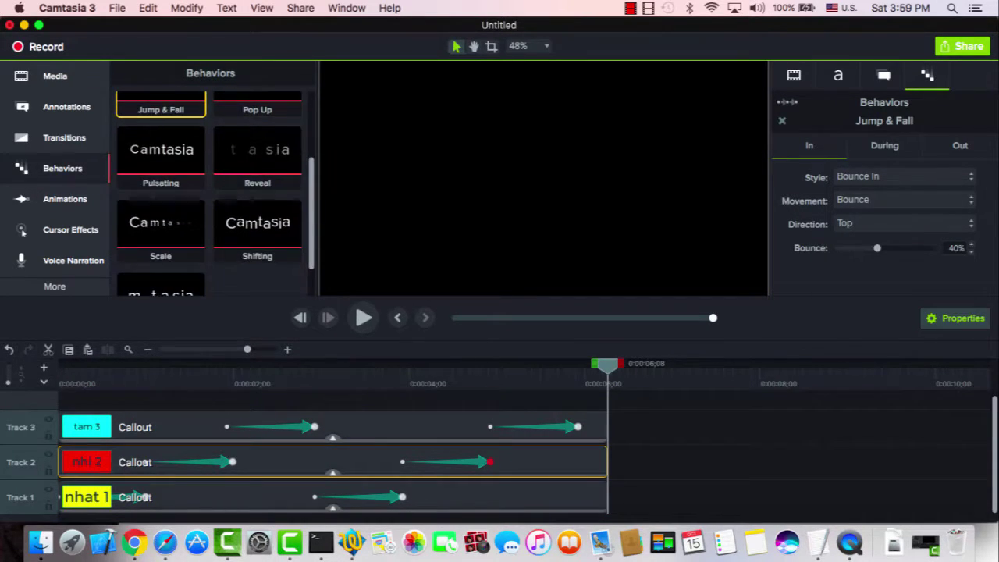
pyautogui.moveTo(161, 156); pyautogui.dragTo(137, 427)
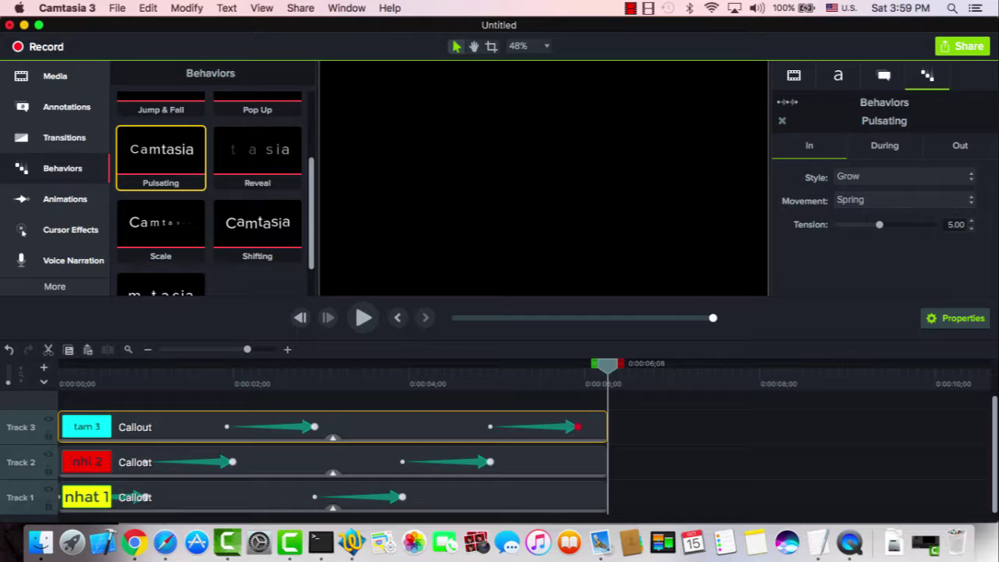
pyautogui.moveTo(607, 365); pyautogui.dragTo(59, 365)
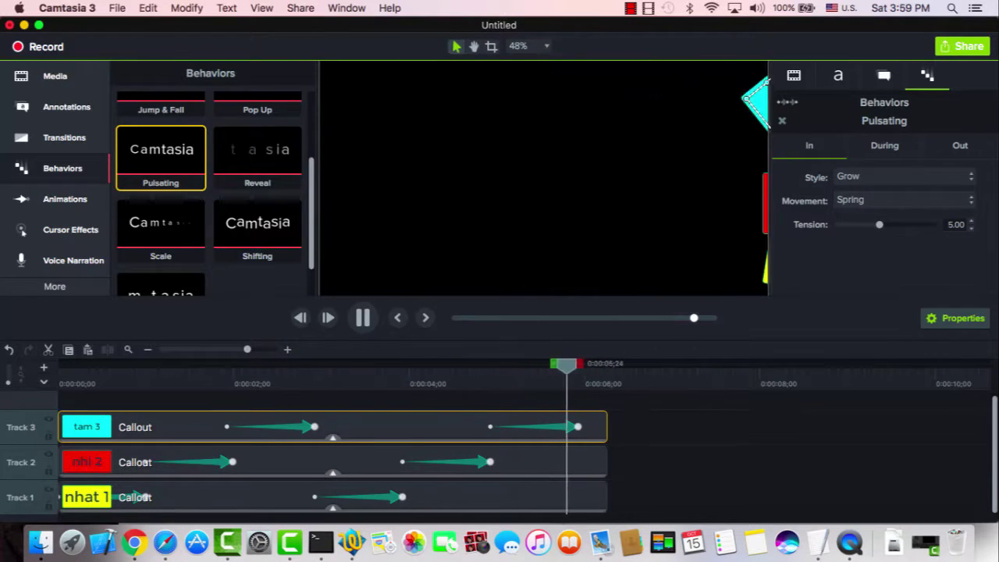
pyautogui.click(631, 8)
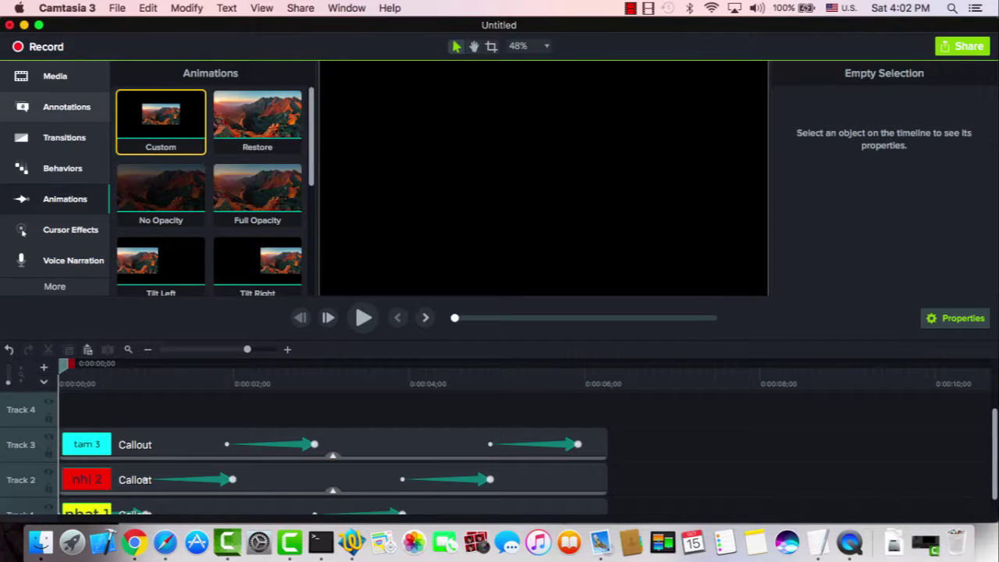
# Step: Place a red star shape at the start of Track 4 and give it a Custom animation ending at 0:00:03;20
pyautogui.click(67, 107)
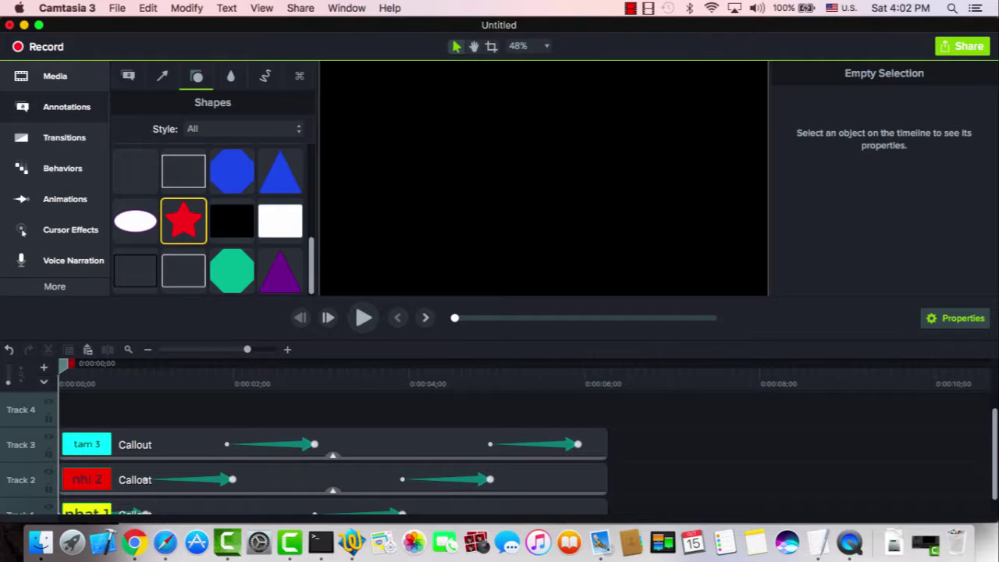
pyautogui.moveTo(184, 221); pyautogui.dragTo(64, 421)
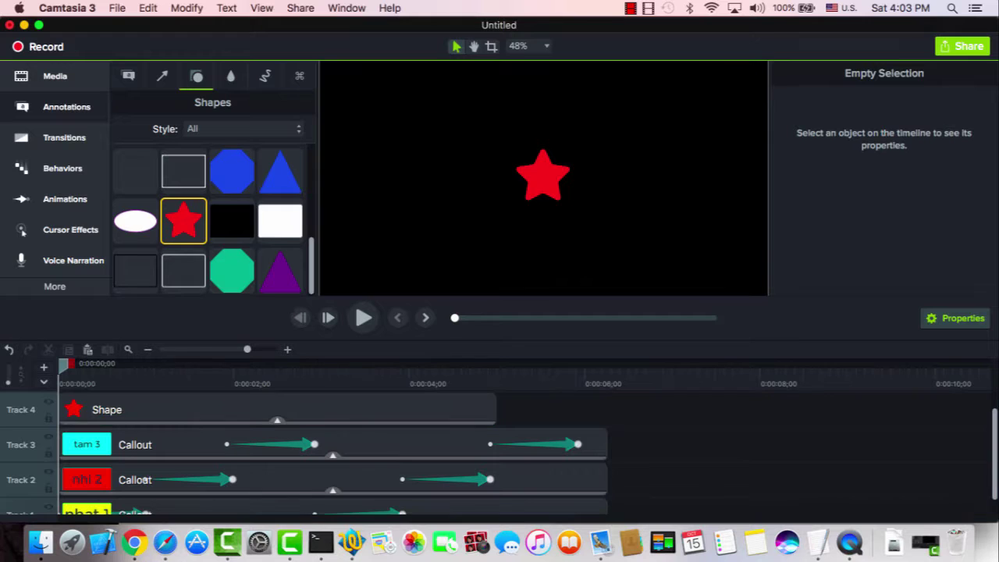
pyautogui.click(65, 199)
pyautogui.moveTo(160, 117); pyautogui.dragTo(378, 409)
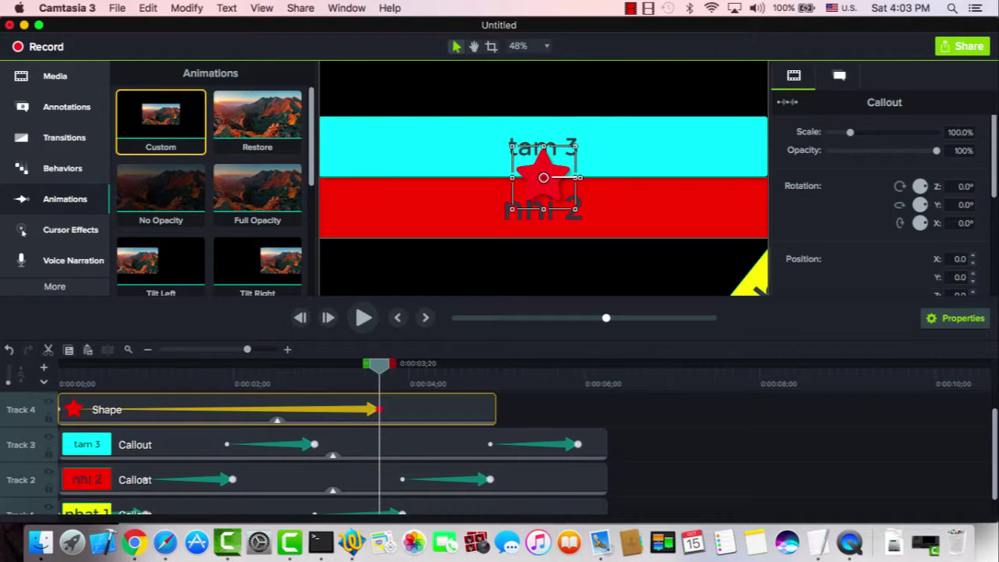
# Step: At 0:00:03;20, enlarge the star to about 342.9% scale and rotate it a full turn
pyautogui.moveTo(850, 132); pyautogui.dragTo(901, 132)
pyautogui.moveTo(648, 73); pyautogui.dragTo(652, 69)
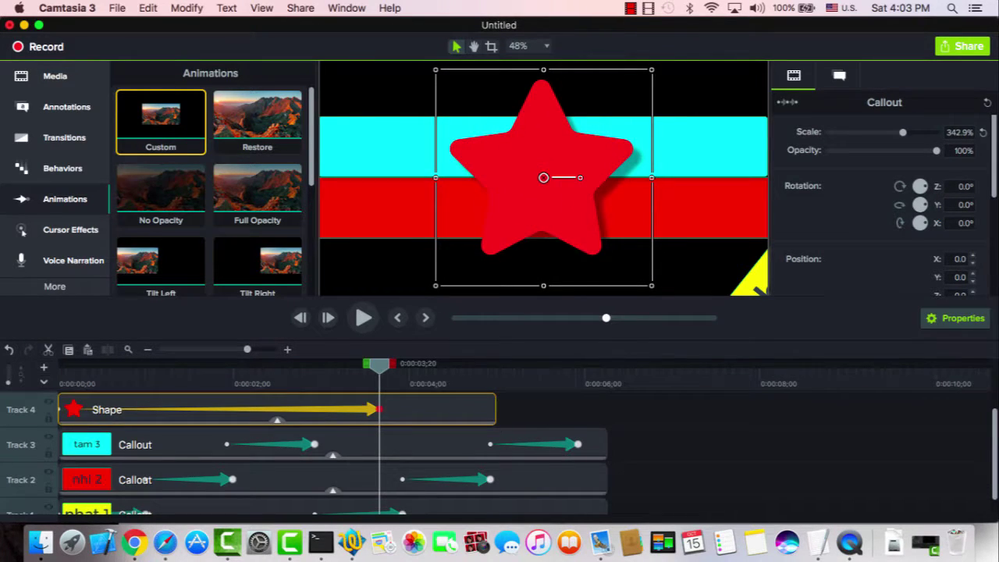
pyautogui.moveTo(580, 178)
pyautogui.mouseDown()
pyautogui.moveTo(575, 159)
pyautogui.moveTo(513, 197)
pyautogui.moveTo(580, 185)
pyautogui.moveTo(508, 186)
pyautogui.moveTo(570, 191)
pyautogui.moveTo(580, 178)
pyautogui.mouseUp()
# Step: Change the star's fill to dark green at 0:00:03;20 and play the whole sequence from the beginning
pyautogui.click(839, 75)
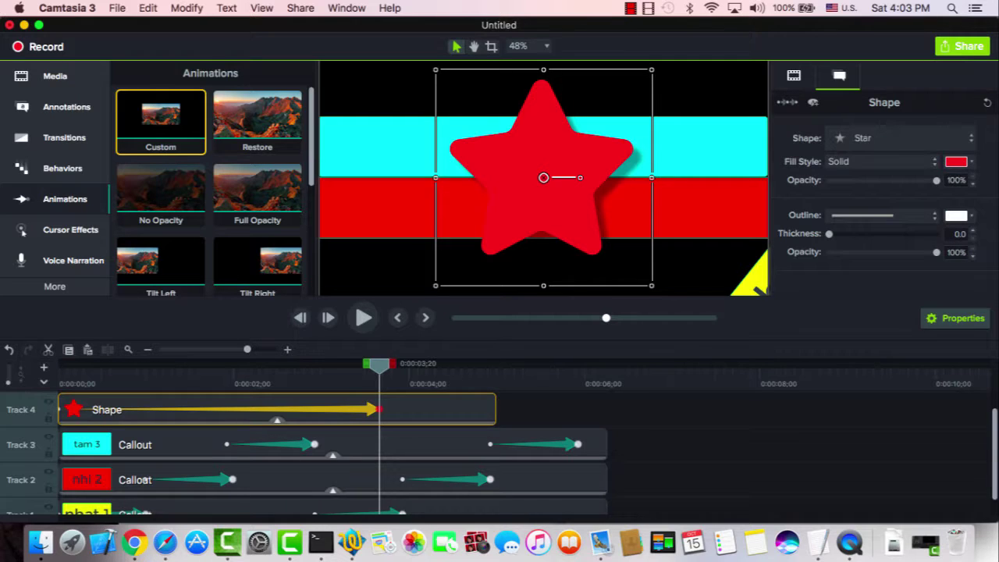
pyautogui.click(956, 161)
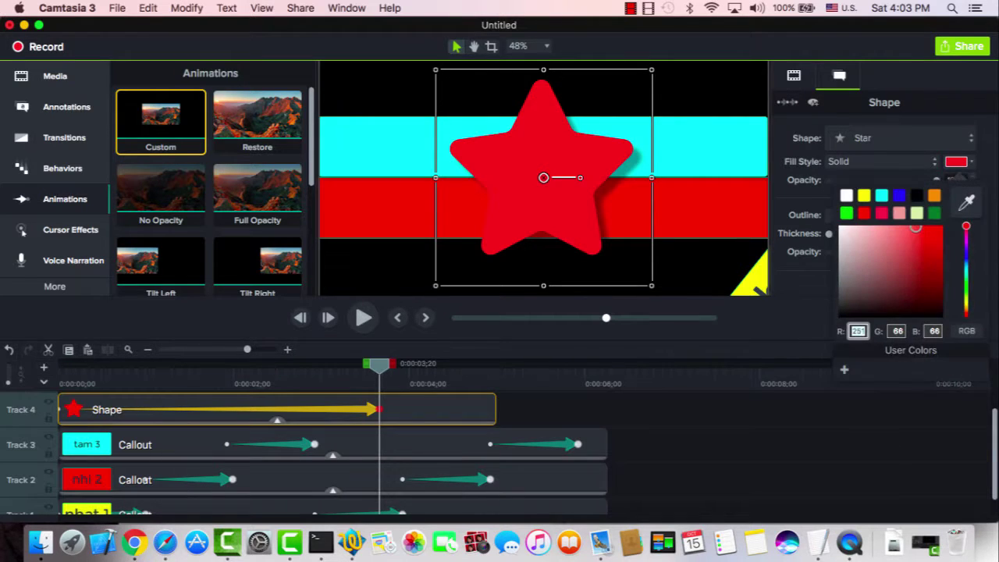
pyautogui.click(934, 213)
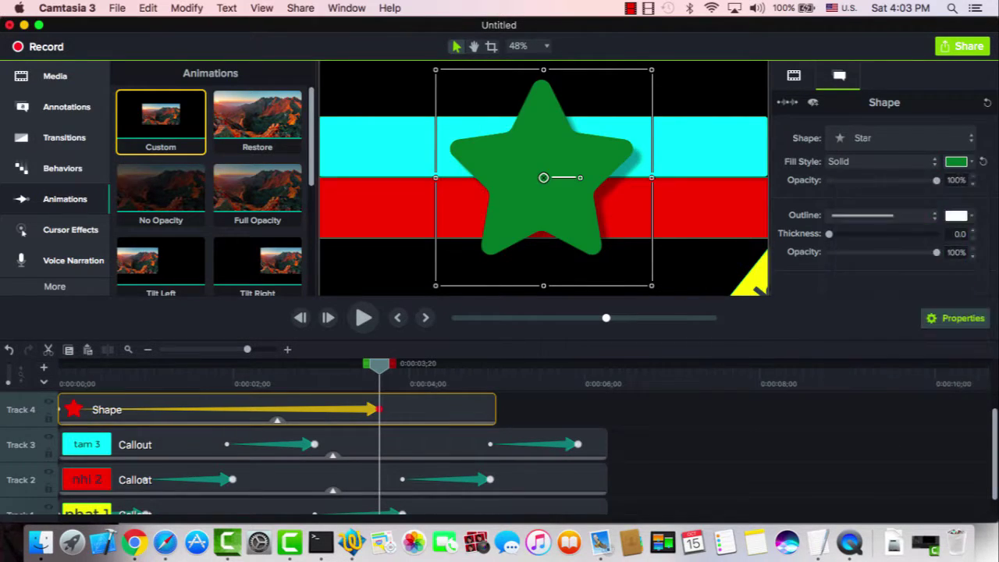
pyautogui.moveTo(379, 366); pyautogui.dragTo(59, 366)
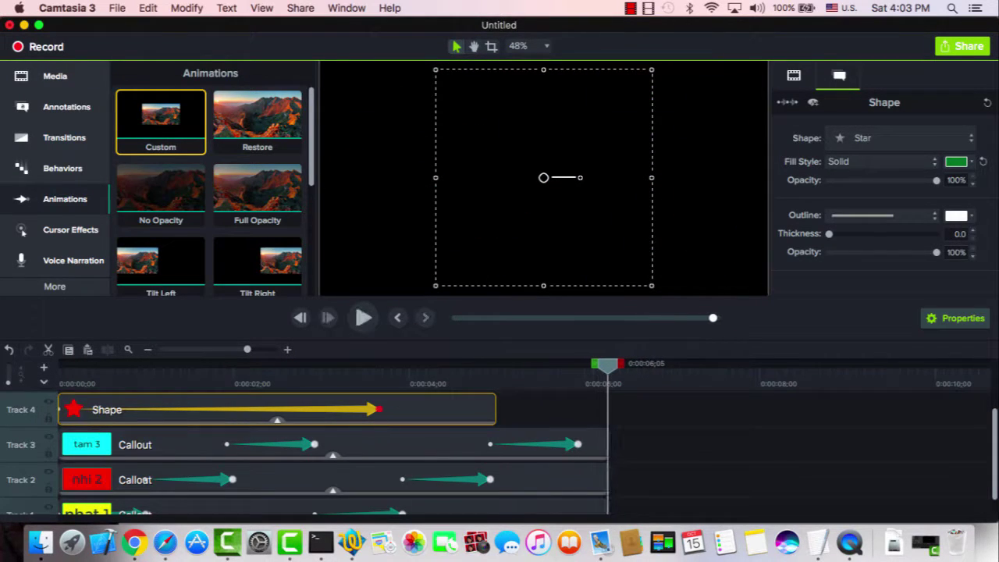
pyautogui.moveTo(607, 364); pyautogui.dragTo(58, 364)
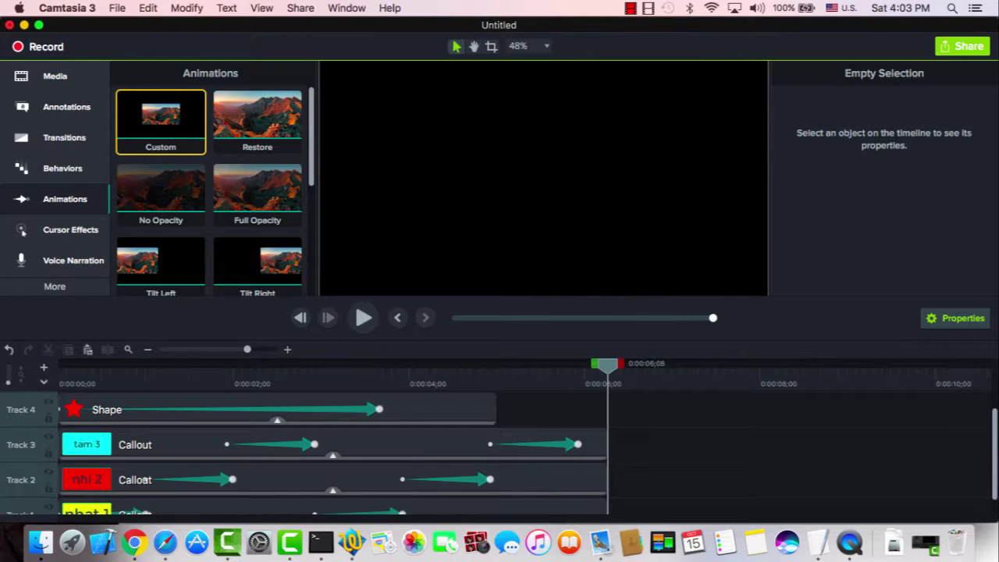
pyautogui.moveTo(607, 364); pyautogui.dragTo(64, 364)
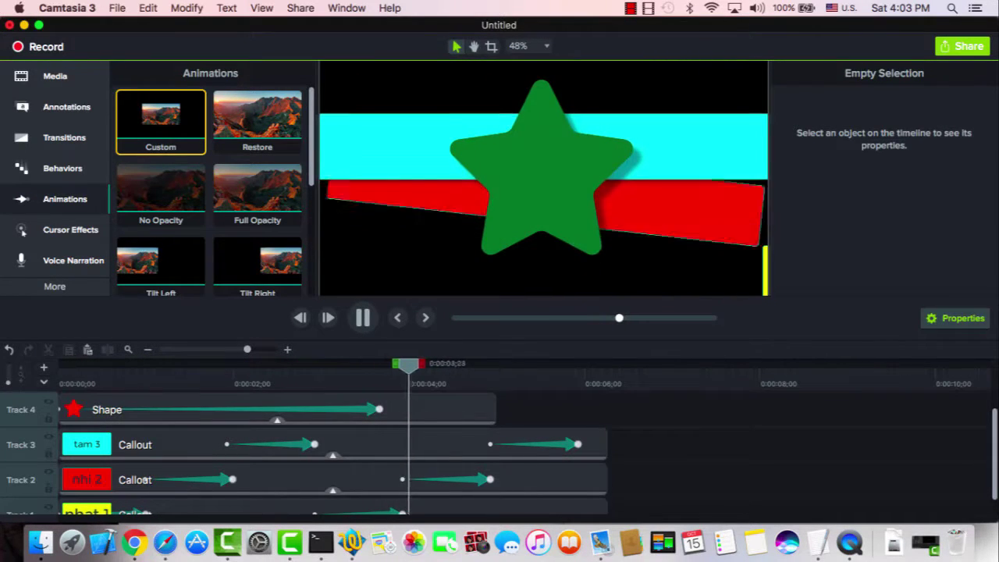
pyautogui.click(630, 7)
pyautogui.click(672, 26)
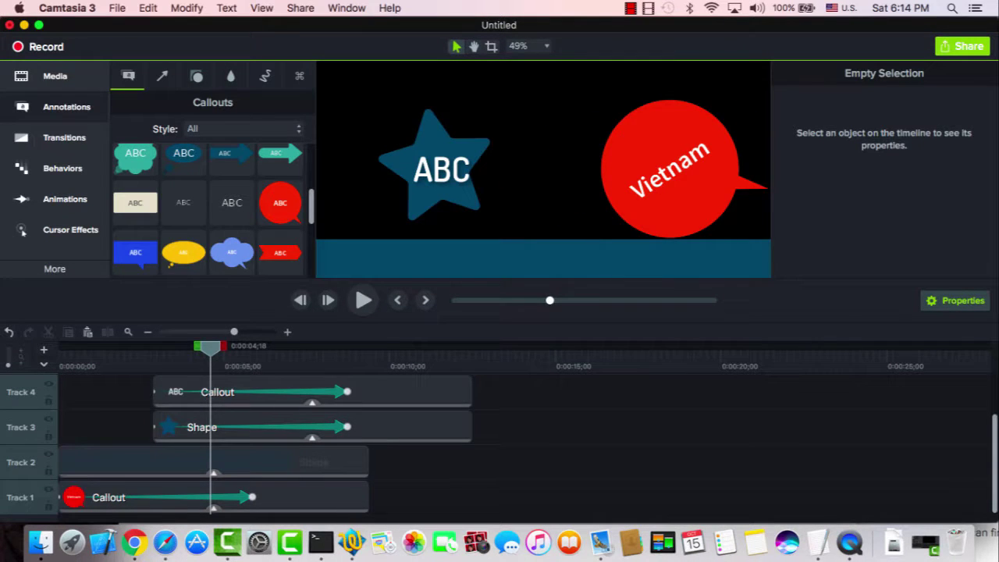
# Step: Play the rolling Vietnam callout and ABC star example from the start, and look through the shape library
pyautogui.moveTo(210, 348); pyautogui.dragTo(61, 348)
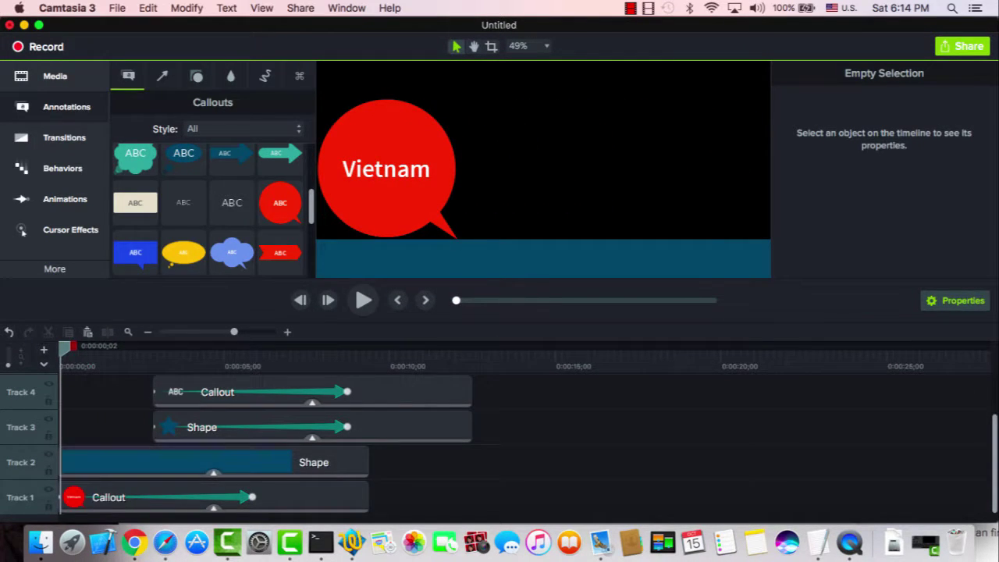
pyautogui.press('space')
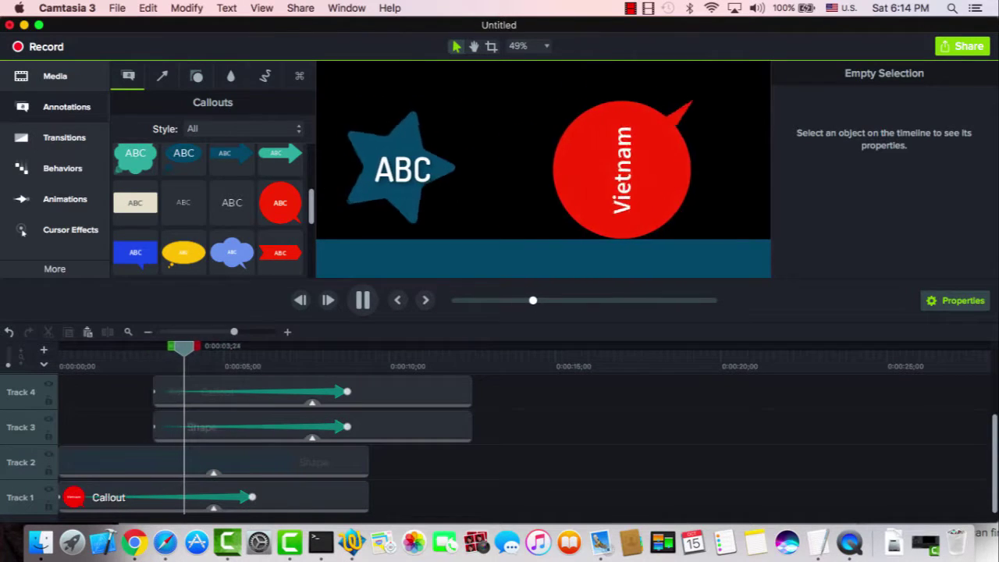
pyautogui.press('space')
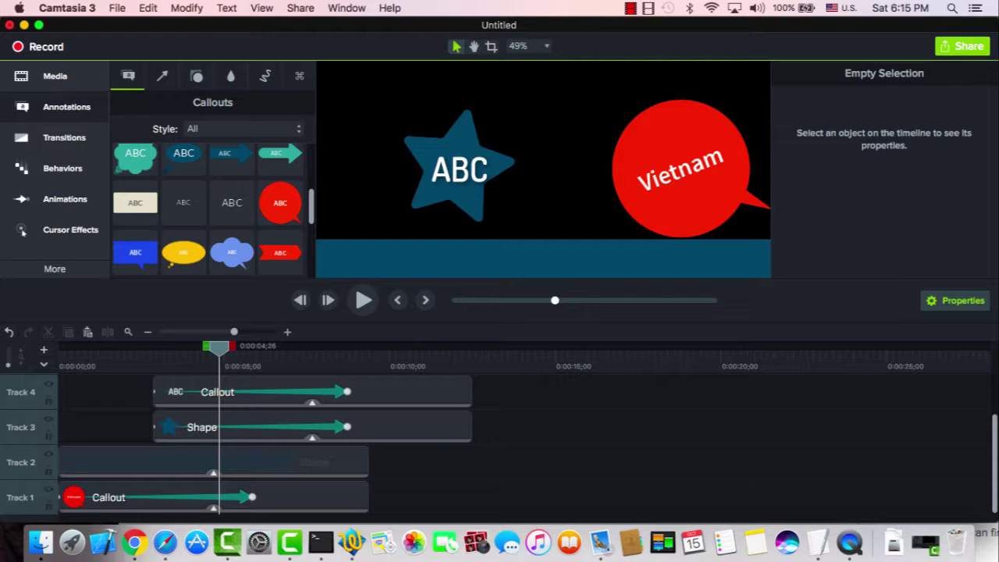
pyautogui.click(196, 76)
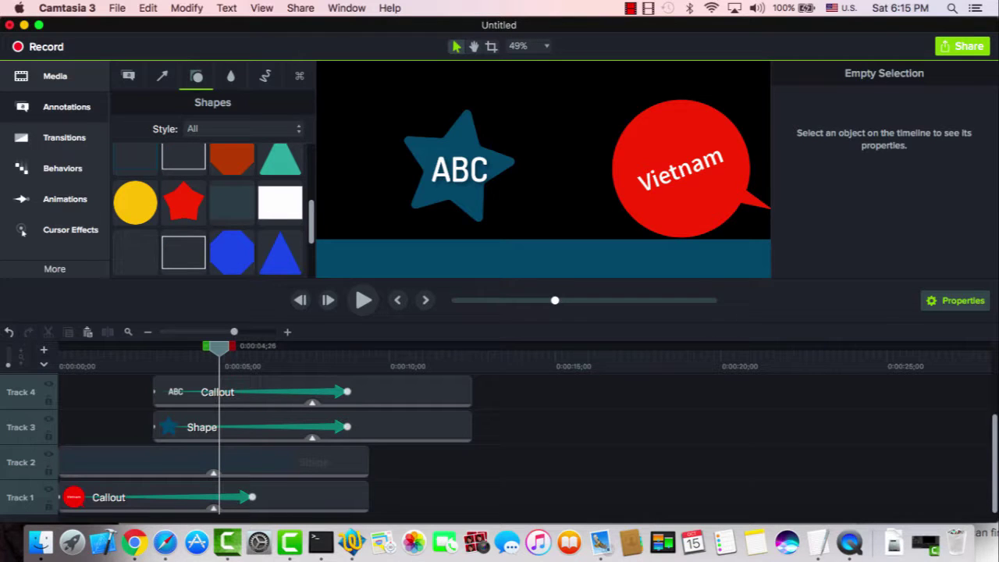
pyautogui.scroll(2, 212, 210)
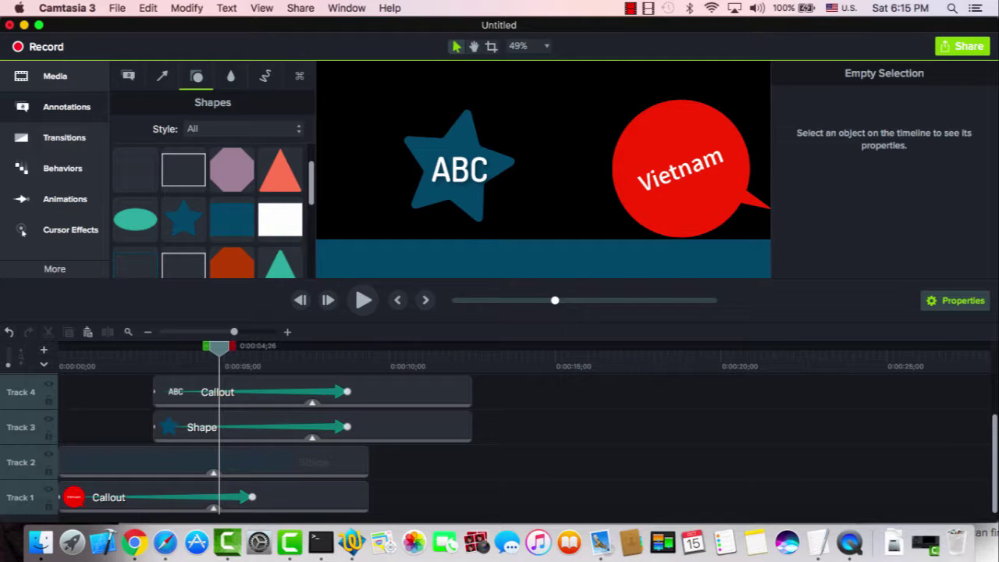
pyautogui.moveTo(219, 348); pyautogui.dragTo(64, 348)
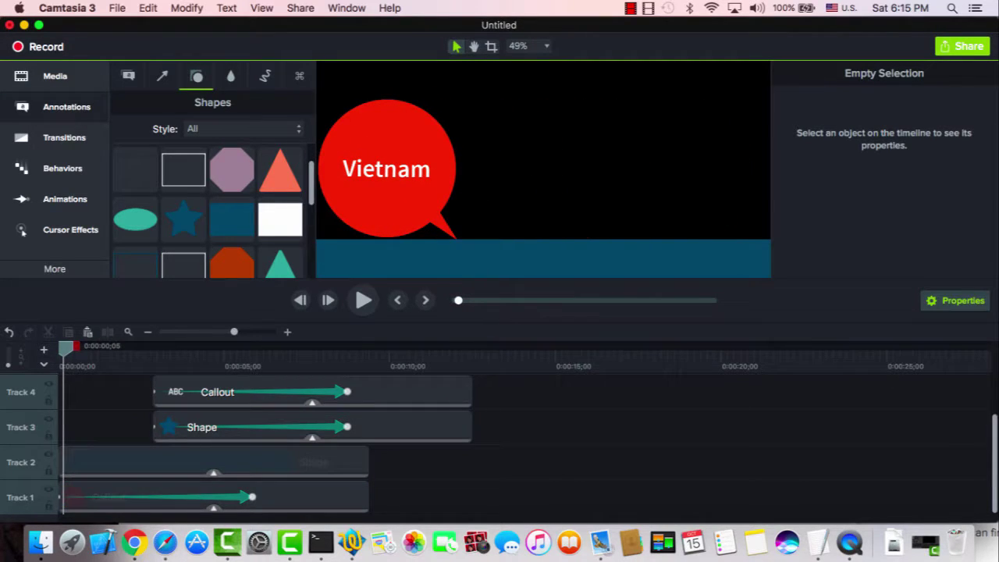
pyautogui.press('space')
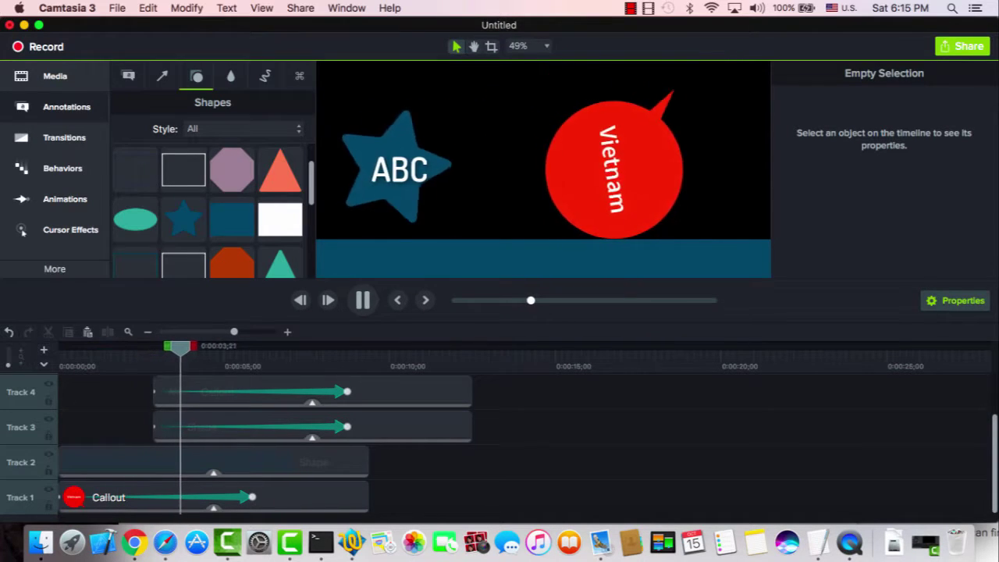
pyautogui.press('space')
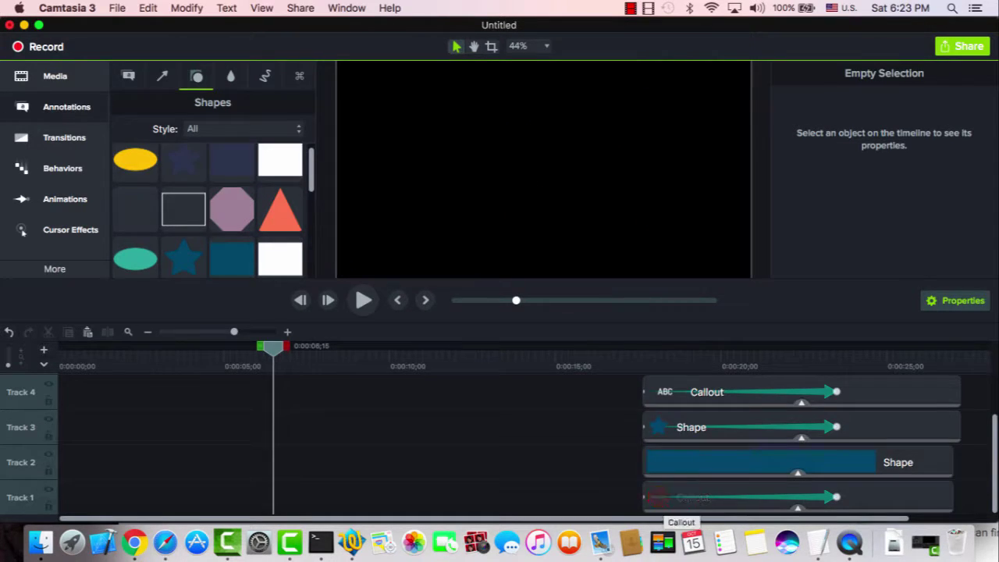
# Step: Place a red round speech-bubble callout at the start of Track 1 and extend its clip to about 10 seconds
pyautogui.click(60, 107)
pyautogui.click(60, 107)
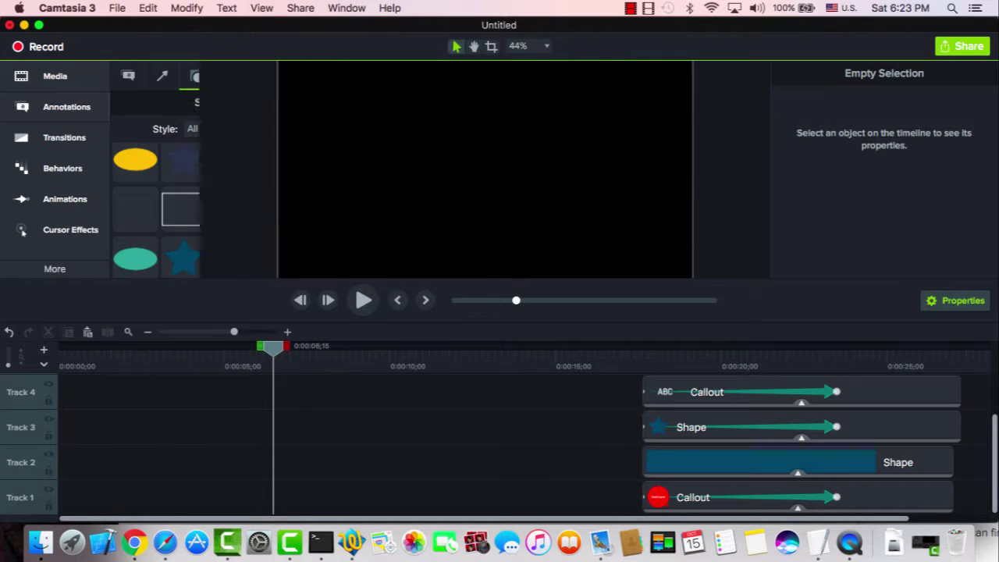
pyautogui.click(128, 75)
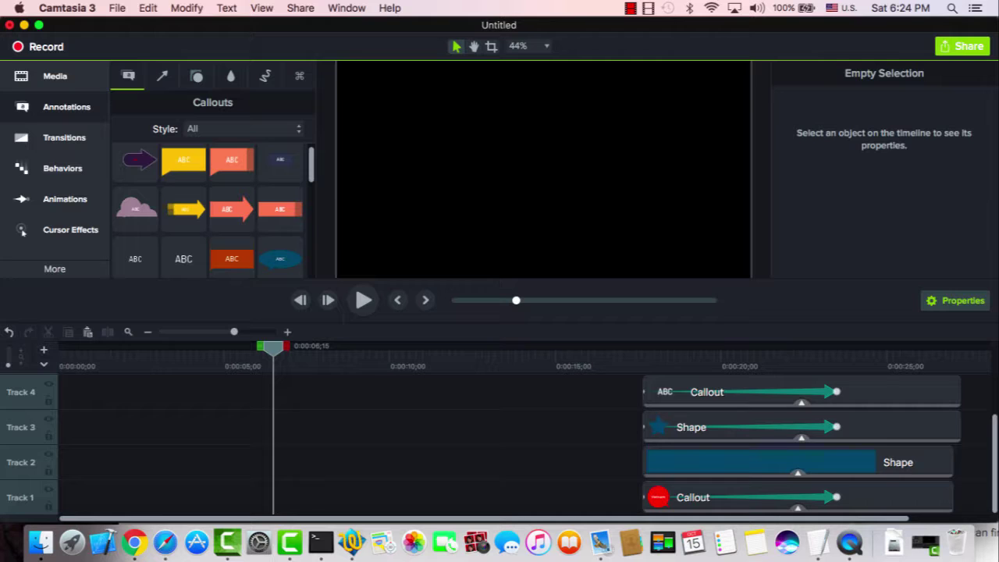
pyautogui.scroll(-4, 207, 209)
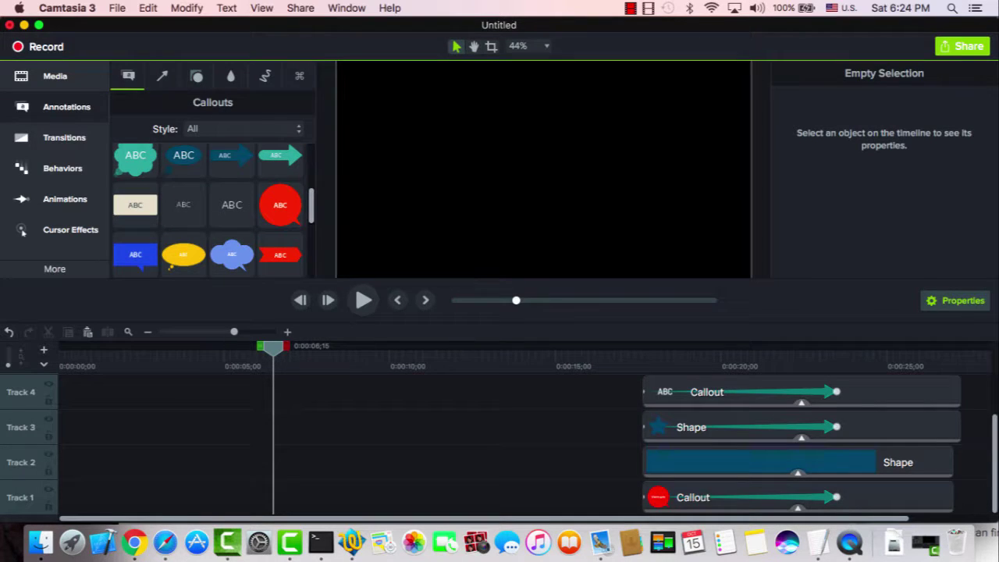
pyautogui.moveTo(280, 204); pyautogui.dragTo(67, 495)
pyautogui.moveTo(229, 499); pyautogui.dragTo(397, 500)
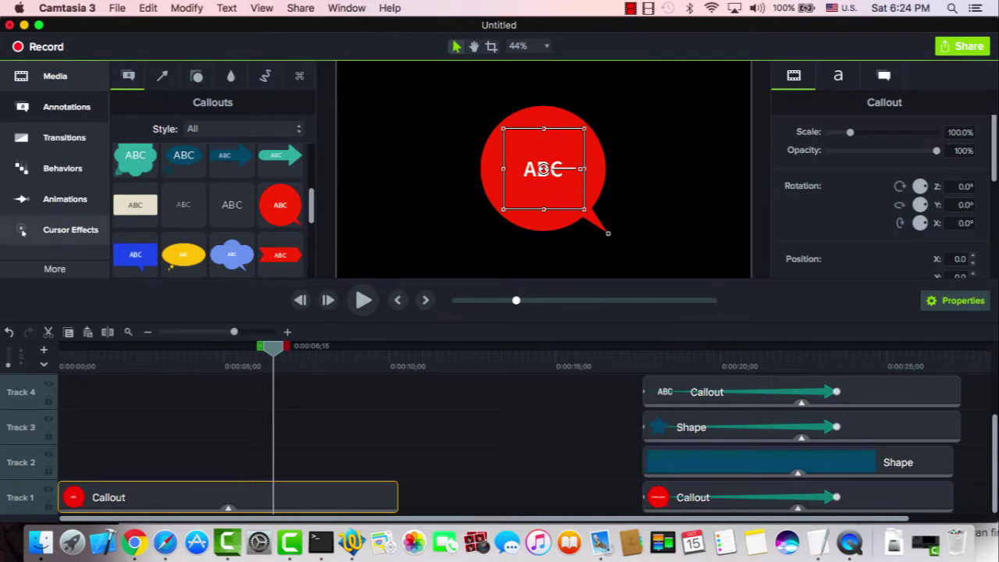
# Step: Give the red callout a Custom animation ending at 0:00:05;27 and set its starting position at the canvas's left side, X -440
pyautogui.click(64, 199)
pyautogui.moveTo(163, 117); pyautogui.dragTo(254, 497)
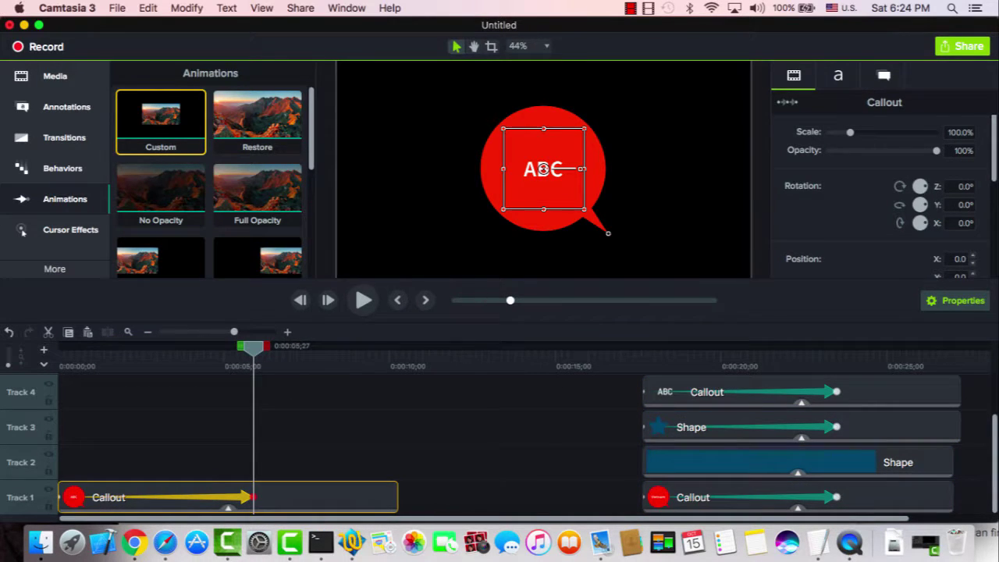
pyautogui.moveTo(254, 348); pyautogui.dragTo(69, 346)
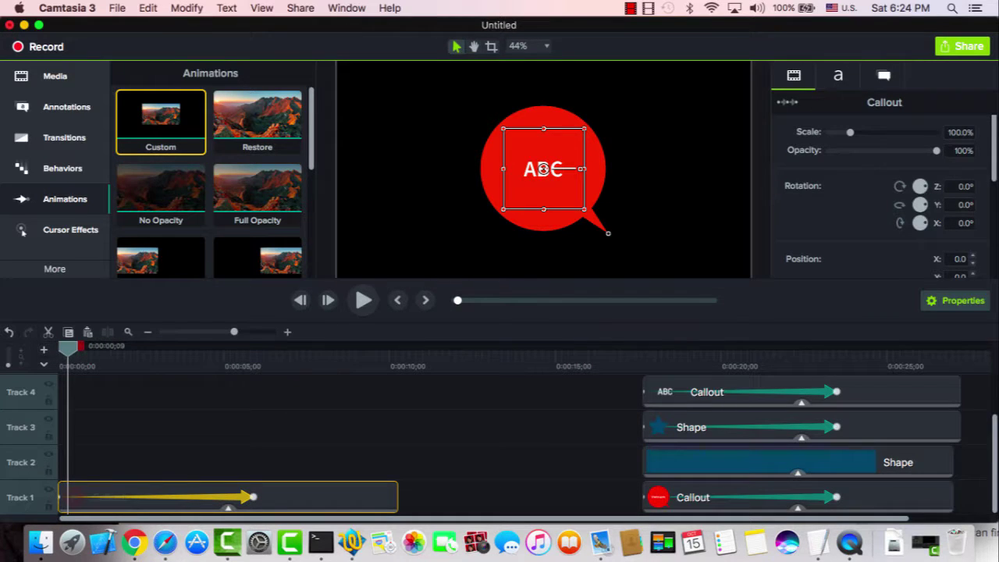
pyautogui.moveTo(544, 168); pyautogui.dragTo(401, 169)
# Step: At the end of its animation, move the callout to X 408 with a full clockwise turn, and play it back from the start
pyautogui.moveTo(68, 347); pyautogui.dragTo(254, 347)
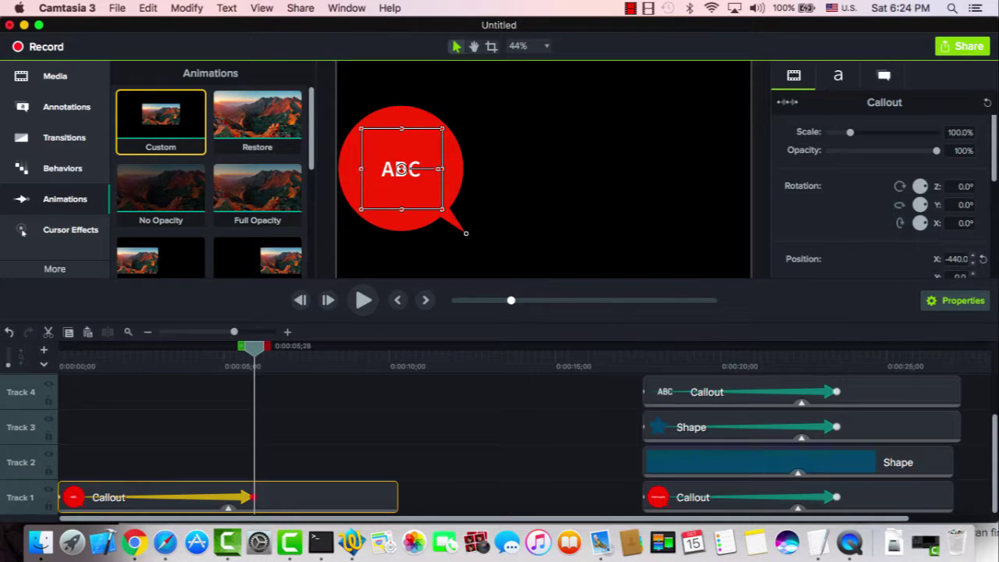
pyautogui.moveTo(402, 168); pyautogui.dragTo(675, 168)
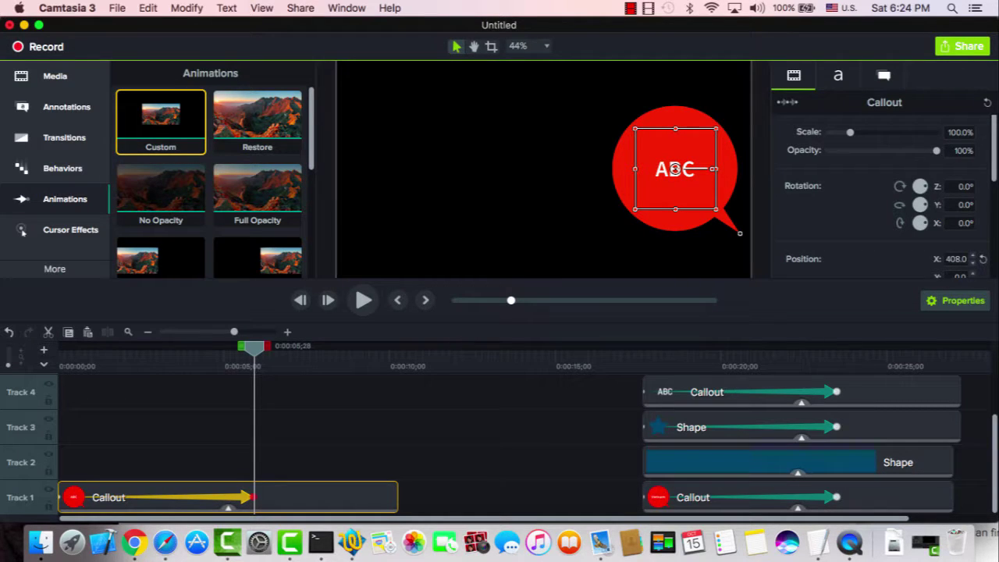
pyautogui.moveTo(712, 169)
pyautogui.mouseDown()
pyautogui.moveTo(689, 84)
pyautogui.moveTo(713, 169)
pyautogui.mouseUp()
pyautogui.moveTo(254, 348); pyautogui.dragTo(64, 348)
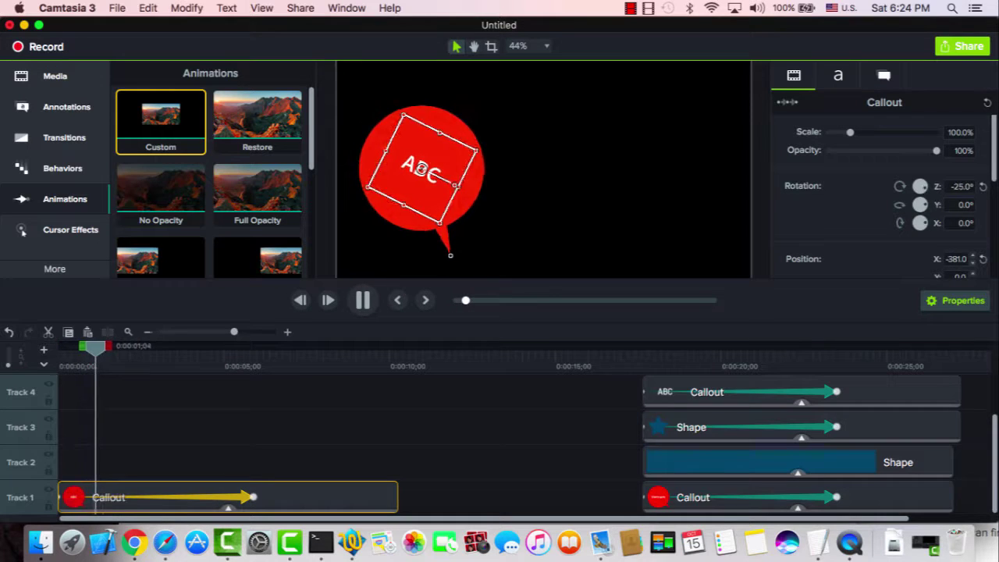
pyautogui.press('super+d')
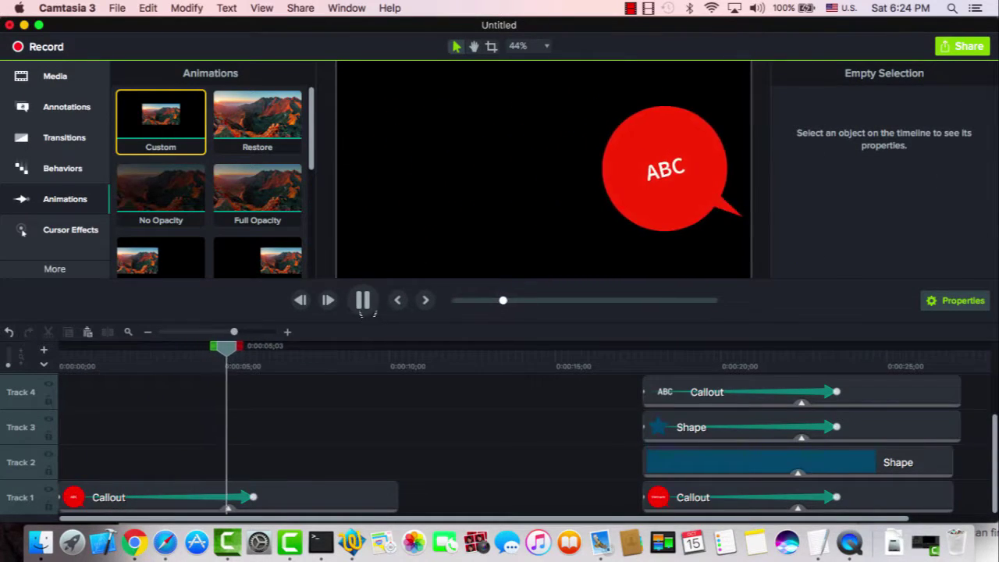
pyautogui.press('space')
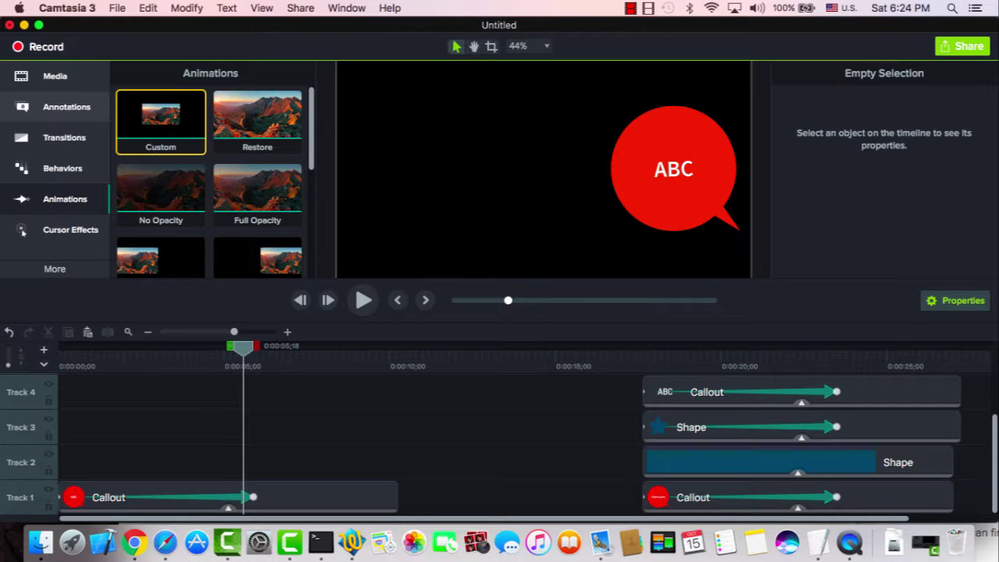
# Step: Place a dark blue rectangle at the start of Track 2 and extend its clip to match the callout's length below
pyautogui.click(67, 107)
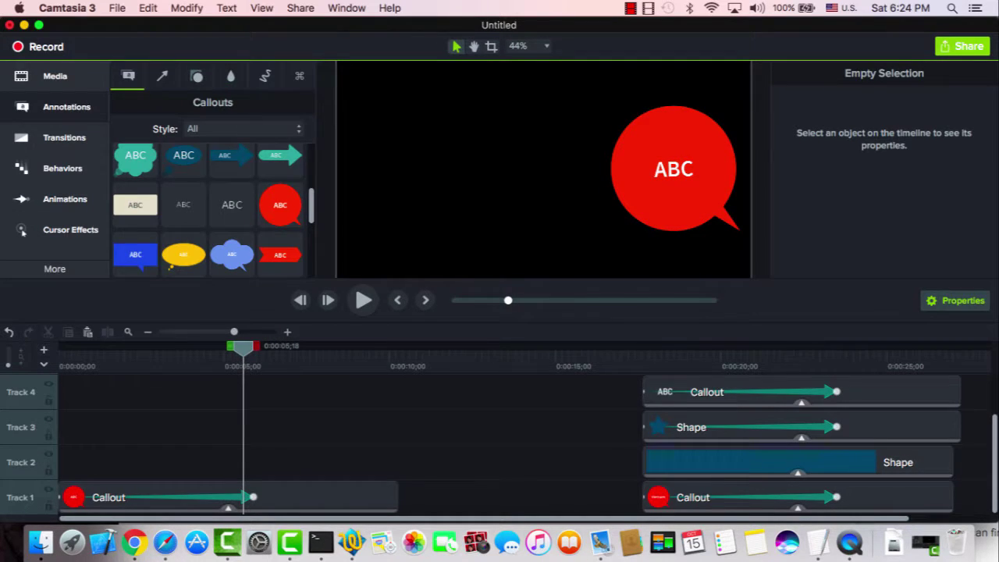
pyautogui.click(195, 75)
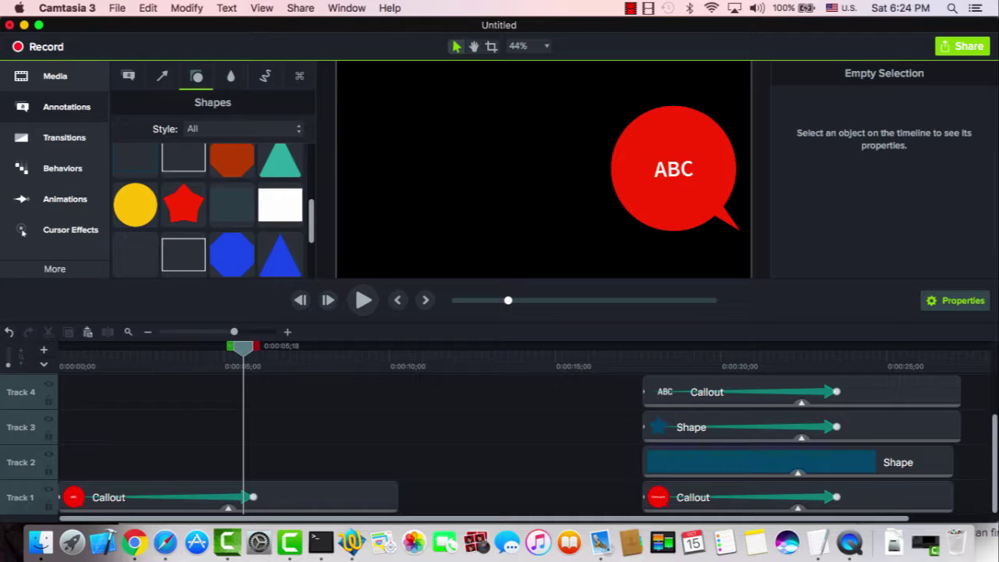
pyautogui.scroll(3, 212, 211)
pyautogui.moveTo(231, 195); pyautogui.dragTo(75, 468)
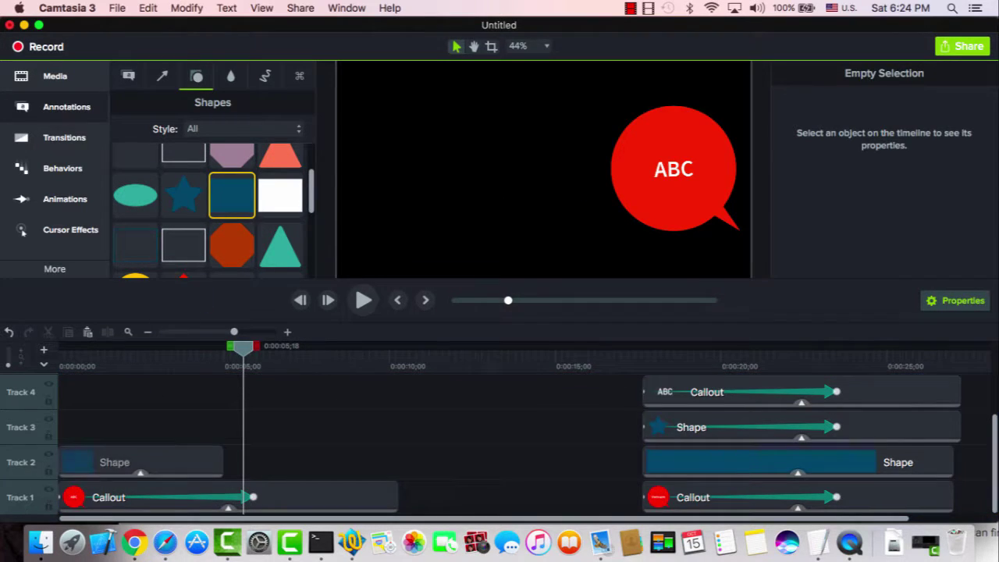
pyautogui.moveTo(227, 463); pyautogui.dragTo(398, 464)
# Step: Fit the blue rectangle beneath the callout as a floor reaching the canvas's left edge, and play back the rolling animation
pyautogui.moveTo(543, 169); pyautogui.dragTo(737, 255)
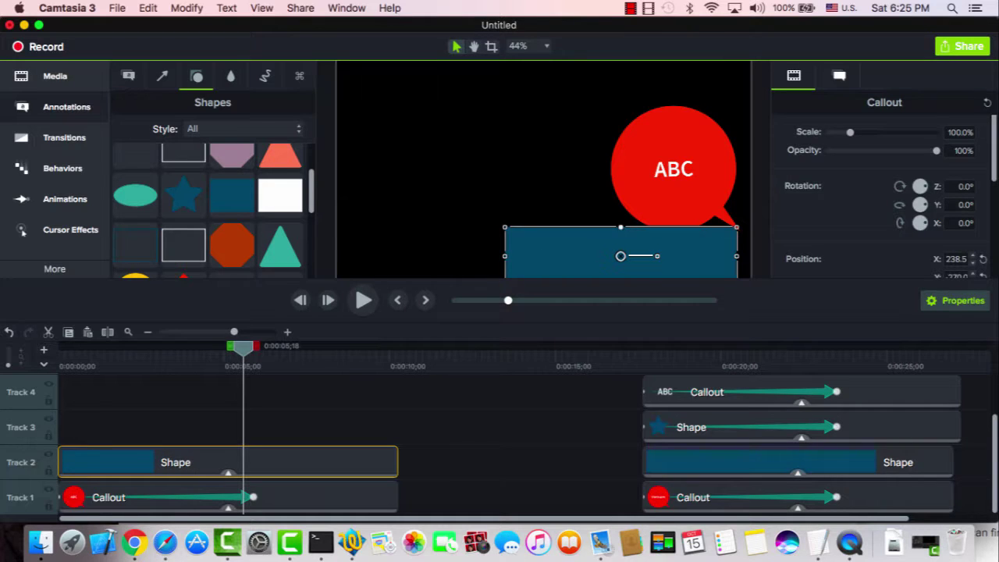
pyautogui.moveTo(621, 227); pyautogui.dragTo(620, 235)
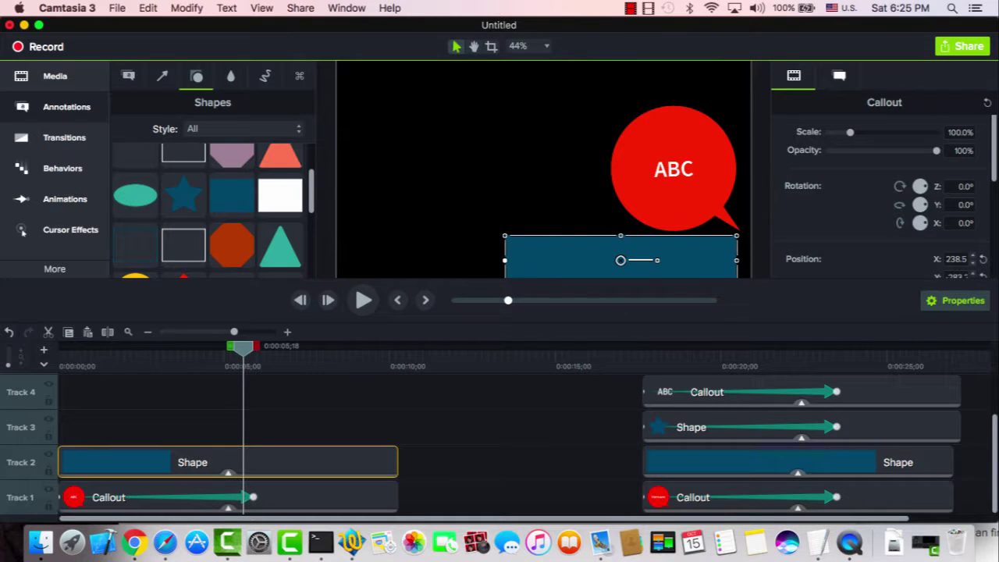
pyautogui.moveTo(504, 260); pyautogui.dragTo(337, 260)
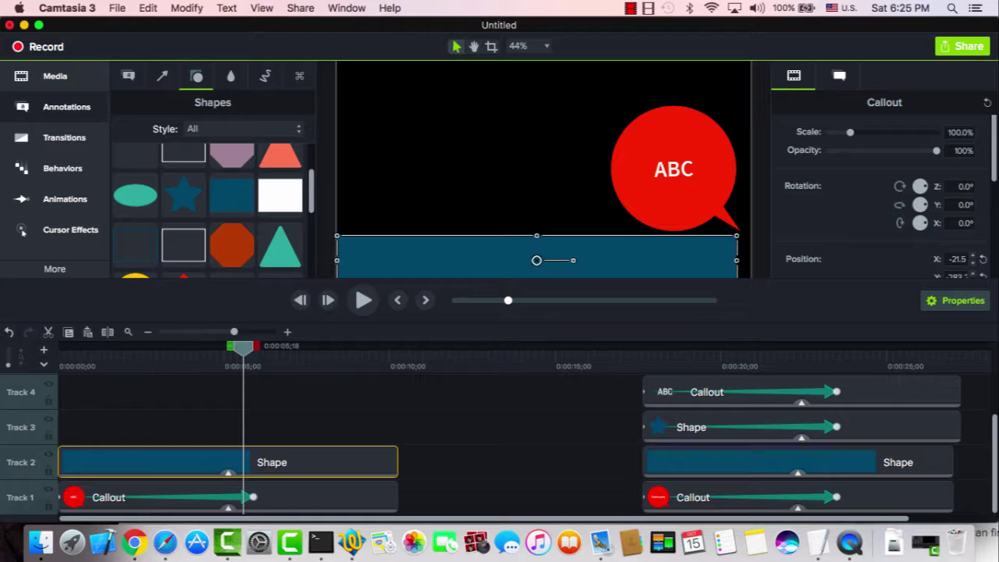
pyautogui.press('Home')
pyautogui.press('space')
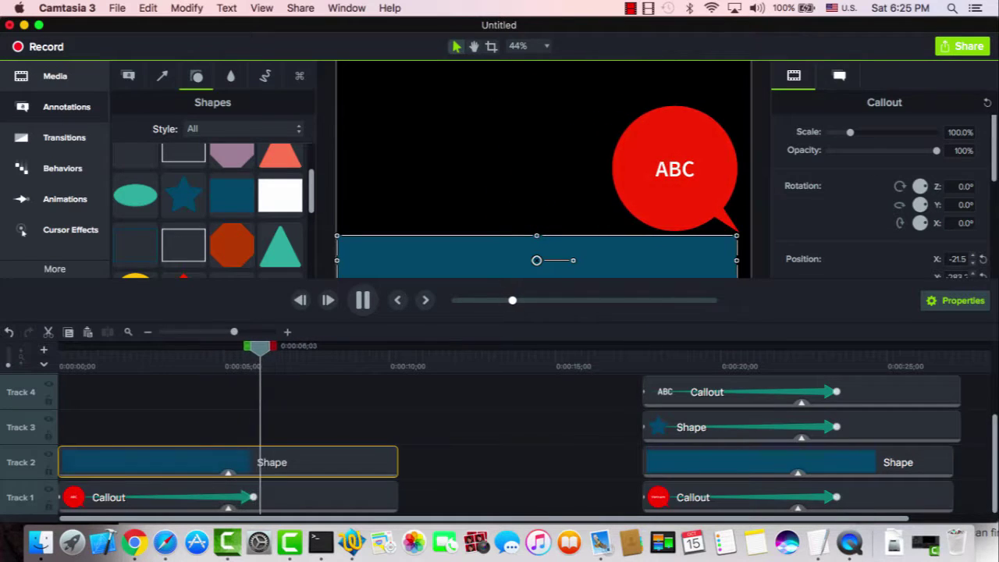
pyautogui.click(629, 8)
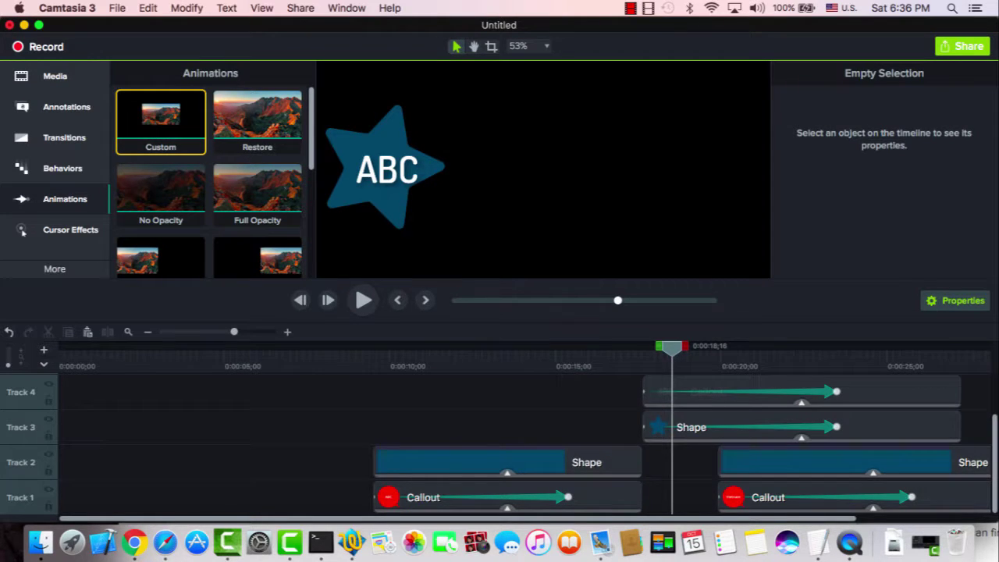
# Step: Place a dark blue star shape at the start of Track 3 and extend its clip to about 0:00:09;10
pyautogui.click(66, 107)
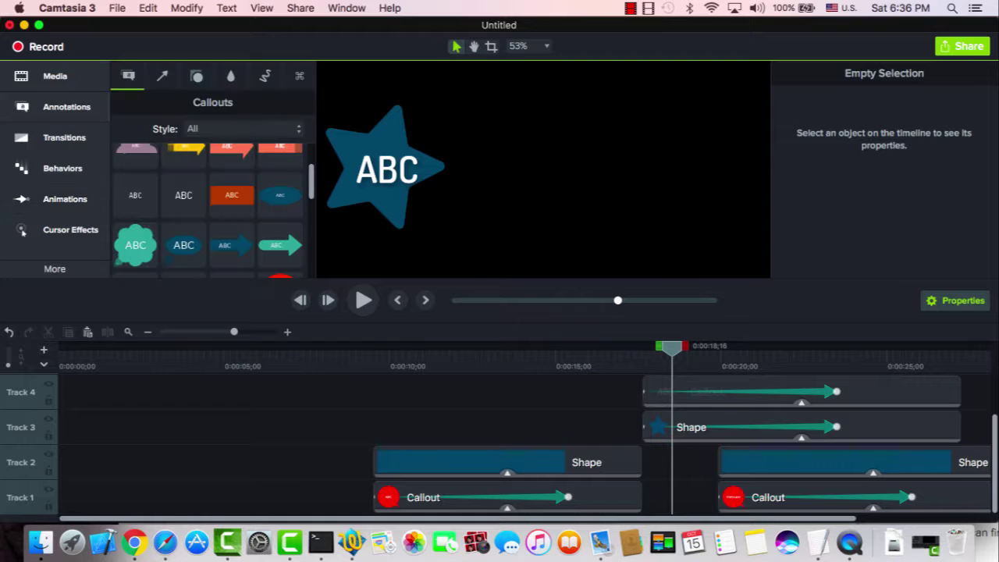
pyautogui.click(196, 76)
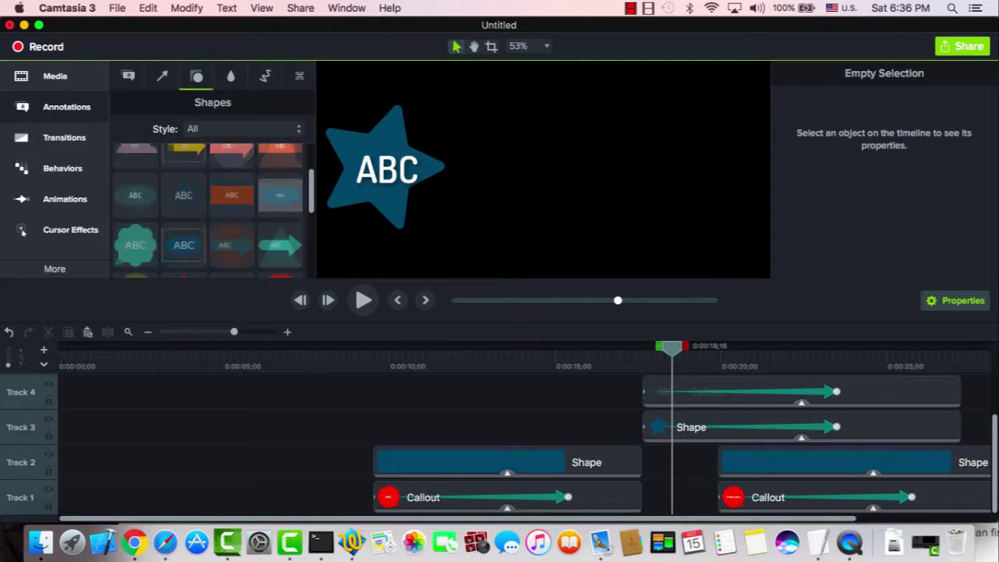
pyautogui.moveTo(183, 195); pyautogui.dragTo(62, 434)
pyautogui.moveTo(229, 433); pyautogui.dragTo(365, 433)
# Step: Place a plain ABC text callout at the start of Track 4 and extend its clip to 0:00:09;10, matching the star's clip
pyautogui.click(128, 76)
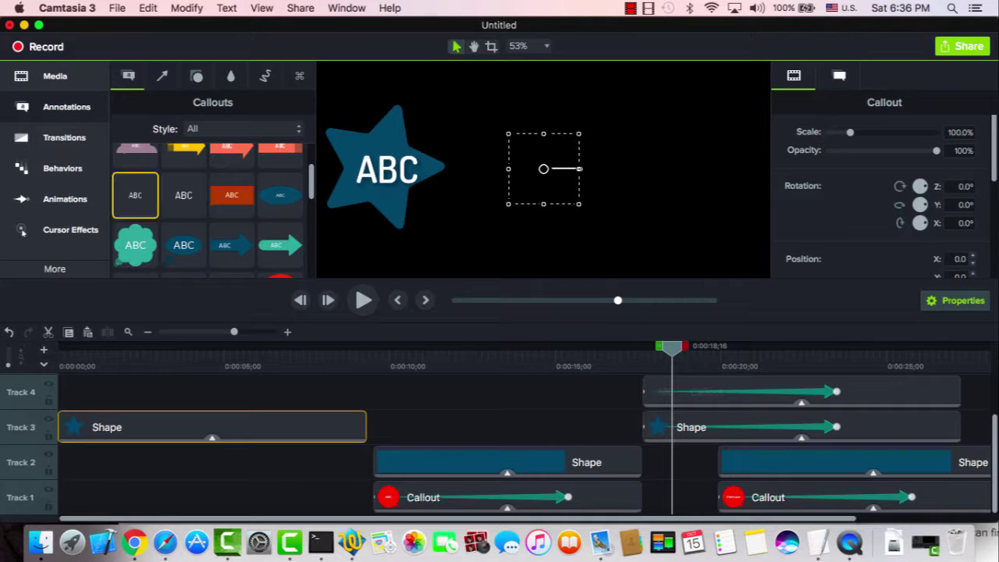
pyautogui.moveTo(135, 247); pyautogui.dragTo(125, 251)
pyautogui.moveTo(101, 385); pyautogui.dragTo(67, 403)
pyautogui.moveTo(222, 394); pyautogui.dragTo(366, 406)
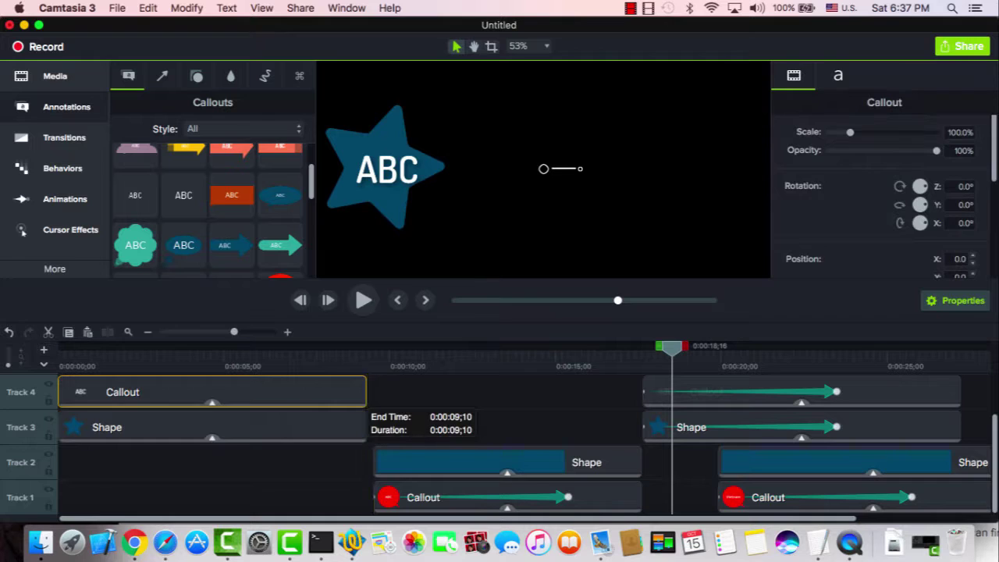
# Step: Enlarge the new blue star at the canvas centre to 201.8% scale, so it surrounds the ABC text
pyautogui.click(362, 425)
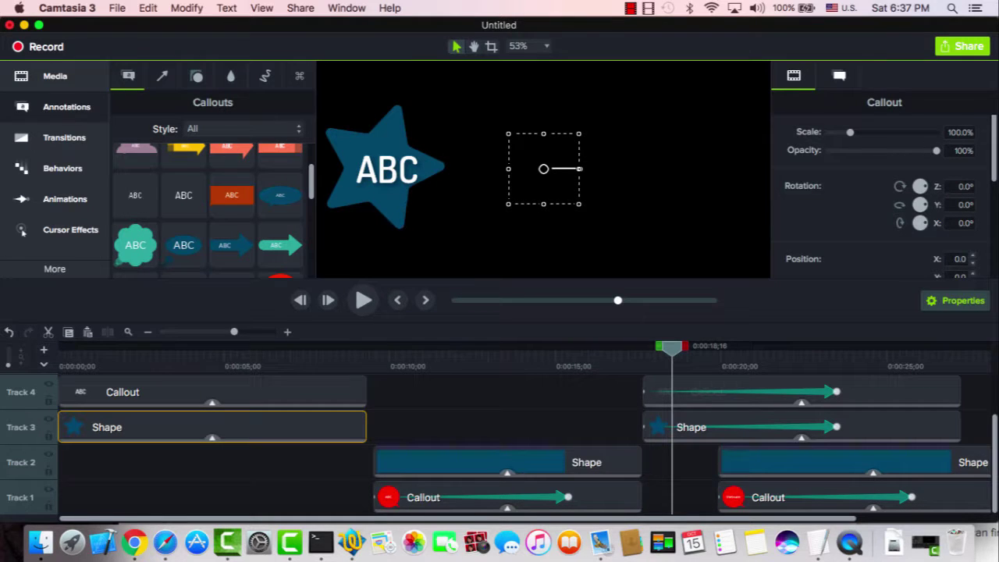
pyautogui.moveTo(671, 348); pyautogui.dragTo(113, 347)
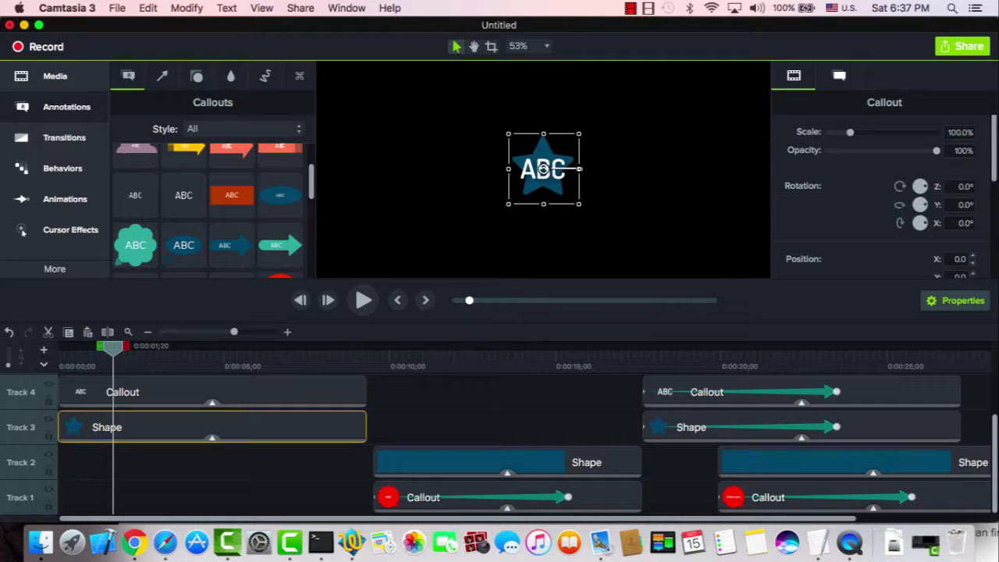
pyautogui.moveTo(578, 204); pyautogui.dragTo(614, 240)
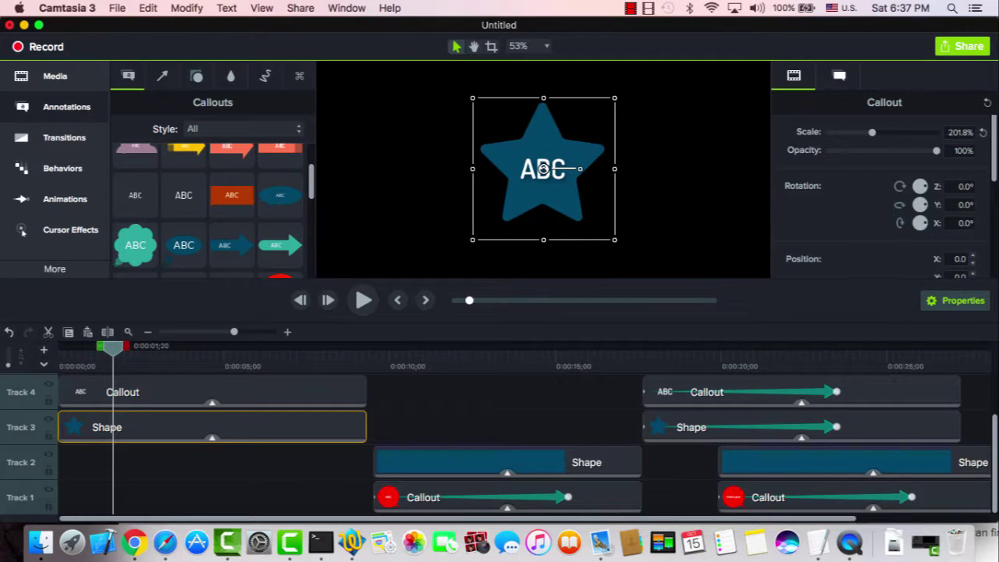
# Step: Give the star a Custom animation ending at 0:00:06;07 that moves it to X 381 with a full clockwise turn
pyautogui.click(65, 199)
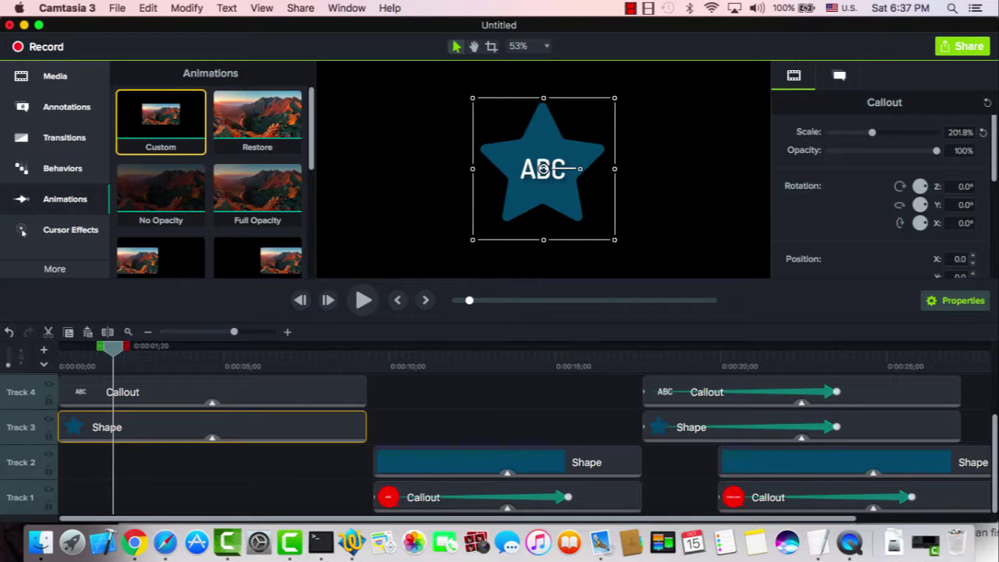
pyautogui.moveTo(164, 117); pyautogui.dragTo(264, 428)
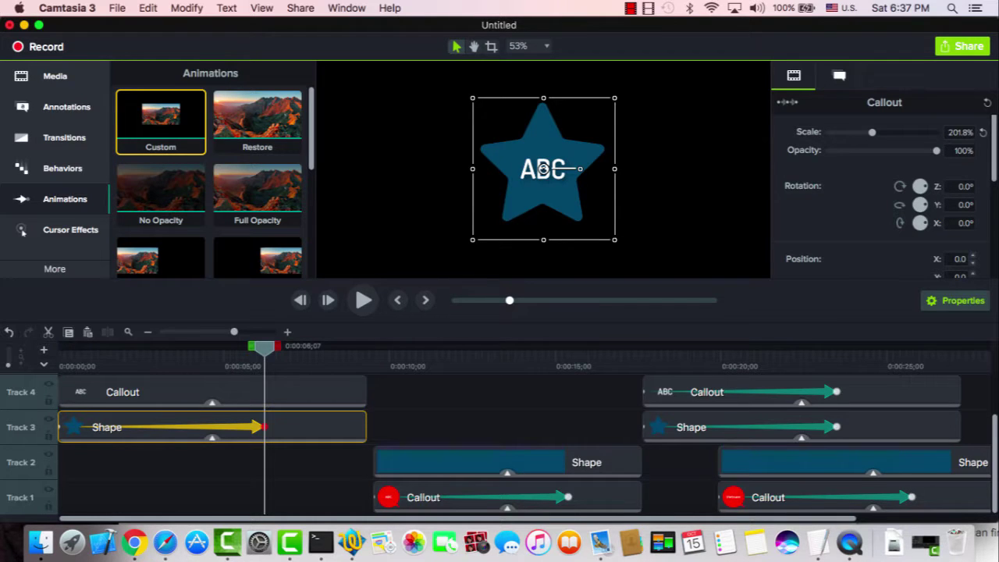
pyautogui.moveTo(543, 169); pyautogui.dragTo(729, 169)
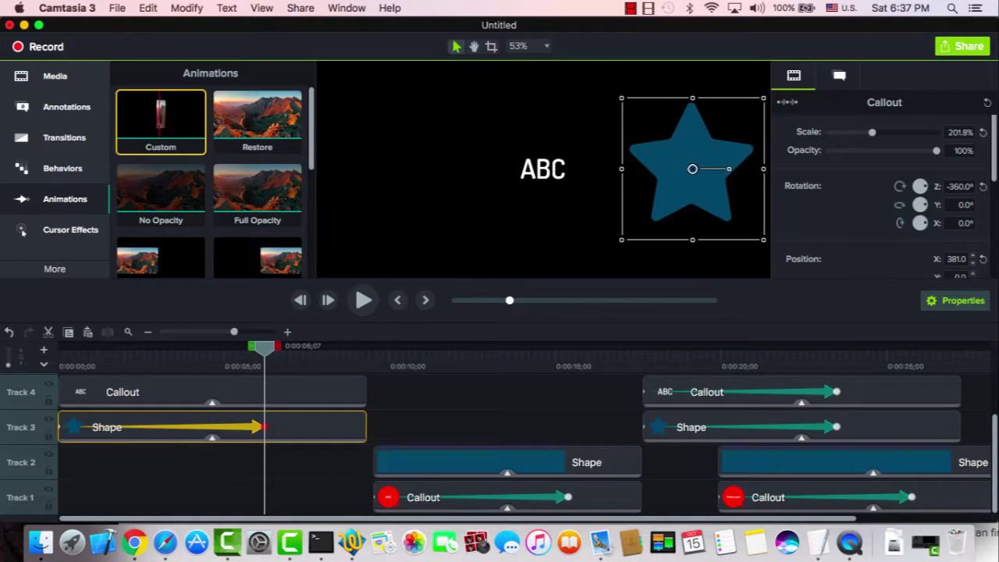
# Step: Give the ABC text a Custom animation ending at 0:00:06;07 that moves it onto the star at X 363
pyautogui.moveTo(160, 117)
pyautogui.mouseDown()
pyautogui.moveTo(109, 411)
pyautogui.moveTo(92, 397)
pyautogui.moveTo(264, 392)
pyautogui.mouseUp()
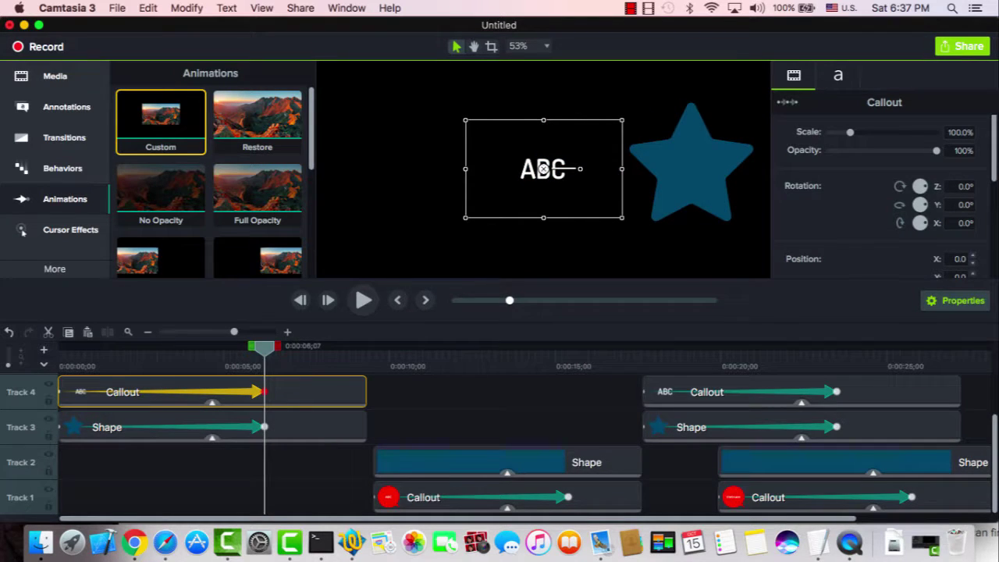
pyautogui.moveTo(543, 169); pyautogui.dragTo(685, 169)
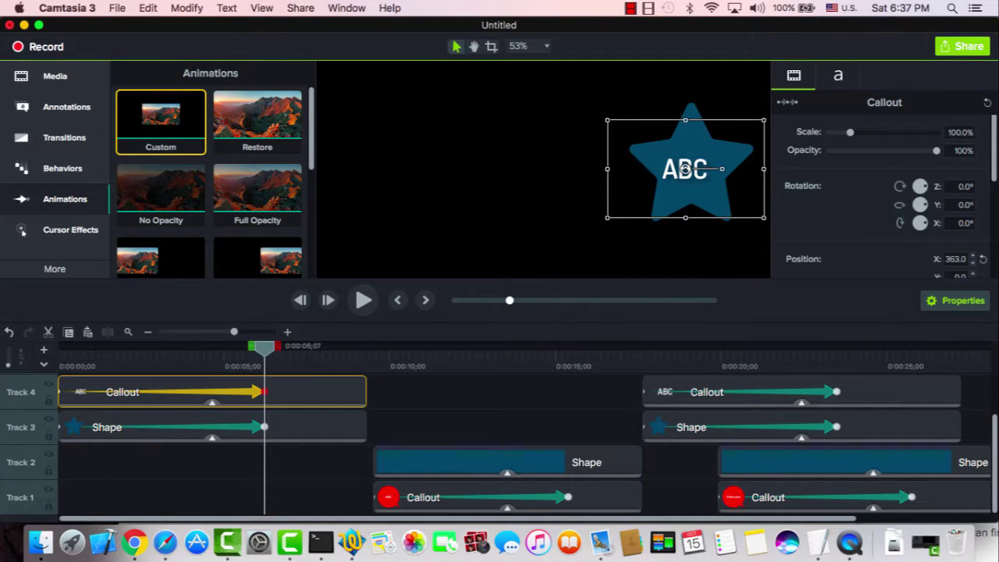
# Step: Set the starting positions of the ABC text to X -407 and the star to X -405, and play back the animation
pyautogui.moveTo(265, 348); pyautogui.dragTo(59, 347)
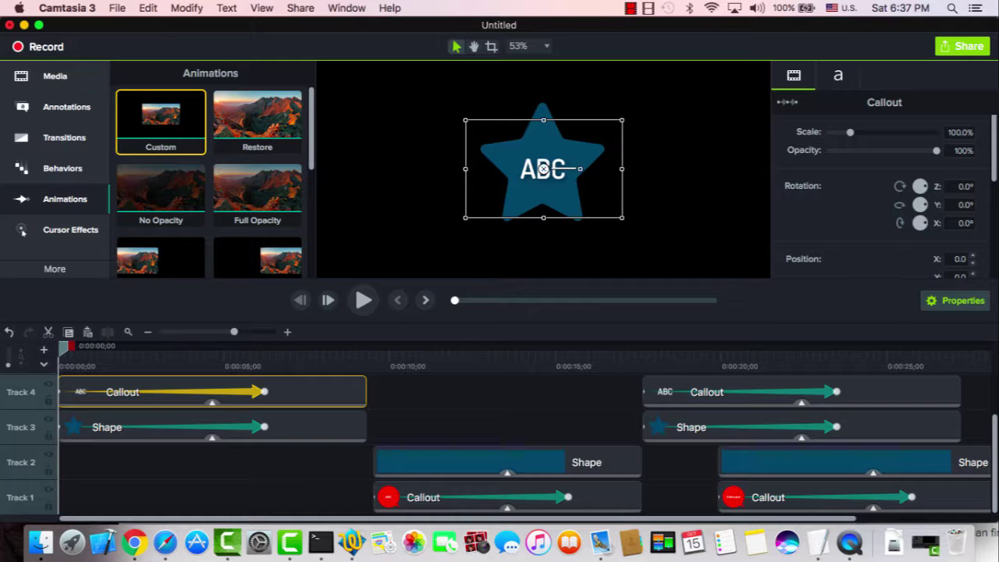
pyautogui.moveTo(543, 169); pyautogui.dragTo(384, 168)
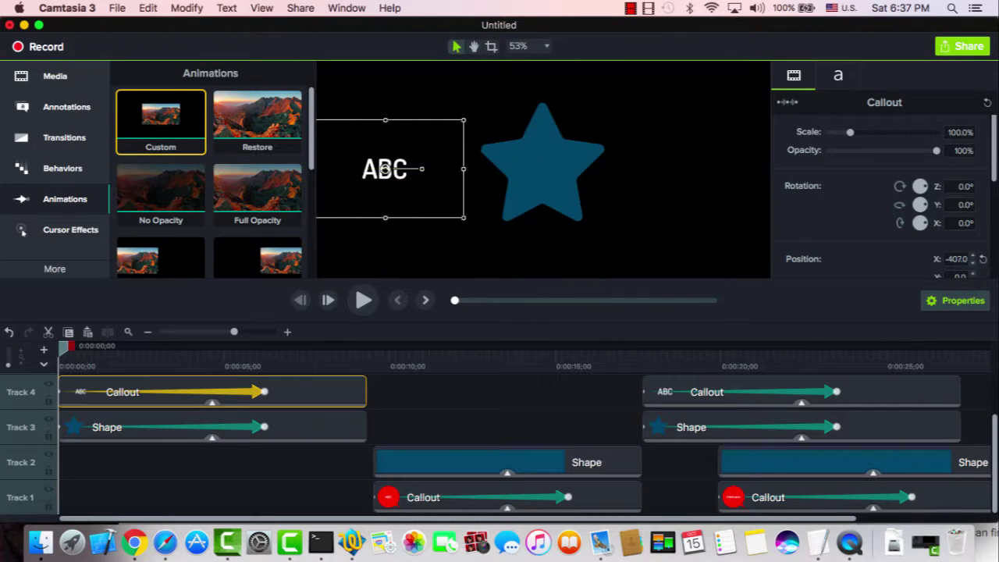
pyautogui.moveTo(543, 169); pyautogui.dragTo(385, 169)
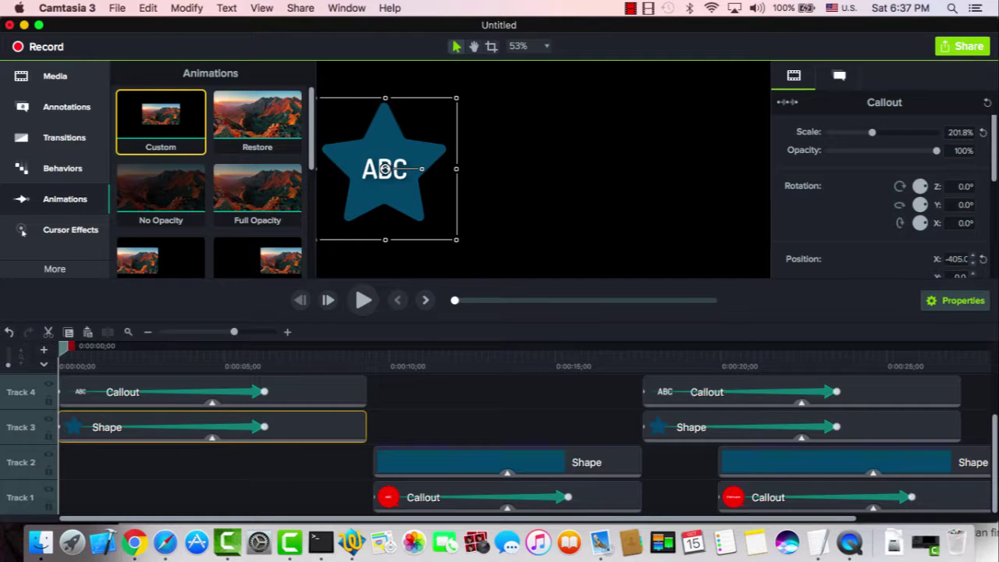
pyautogui.press('space')
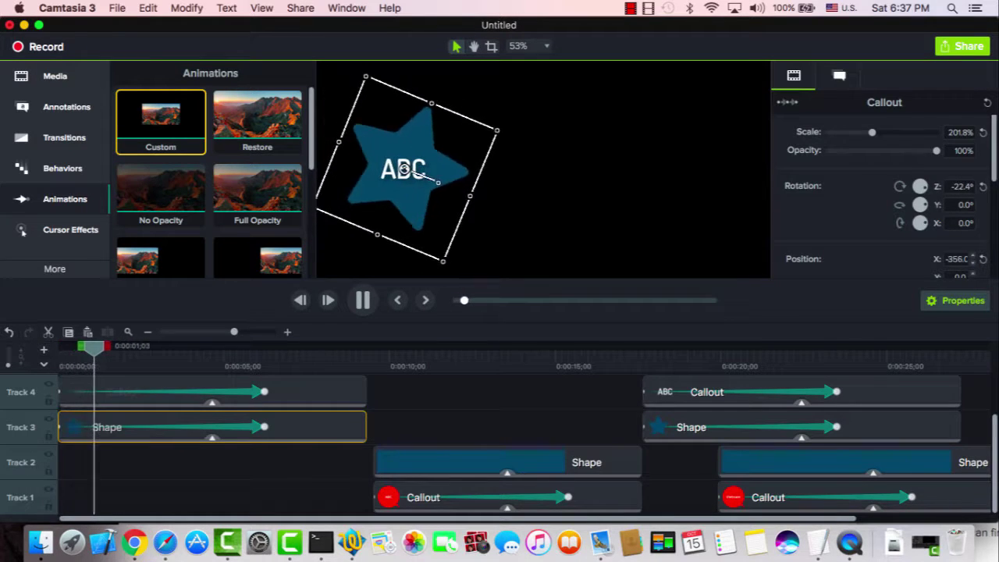
pyautogui.press('super+d')
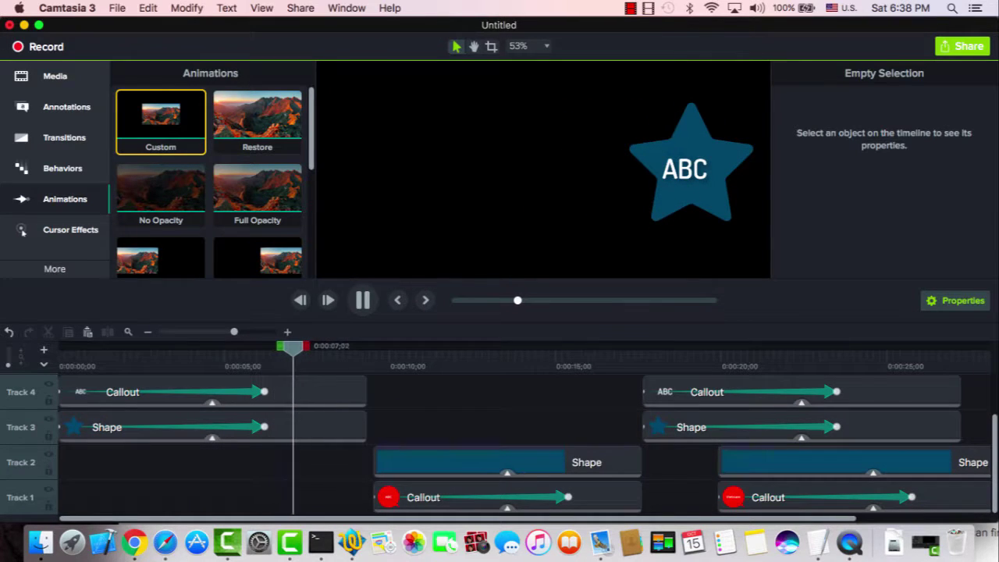
pyautogui.press('space')
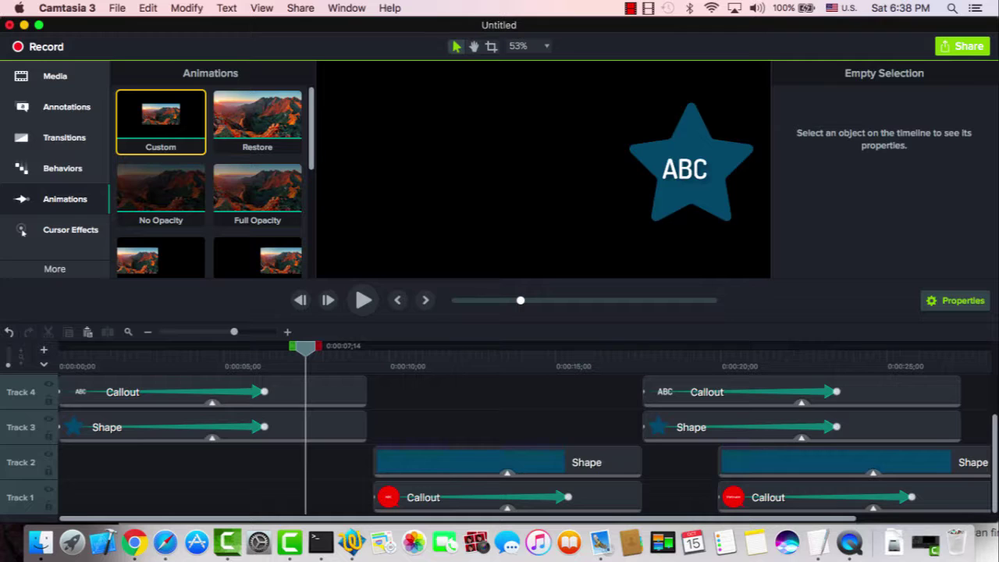
# Step: Add a full clockwise turn to the ABC text at the end of its animation and play it back from the start
pyautogui.click(265, 396)
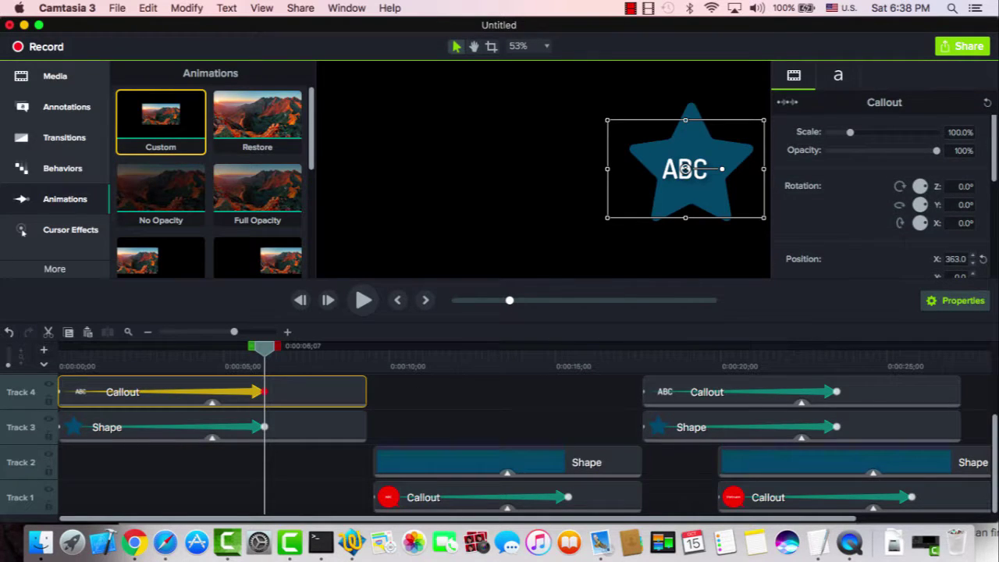
pyautogui.moveTo(722, 168)
pyautogui.mouseDown()
pyautogui.moveTo(320, 168)
pyautogui.moveTo(706, 203)
pyautogui.moveTo(722, 160)
pyautogui.moveTo(681, 134)
pyautogui.moveTo(733, 186)
pyautogui.moveTo(722, 168)
pyautogui.mouseUp()
pyautogui.moveTo(265, 348); pyautogui.dragTo(59, 348)
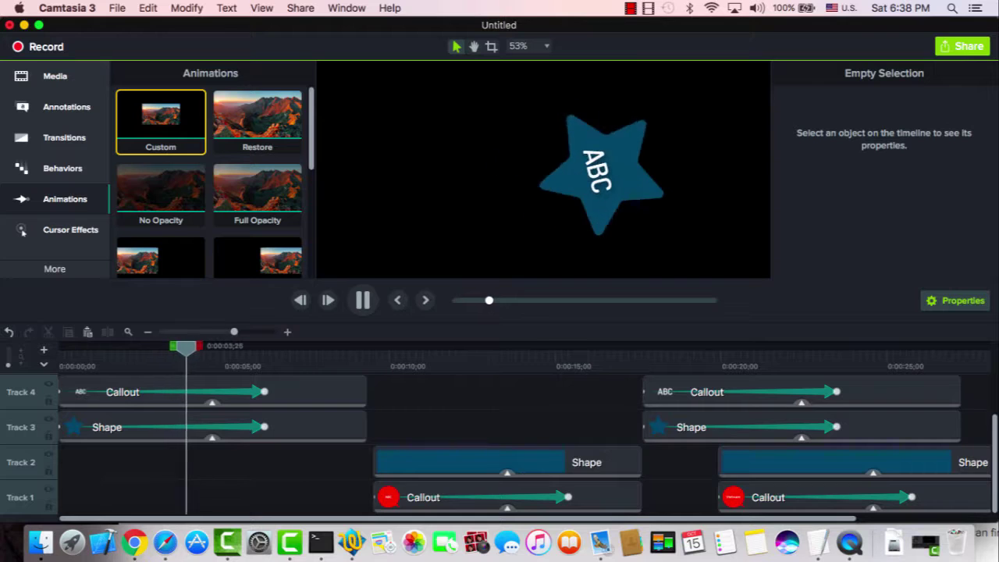
pyautogui.press('space')
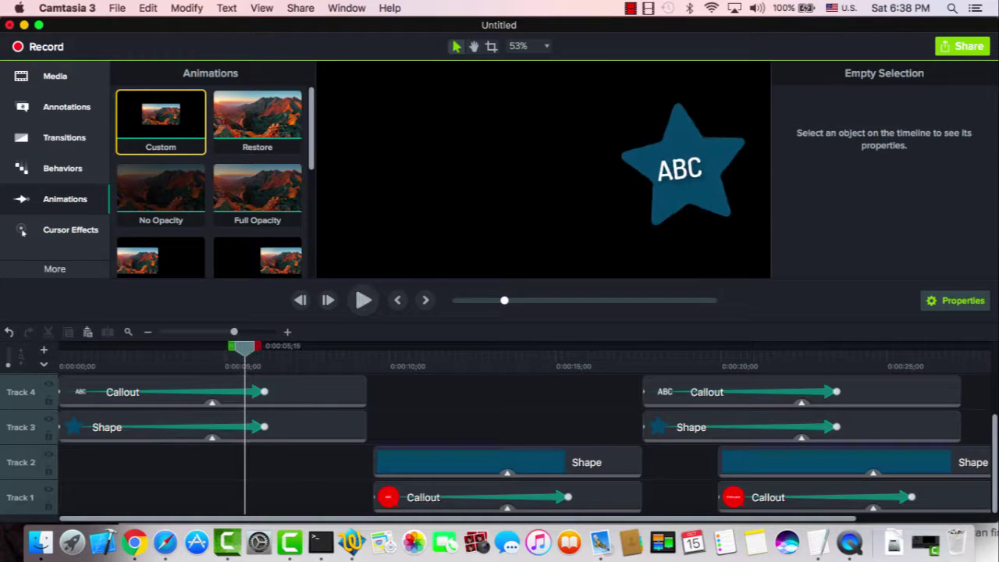
# Step: Move the last blue rectangle clip on Track 2 to the start of the timeline as the star's floor, and play it back
pyautogui.moveTo(835, 462); pyautogui.dragTo(178, 462)
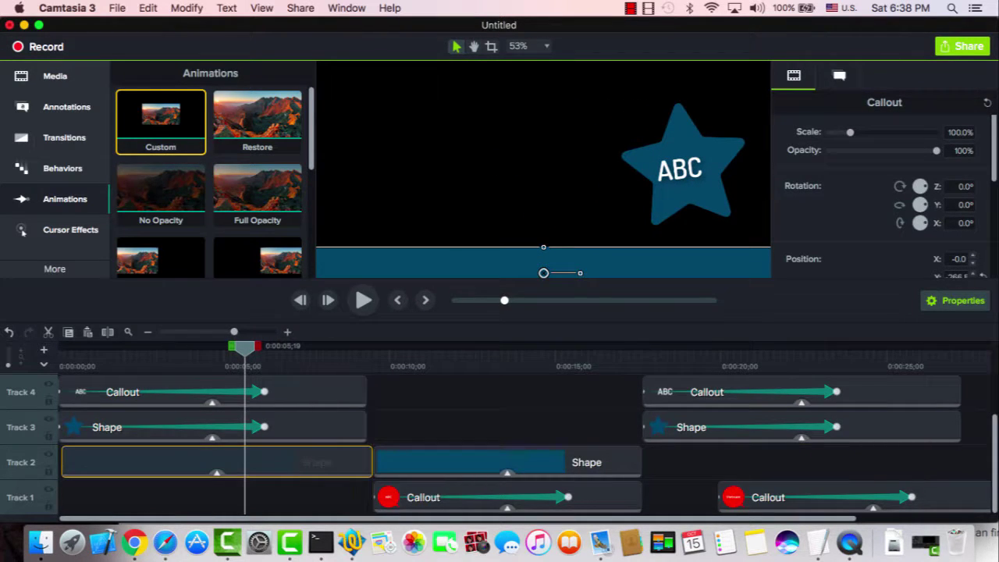
pyautogui.press('Home')
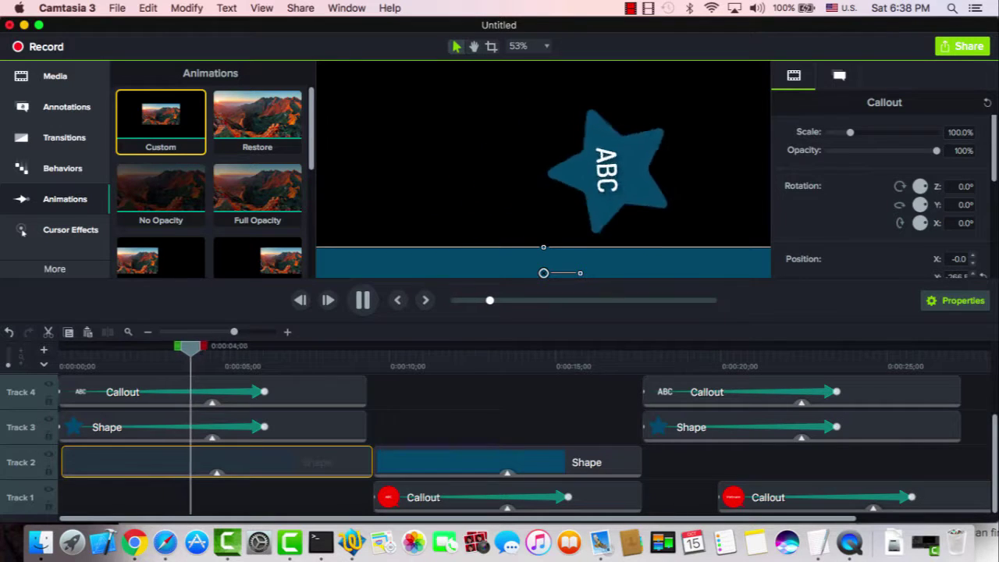
pyautogui.click(629, 8)
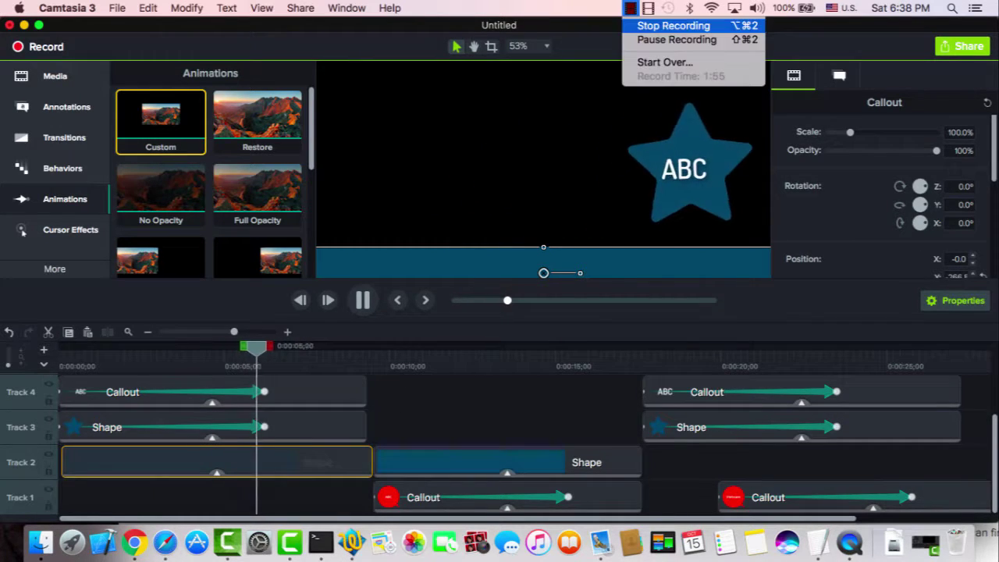
pyautogui.click(674, 26)
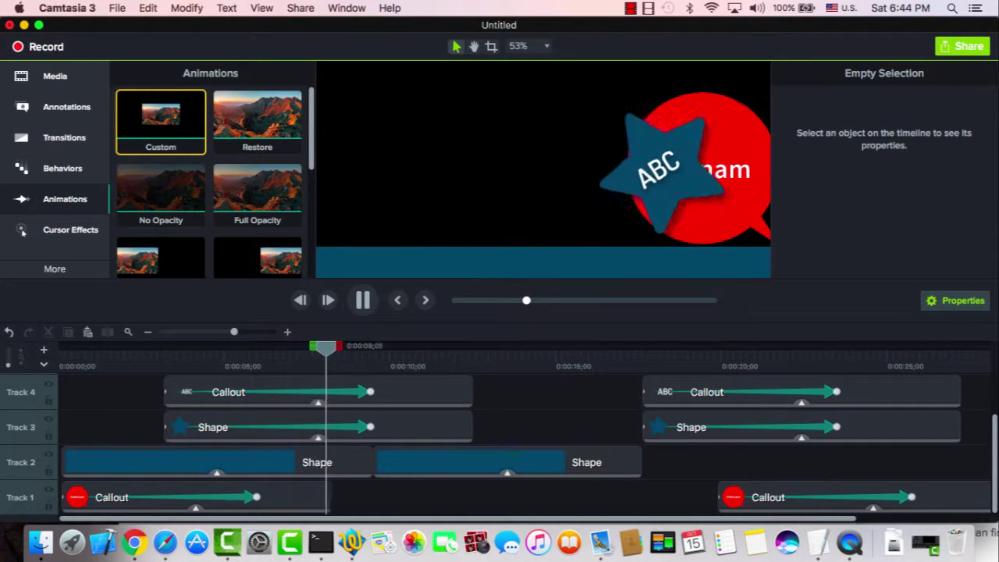
# Step: Set the red Vietnam callout's fill to yellow at the end of its Track 1 animation and play it back from the start
pyautogui.press('space')
pyautogui.moveTo(330, 348); pyautogui.dragTo(239, 347)
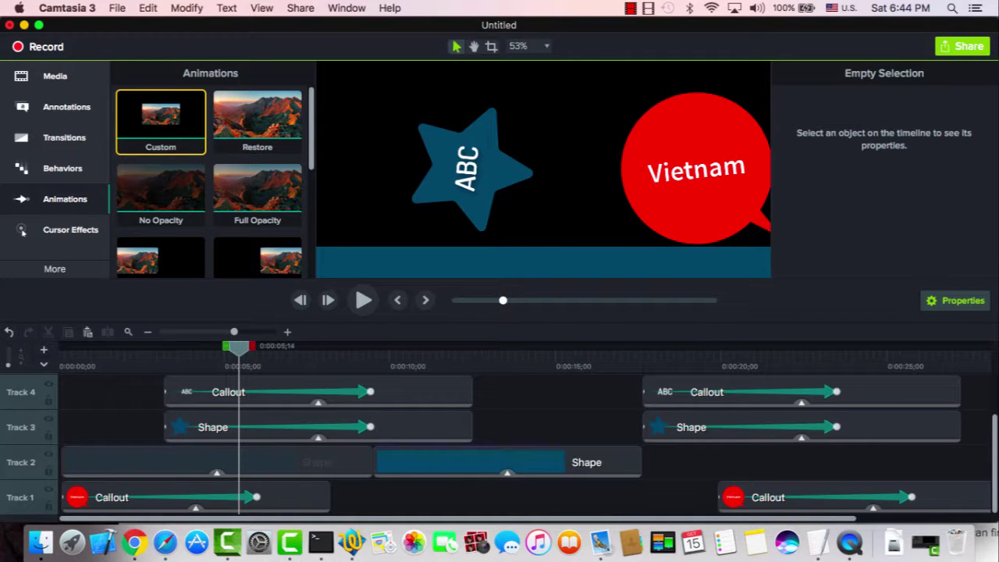
pyautogui.click(256, 498)
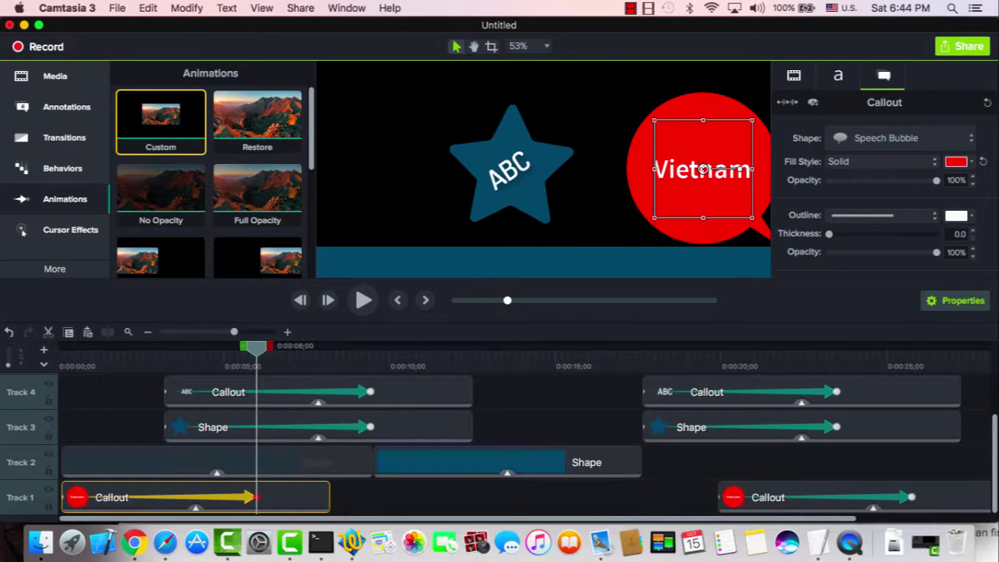
pyautogui.click(956, 162)
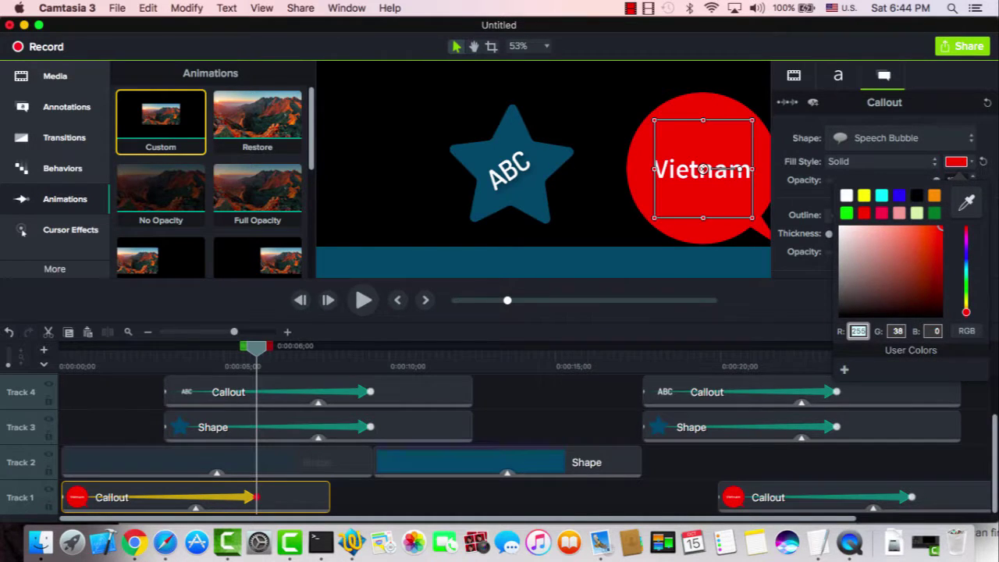
pyautogui.click(863, 195)
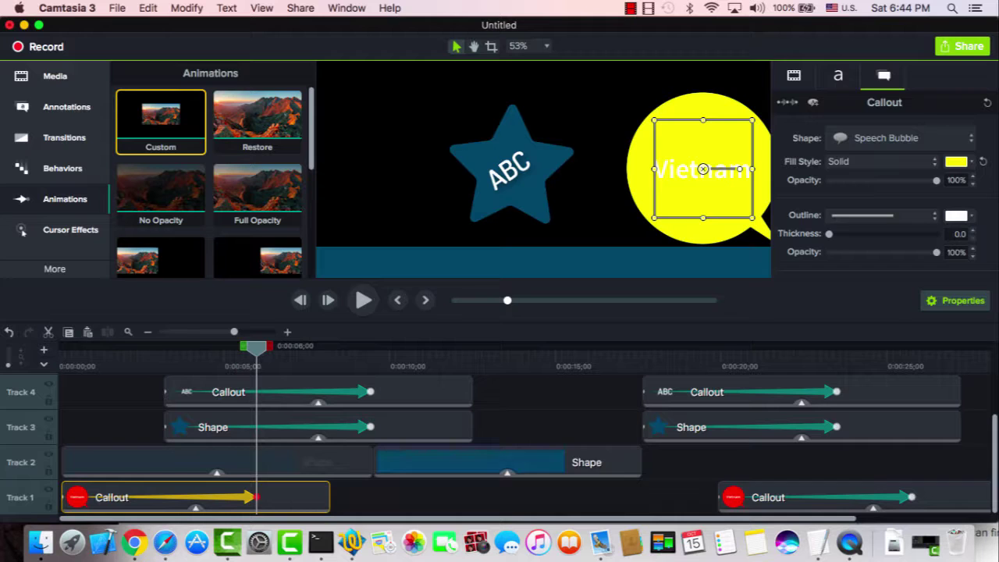
pyautogui.press('super+d')
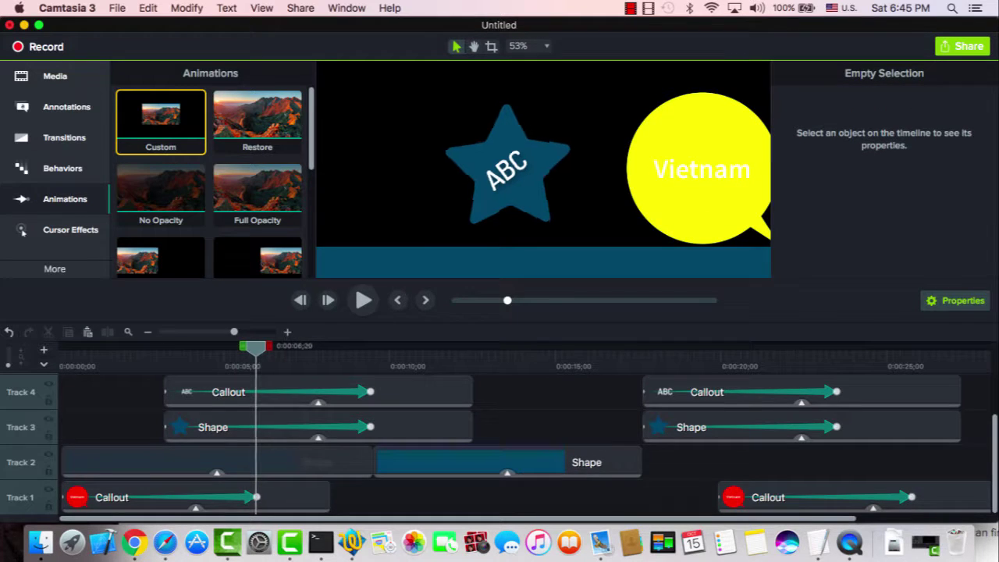
pyautogui.moveTo(256, 348); pyautogui.dragTo(65, 348)
pyautogui.press('space')
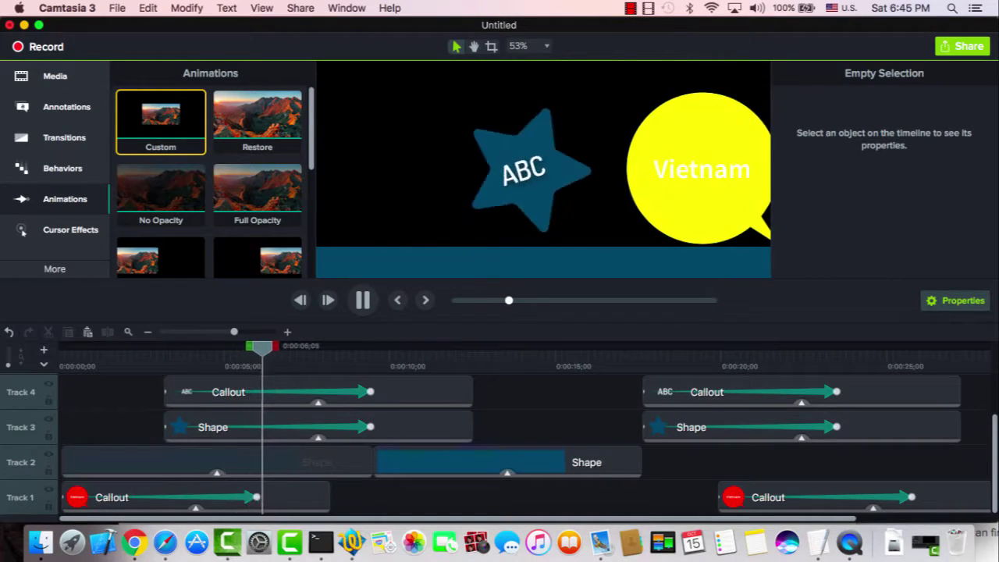
pyautogui.press('space')
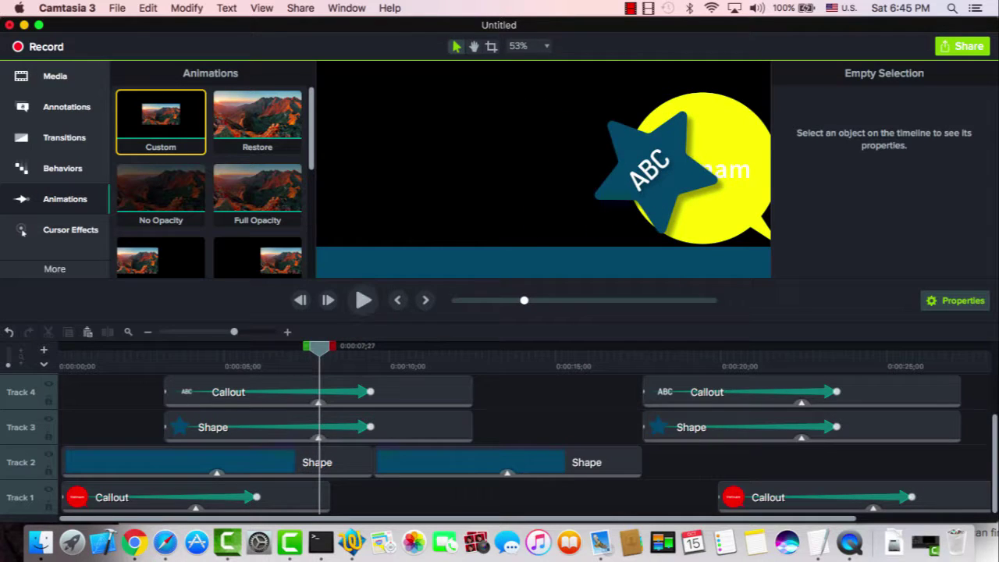
# Step: Reduce the Vietnam callout's scale to 68.9% at the end of its animation
pyautogui.moveTo(319, 348); pyautogui.dragTo(256, 346)
pyautogui.click(256, 497)
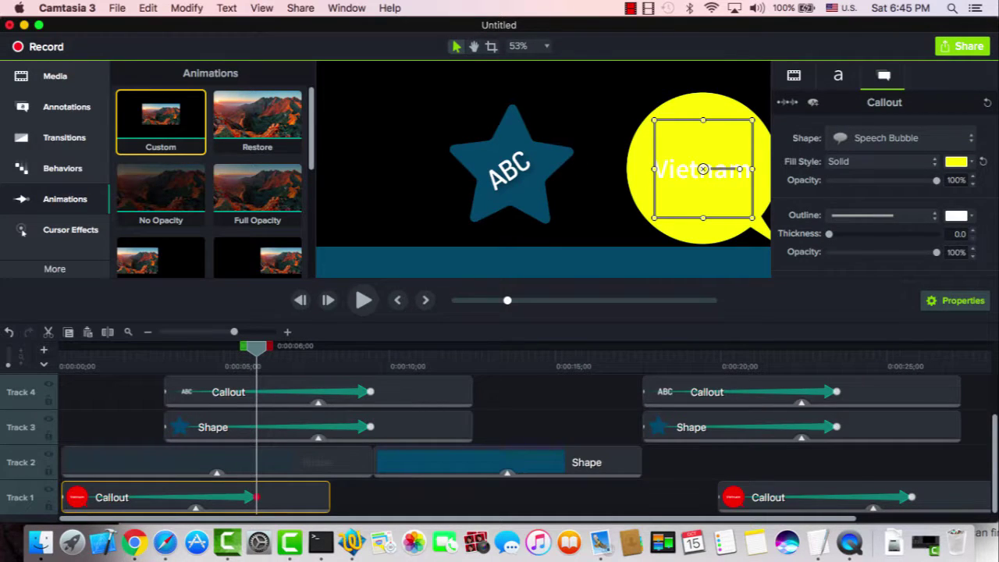
pyautogui.click(793, 75)
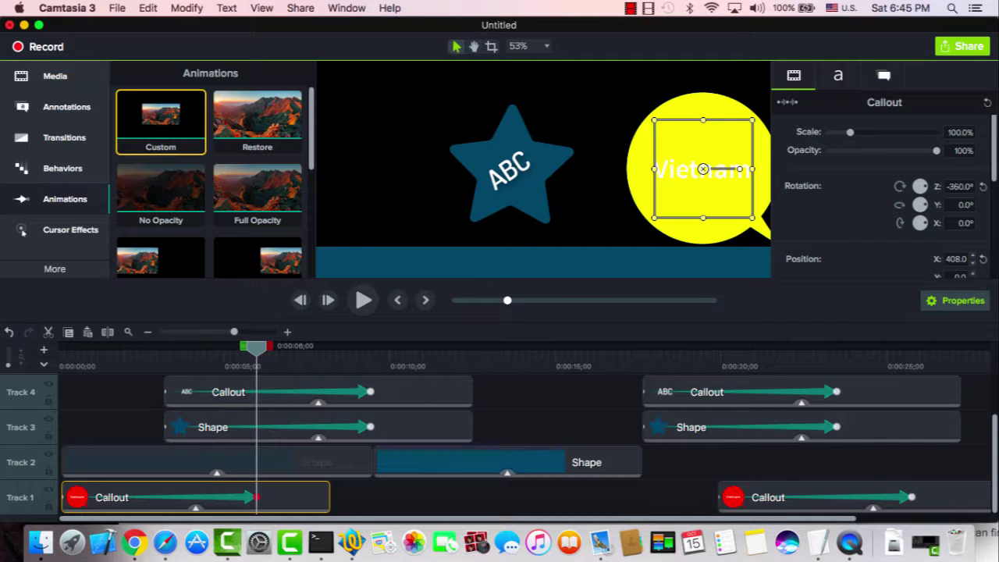
pyautogui.moveTo(850, 132); pyautogui.dragTo(844, 132)
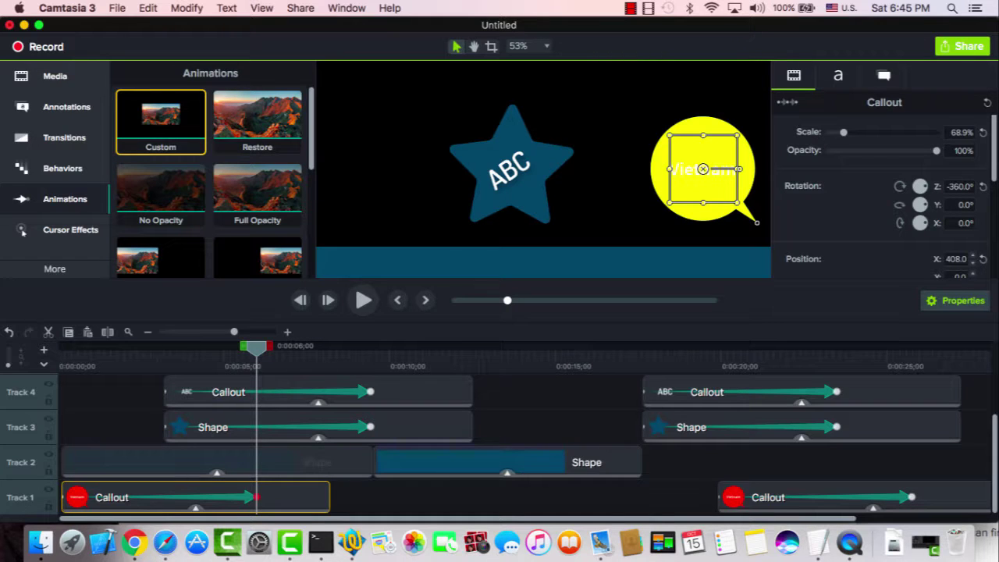
# Step: Set the Vietnam callout's text colour to blue at the end of its Track 1 animation and play it back from the start
pyautogui.click(837, 75)
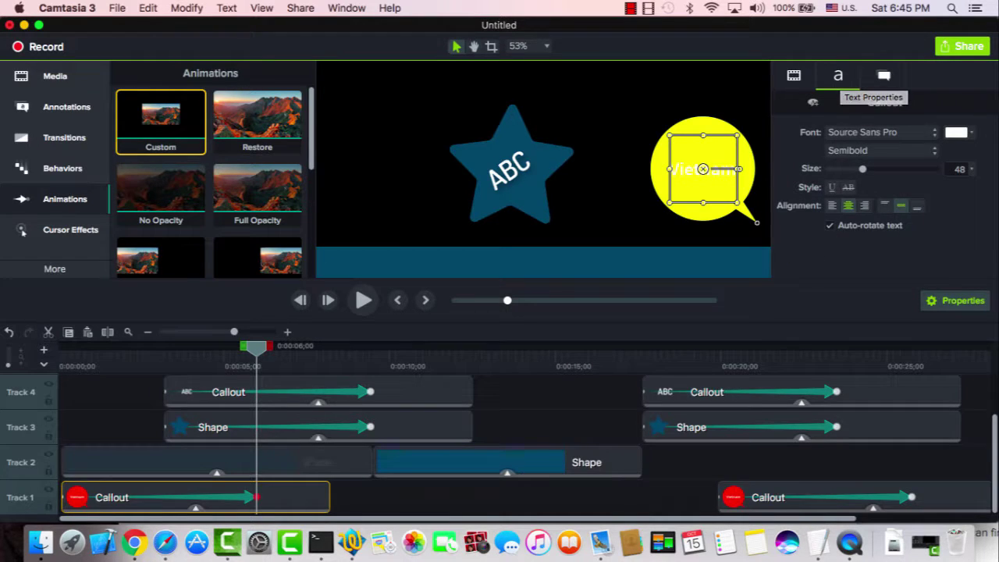
pyautogui.click(958, 132)
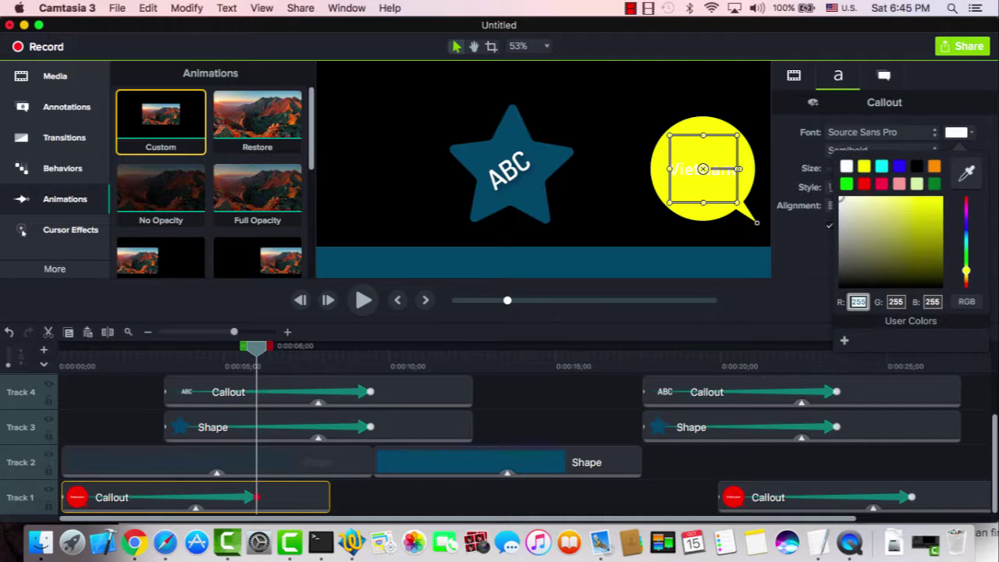
pyautogui.click(899, 165)
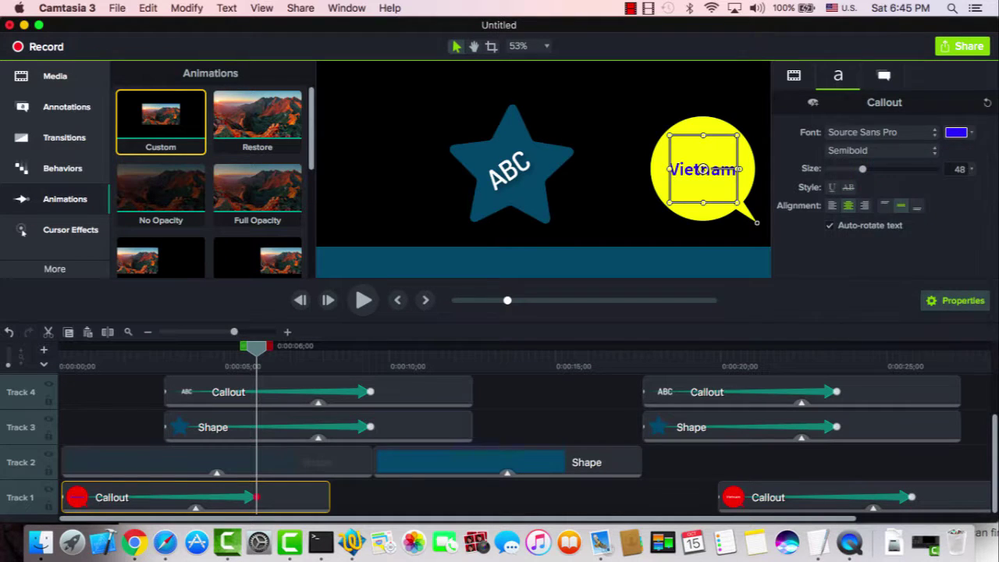
pyautogui.press('Escape')
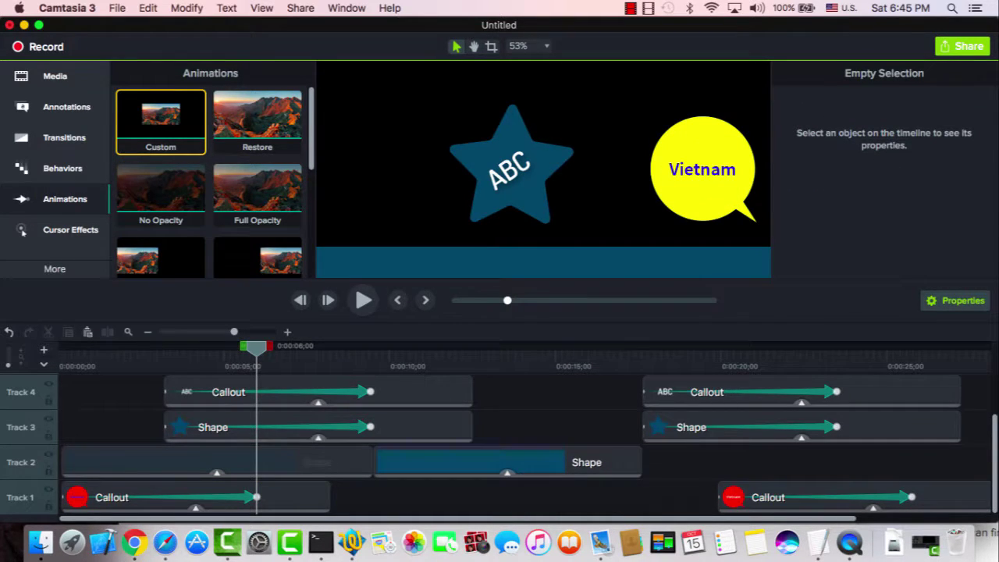
pyautogui.moveTo(256, 348); pyautogui.dragTo(64, 348)
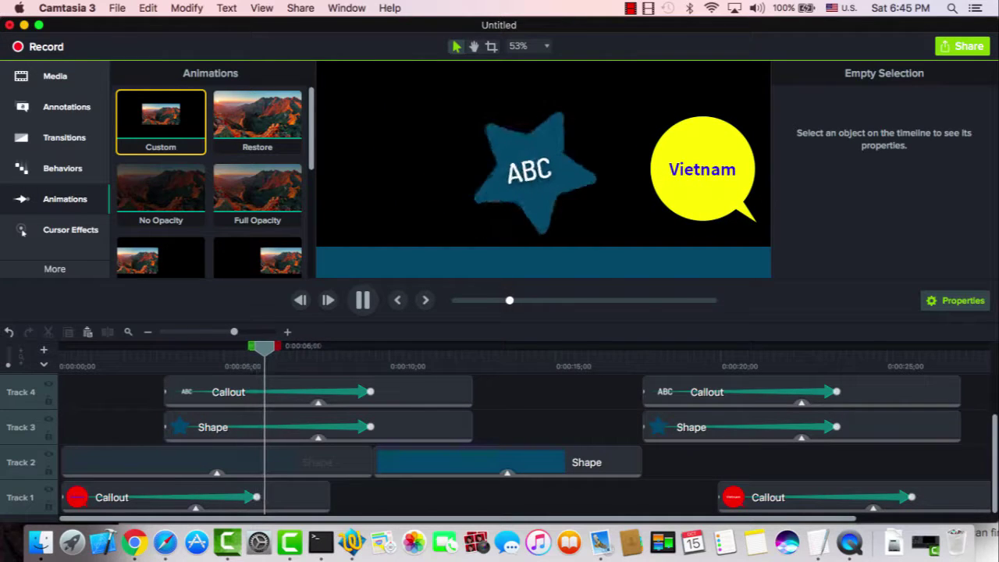
pyautogui.moveTo(298, 348); pyautogui.dragTo(143, 348)
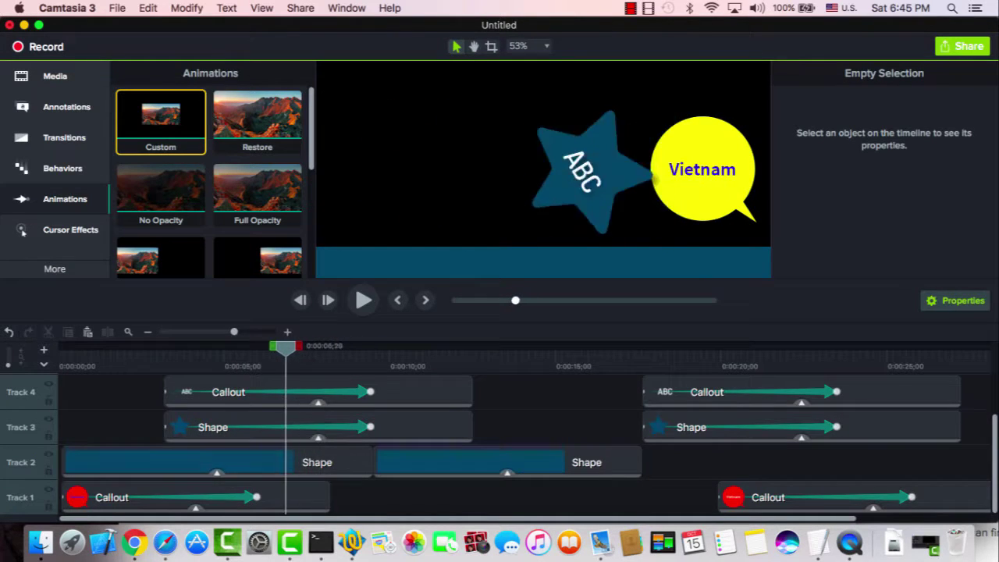
pyautogui.moveTo(285, 346); pyautogui.dragTo(258, 345)
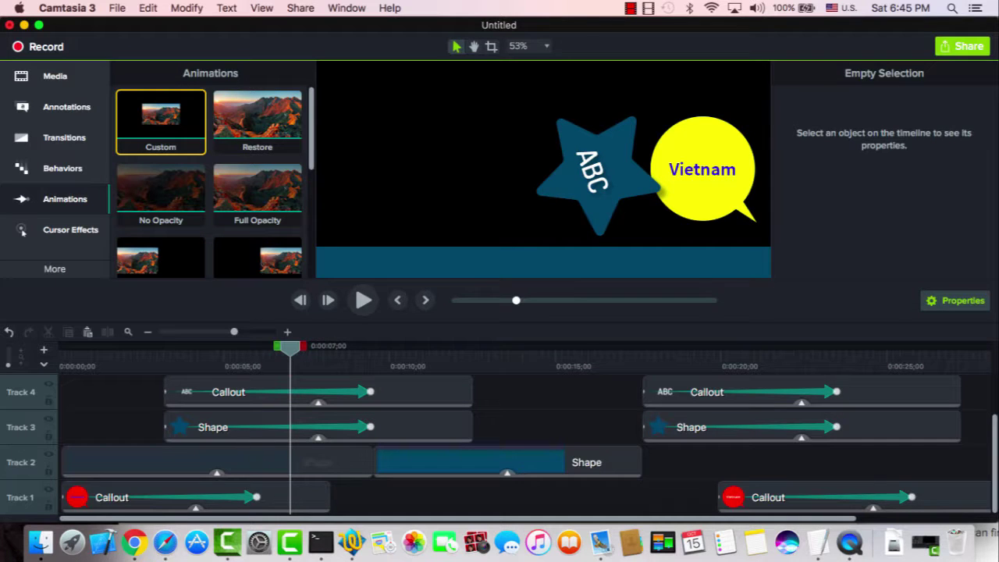
pyautogui.click(630, 7)
pyautogui.click(668, 27)
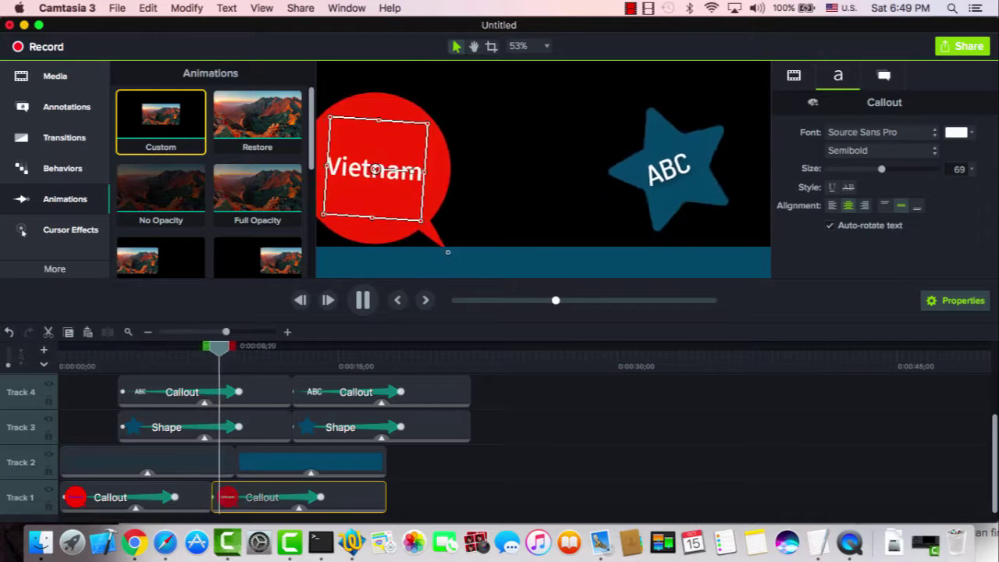
pyautogui.press('Escape')
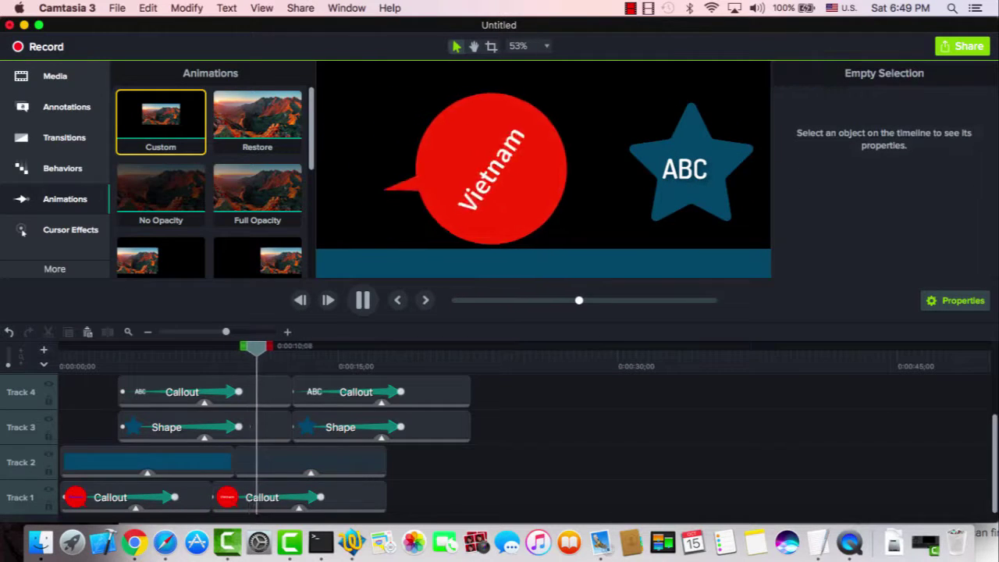